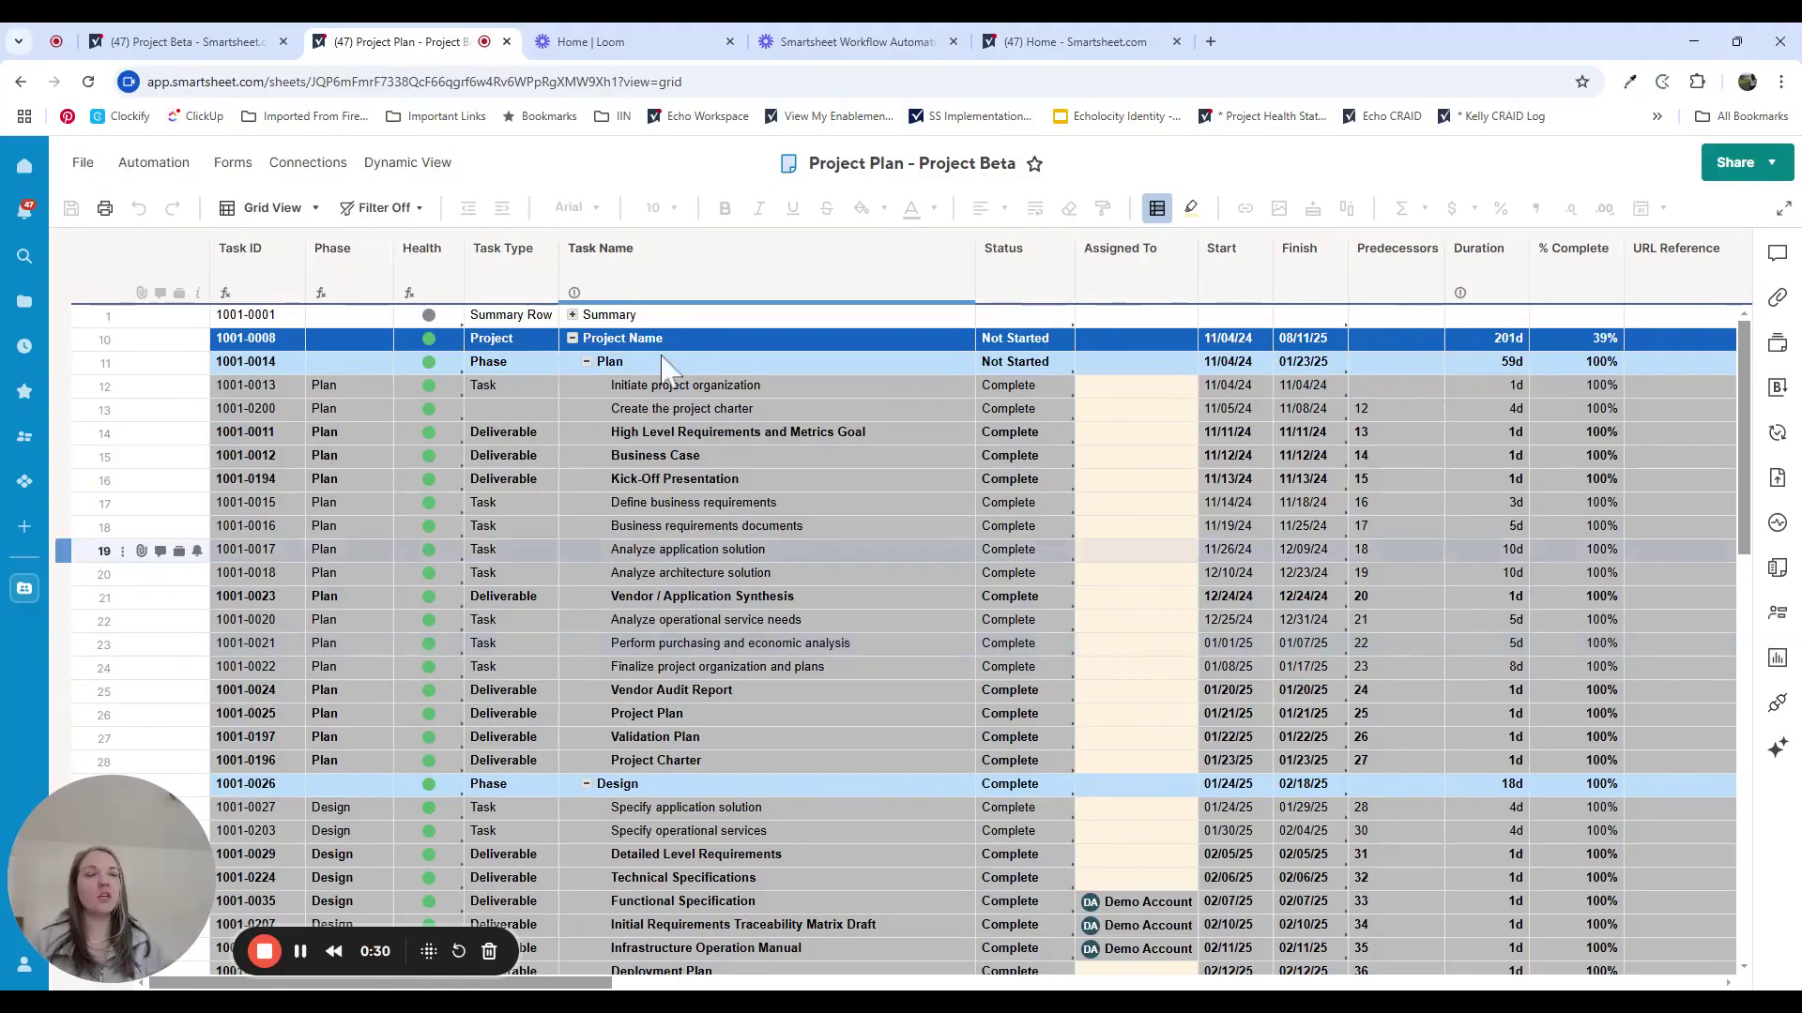
# Step: Open the Automation menu for the Project Plan - Project Beta sheet
pyautogui.click(167, 169)
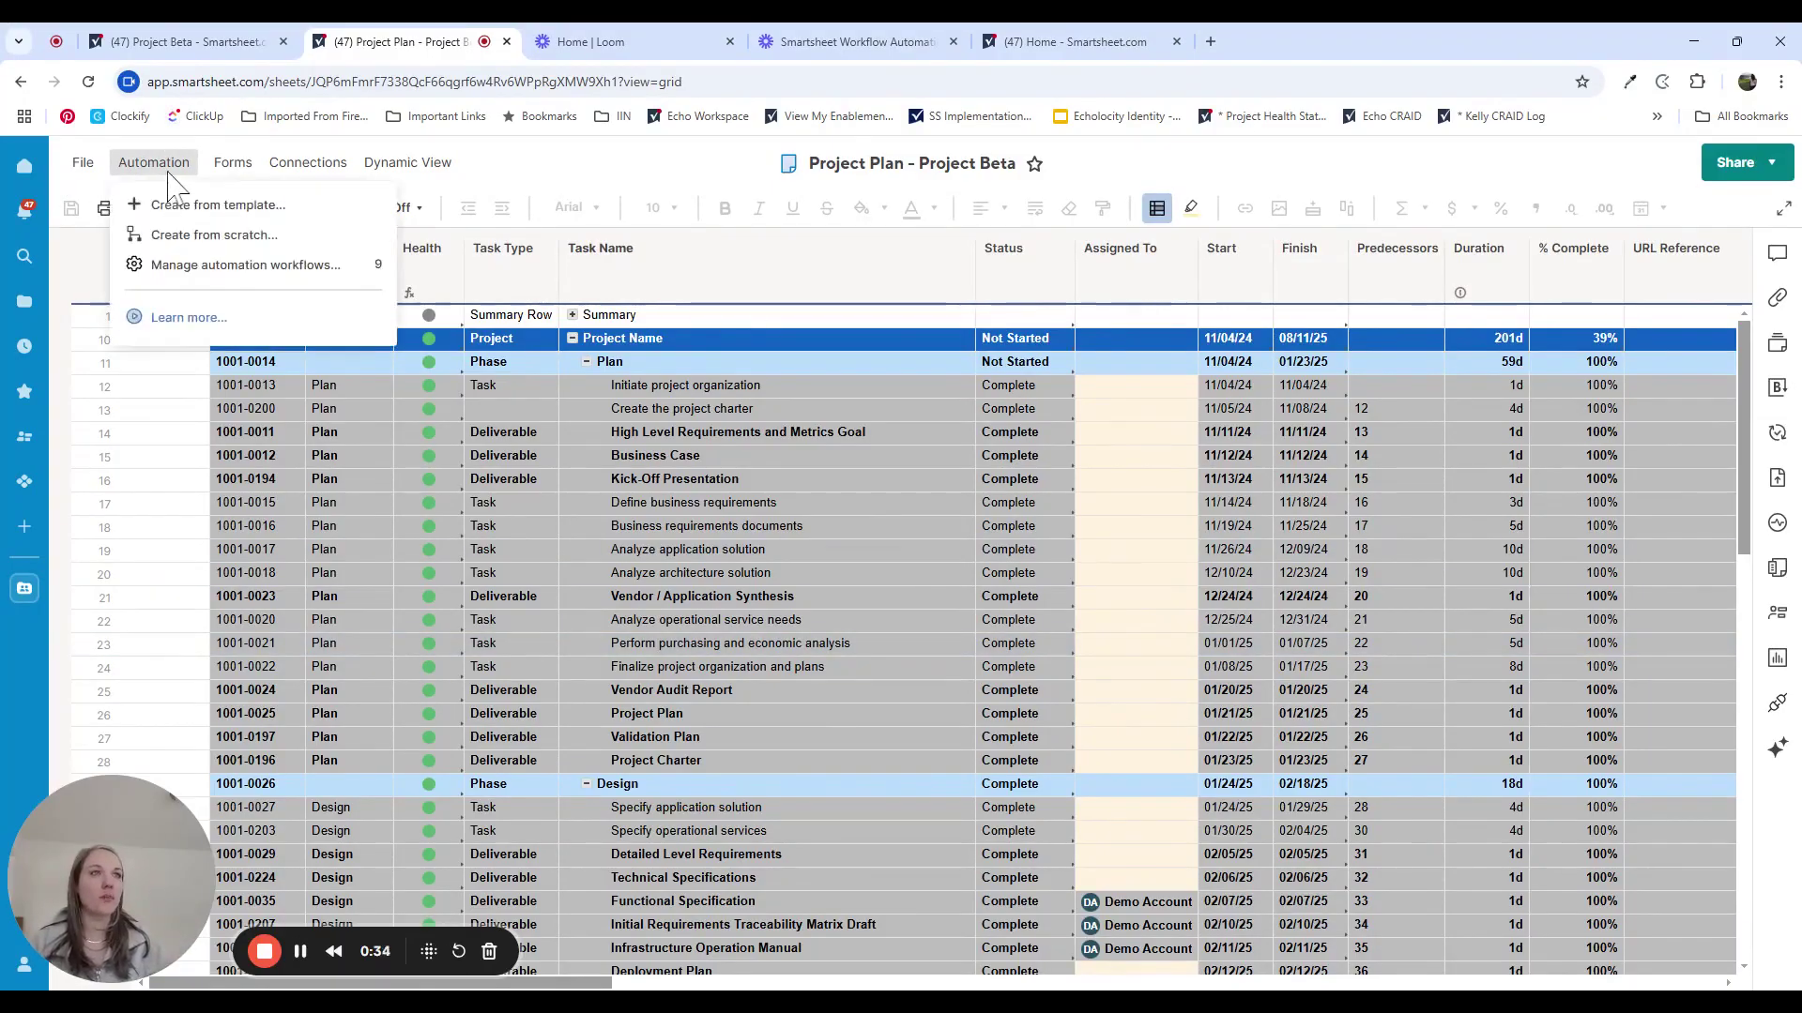
# Step: Open the Automation Template Gallery and scroll through its Notifications and Reminders templates
pyautogui.click(305, 206)
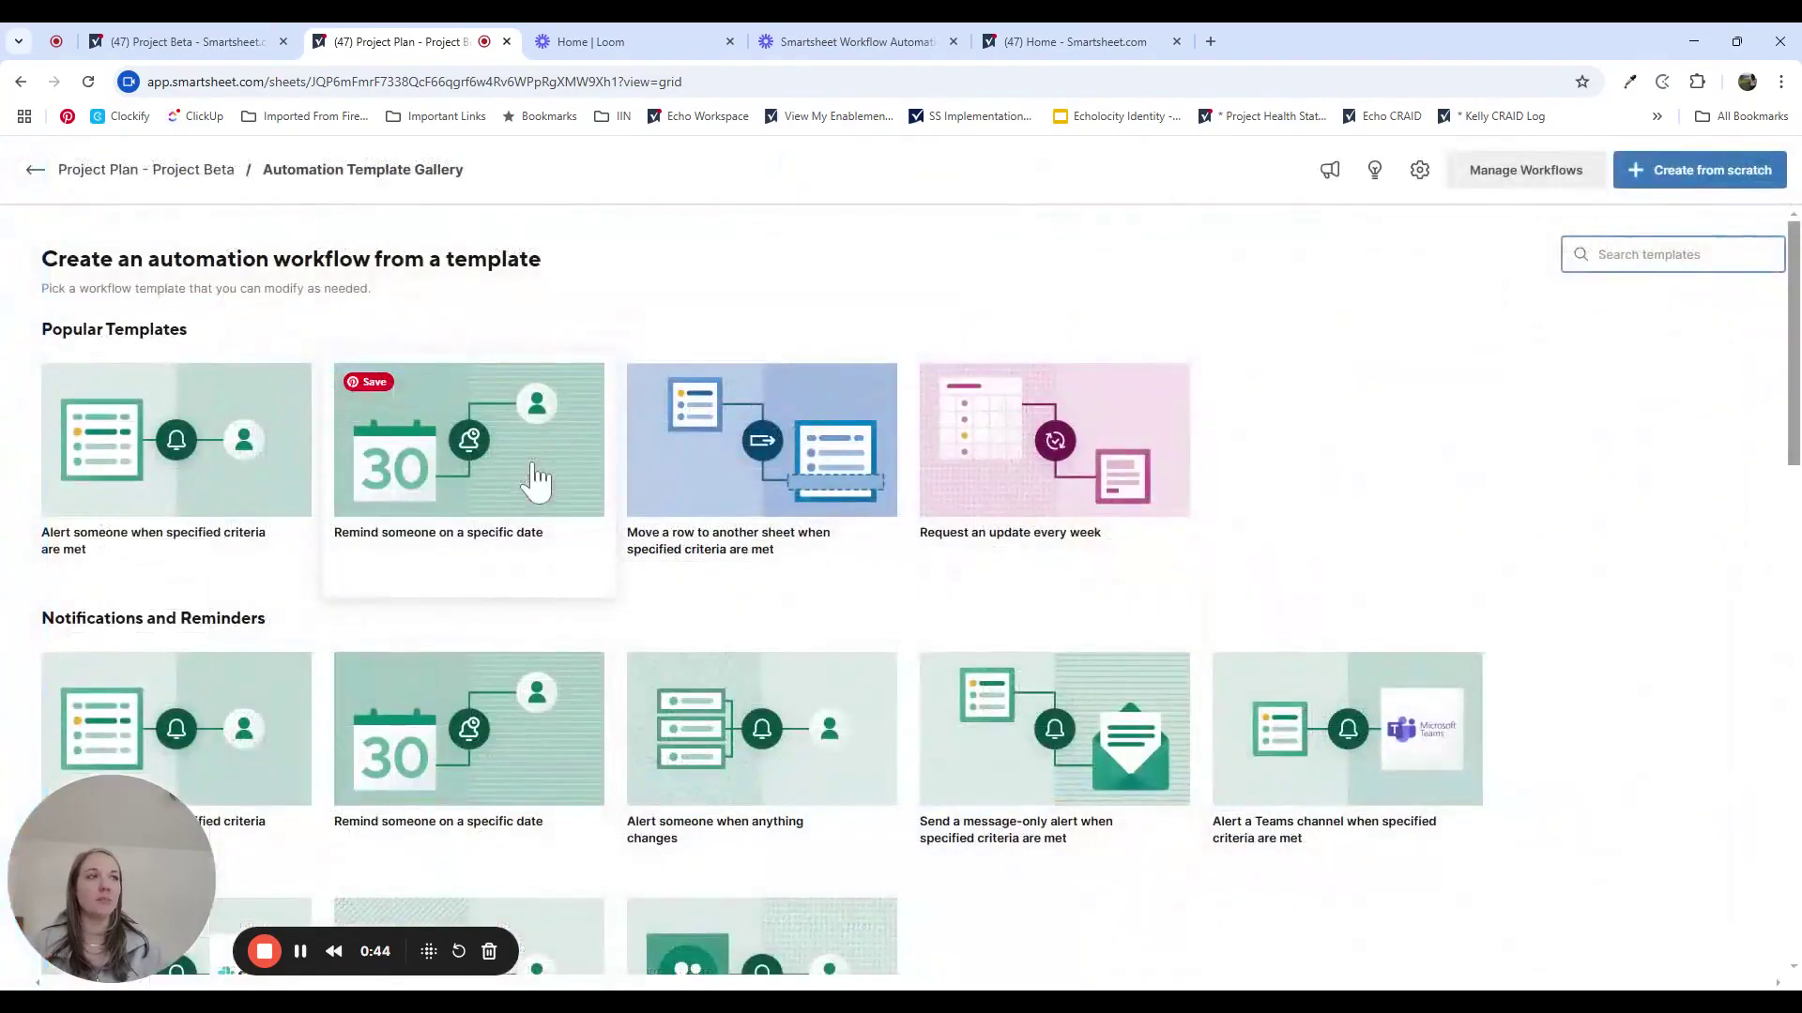
pyautogui.scroll(-2, 563, 497)
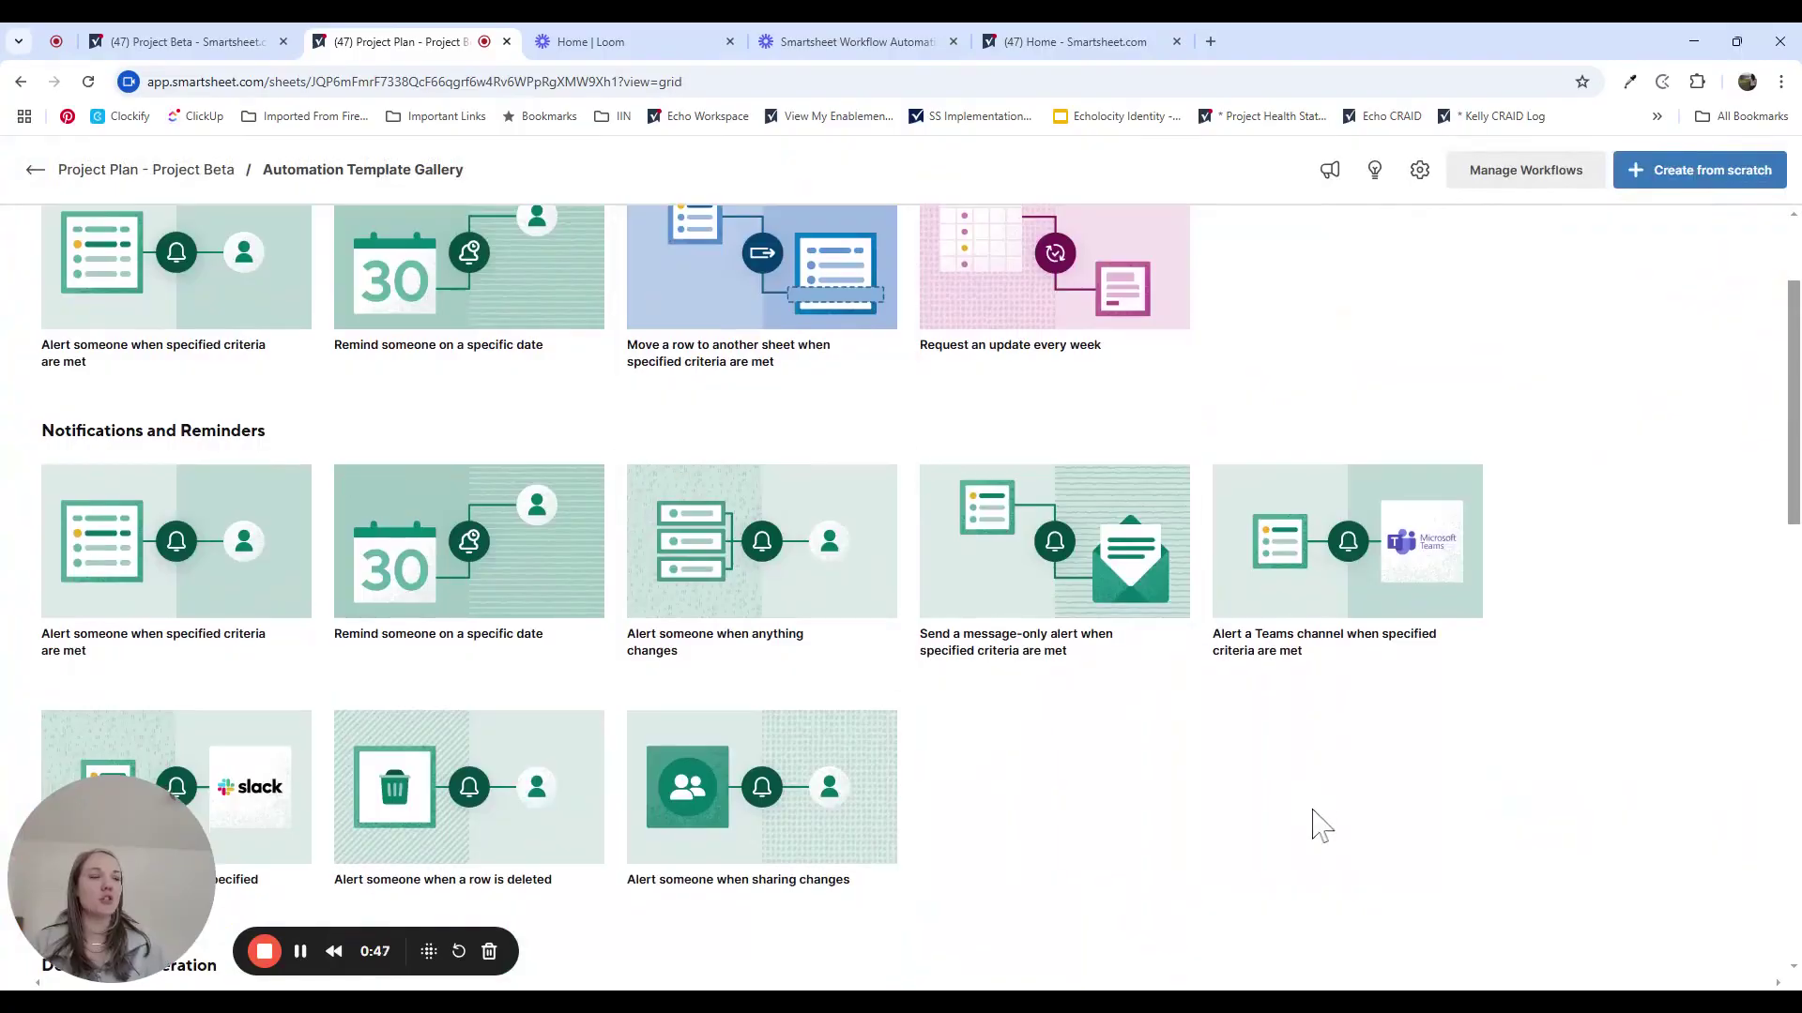
pyautogui.scroll(2, 1360, 760)
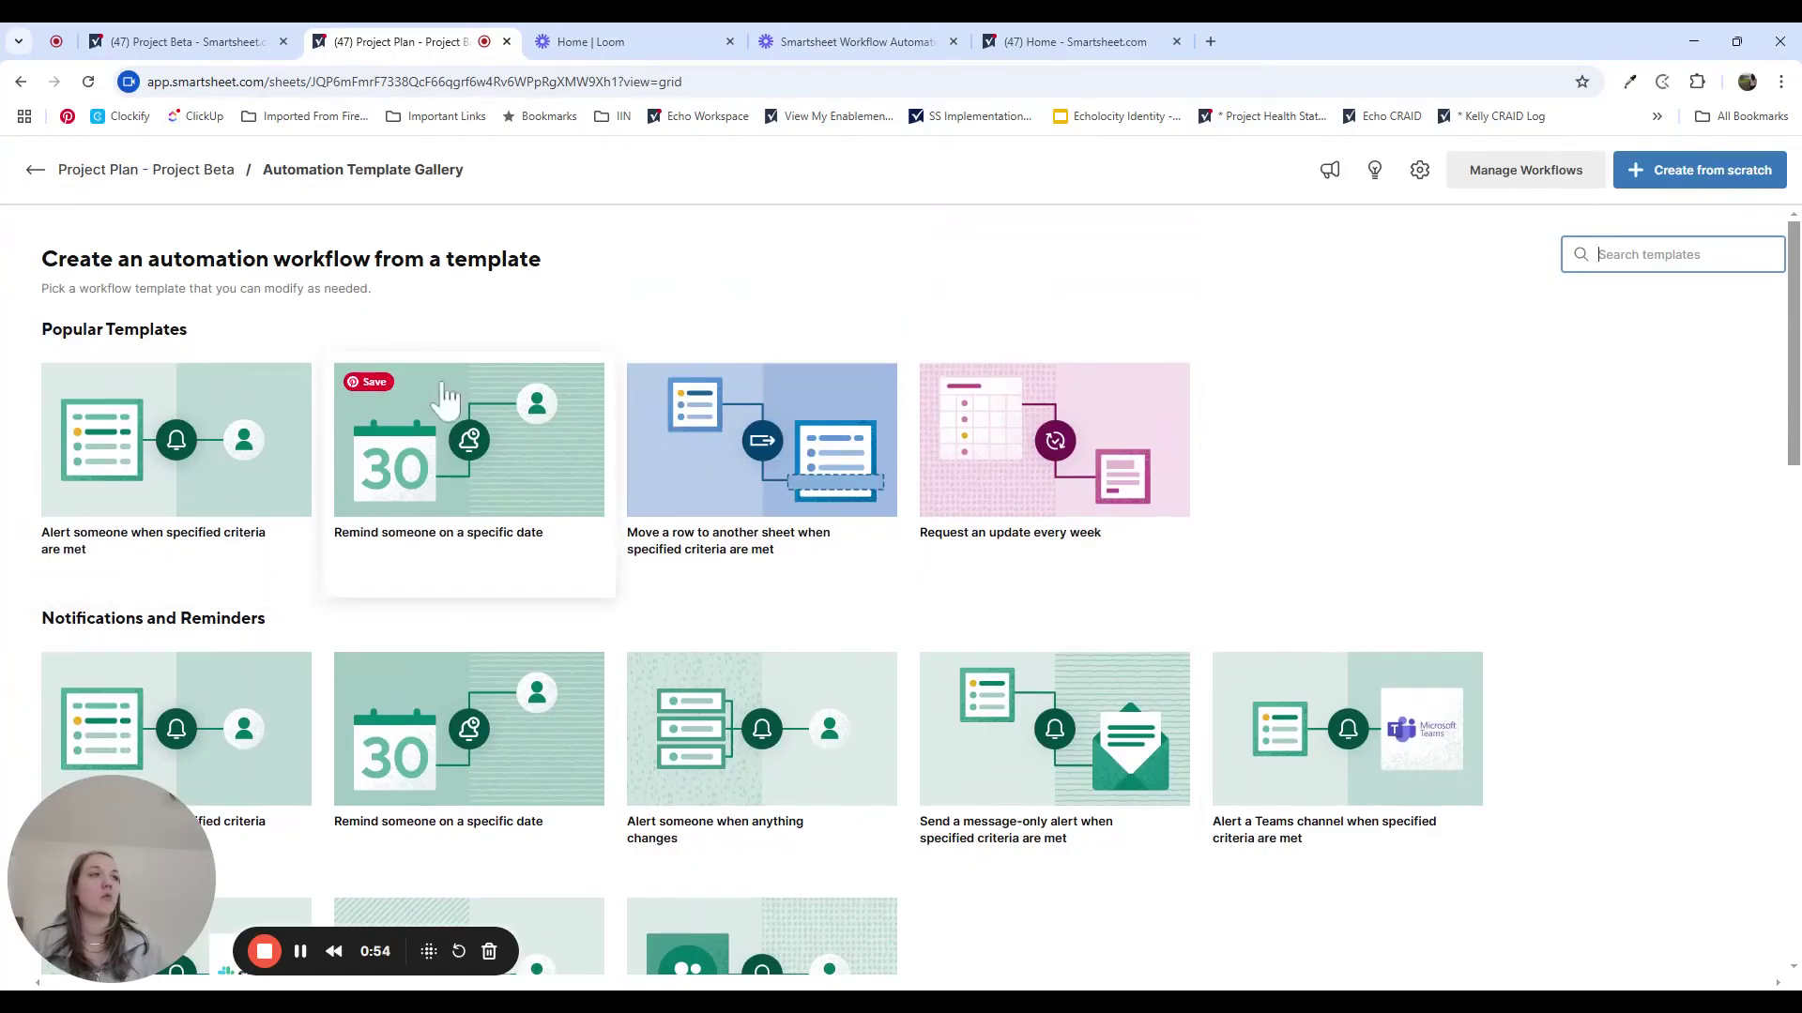
pyautogui.scroll(-5, 1396, 563)
pyautogui.scroll(-7, 1398, 563)
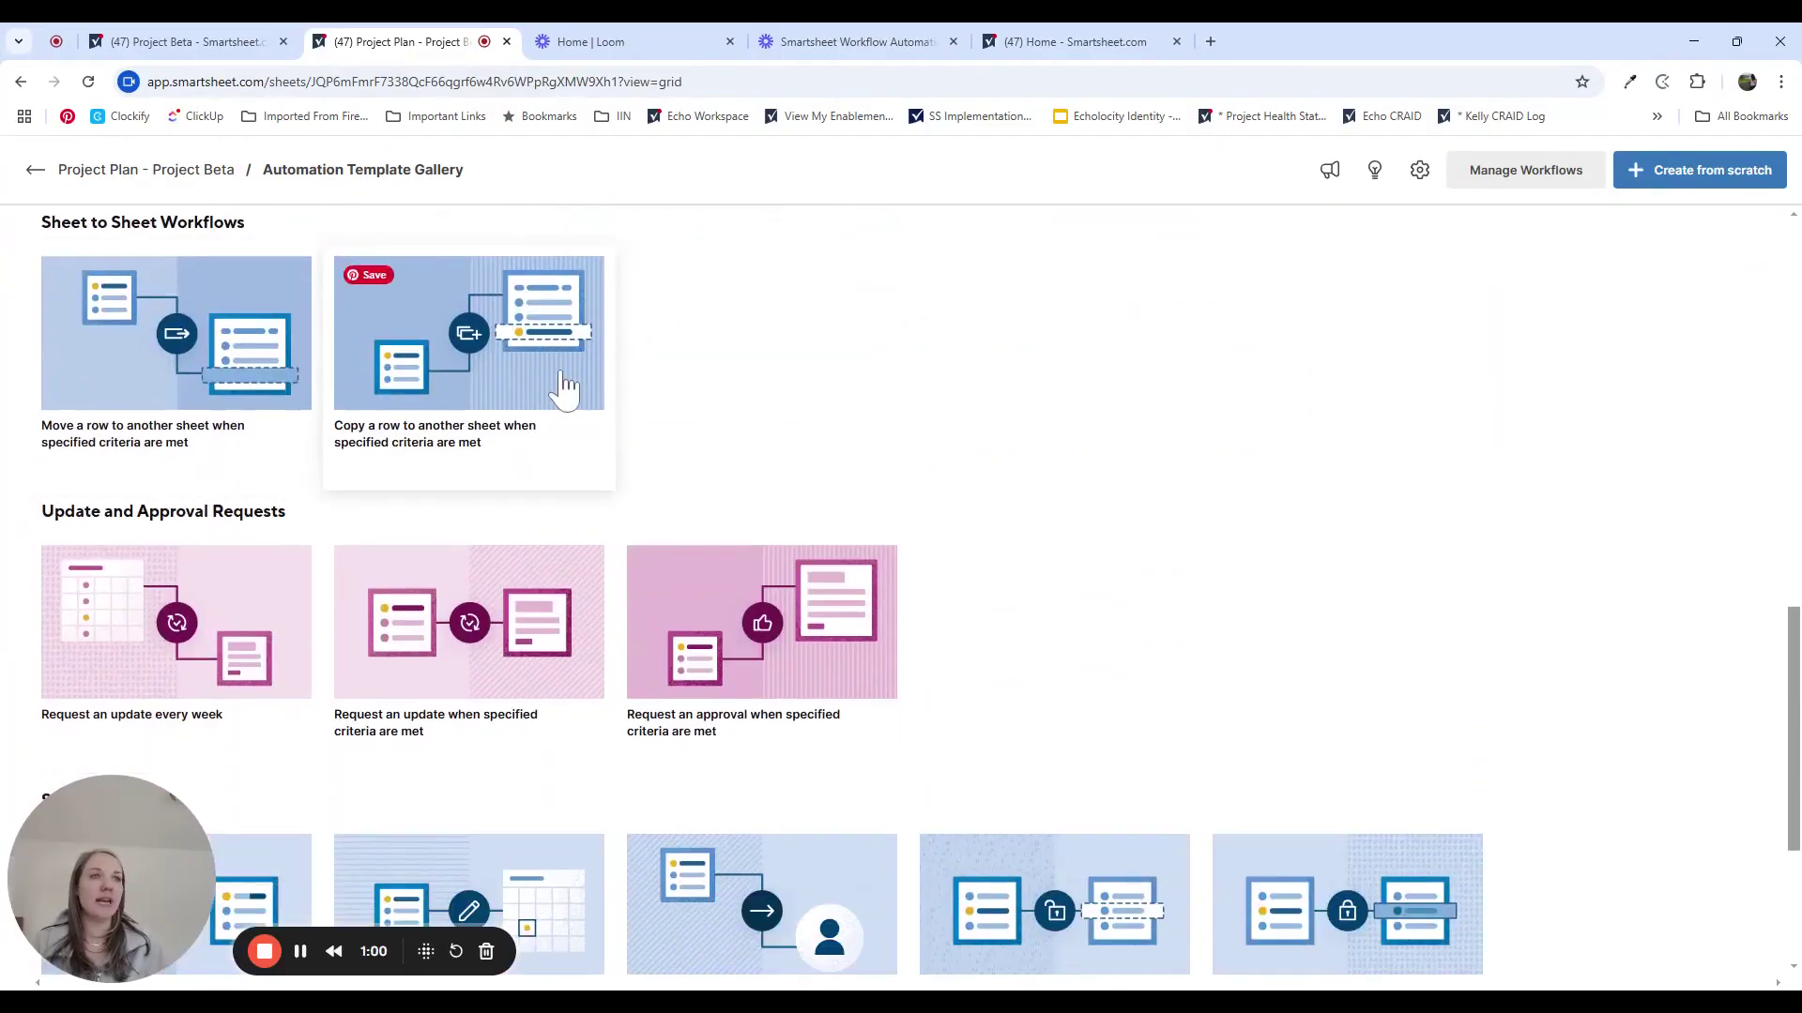
pyautogui.scroll(15, 1057, 575)
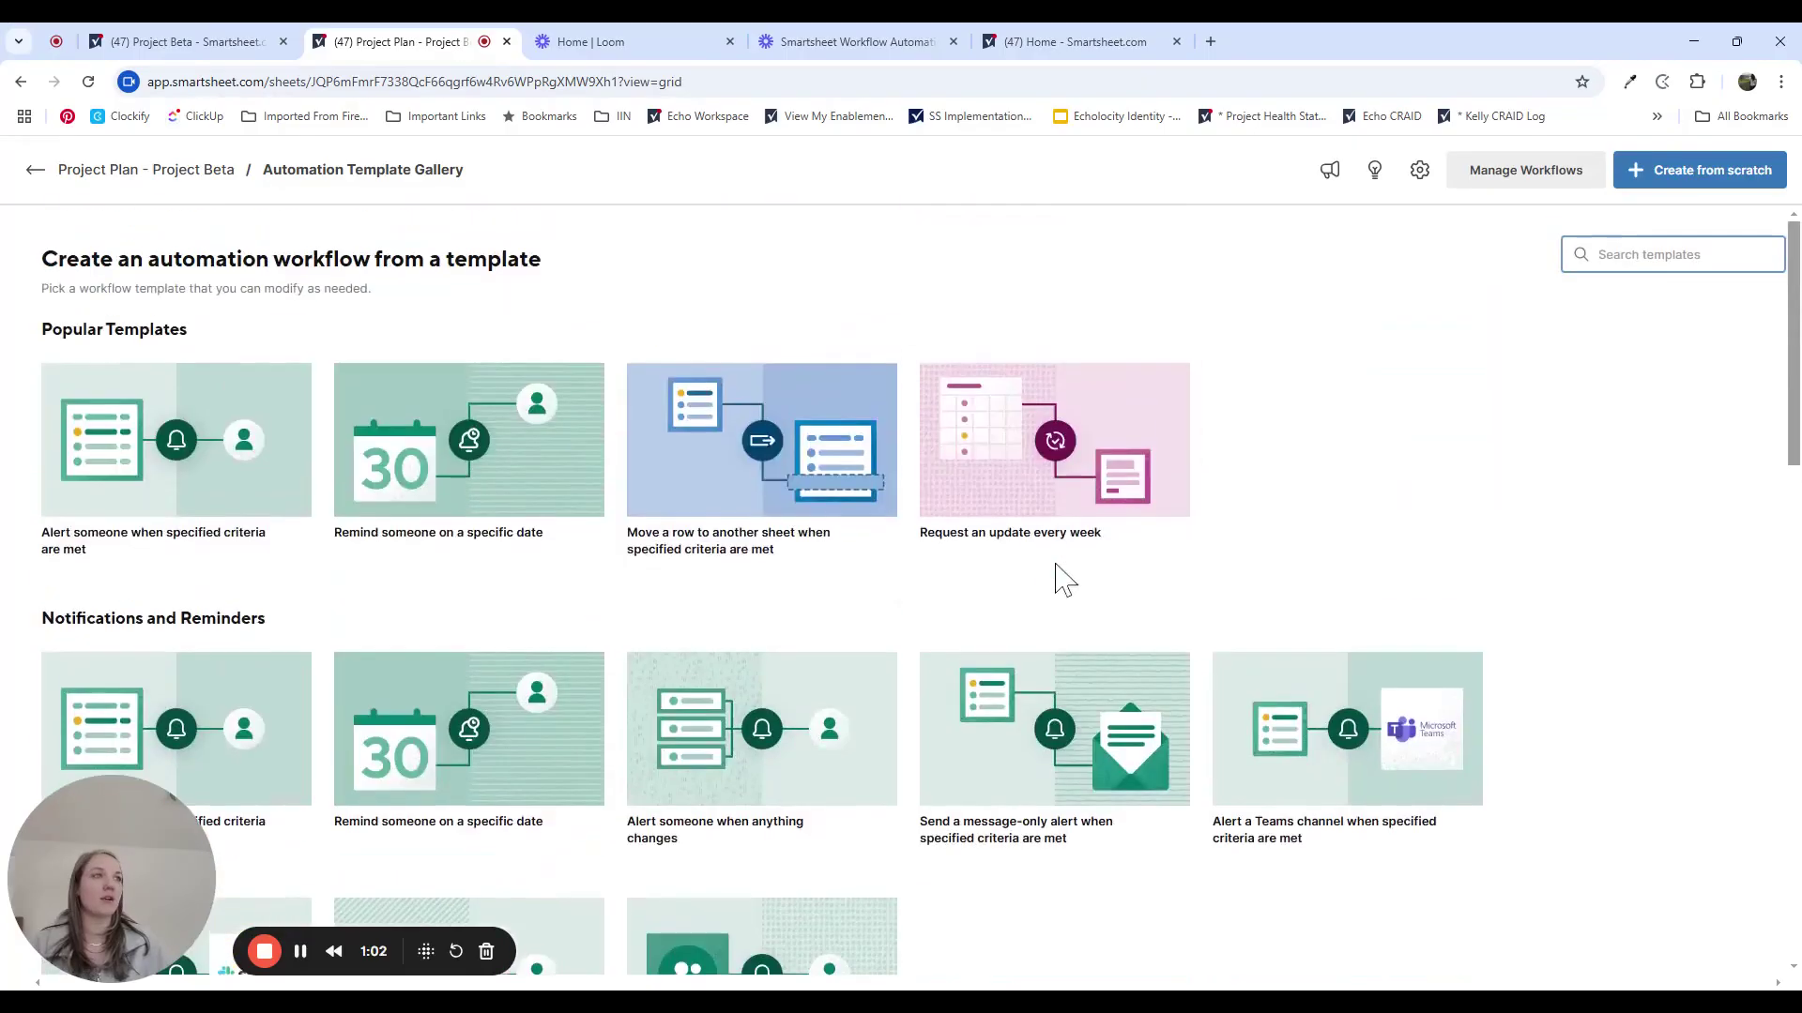
# Step: Return to the Project Beta sheet and scroll through its list of saved automation workflows
pyautogui.click(64, 169)
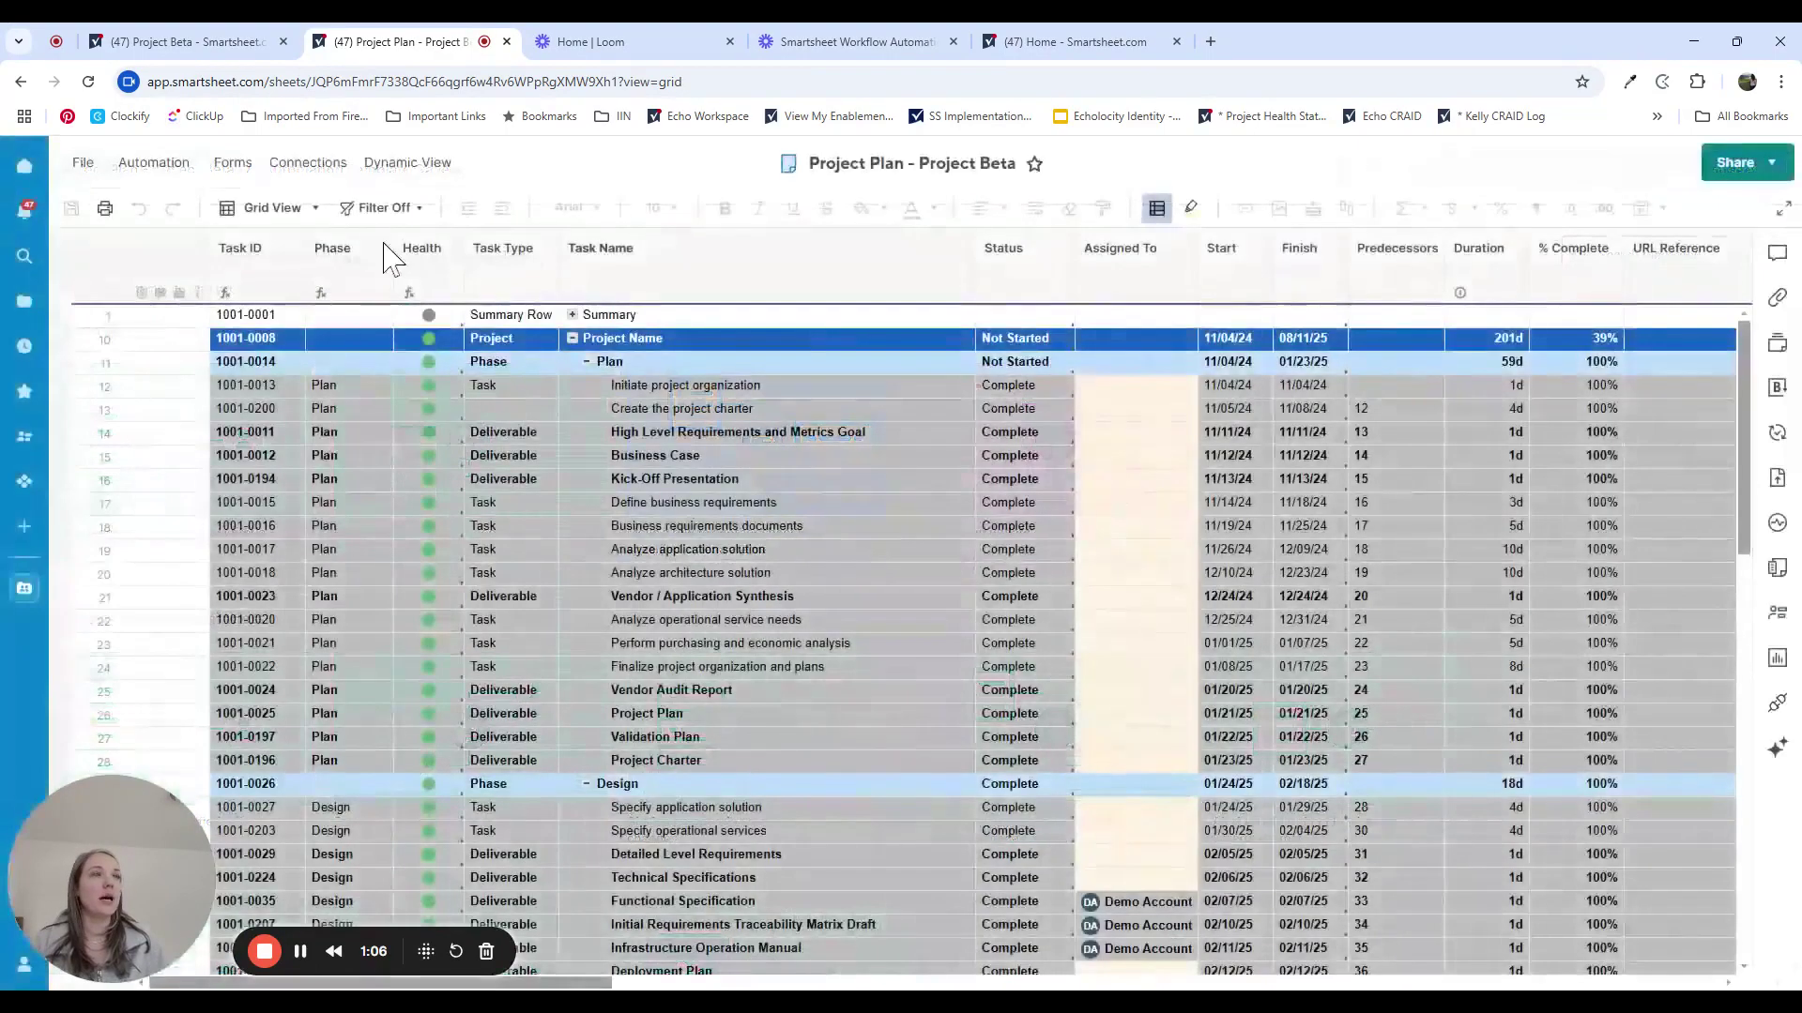
pyautogui.click(153, 169)
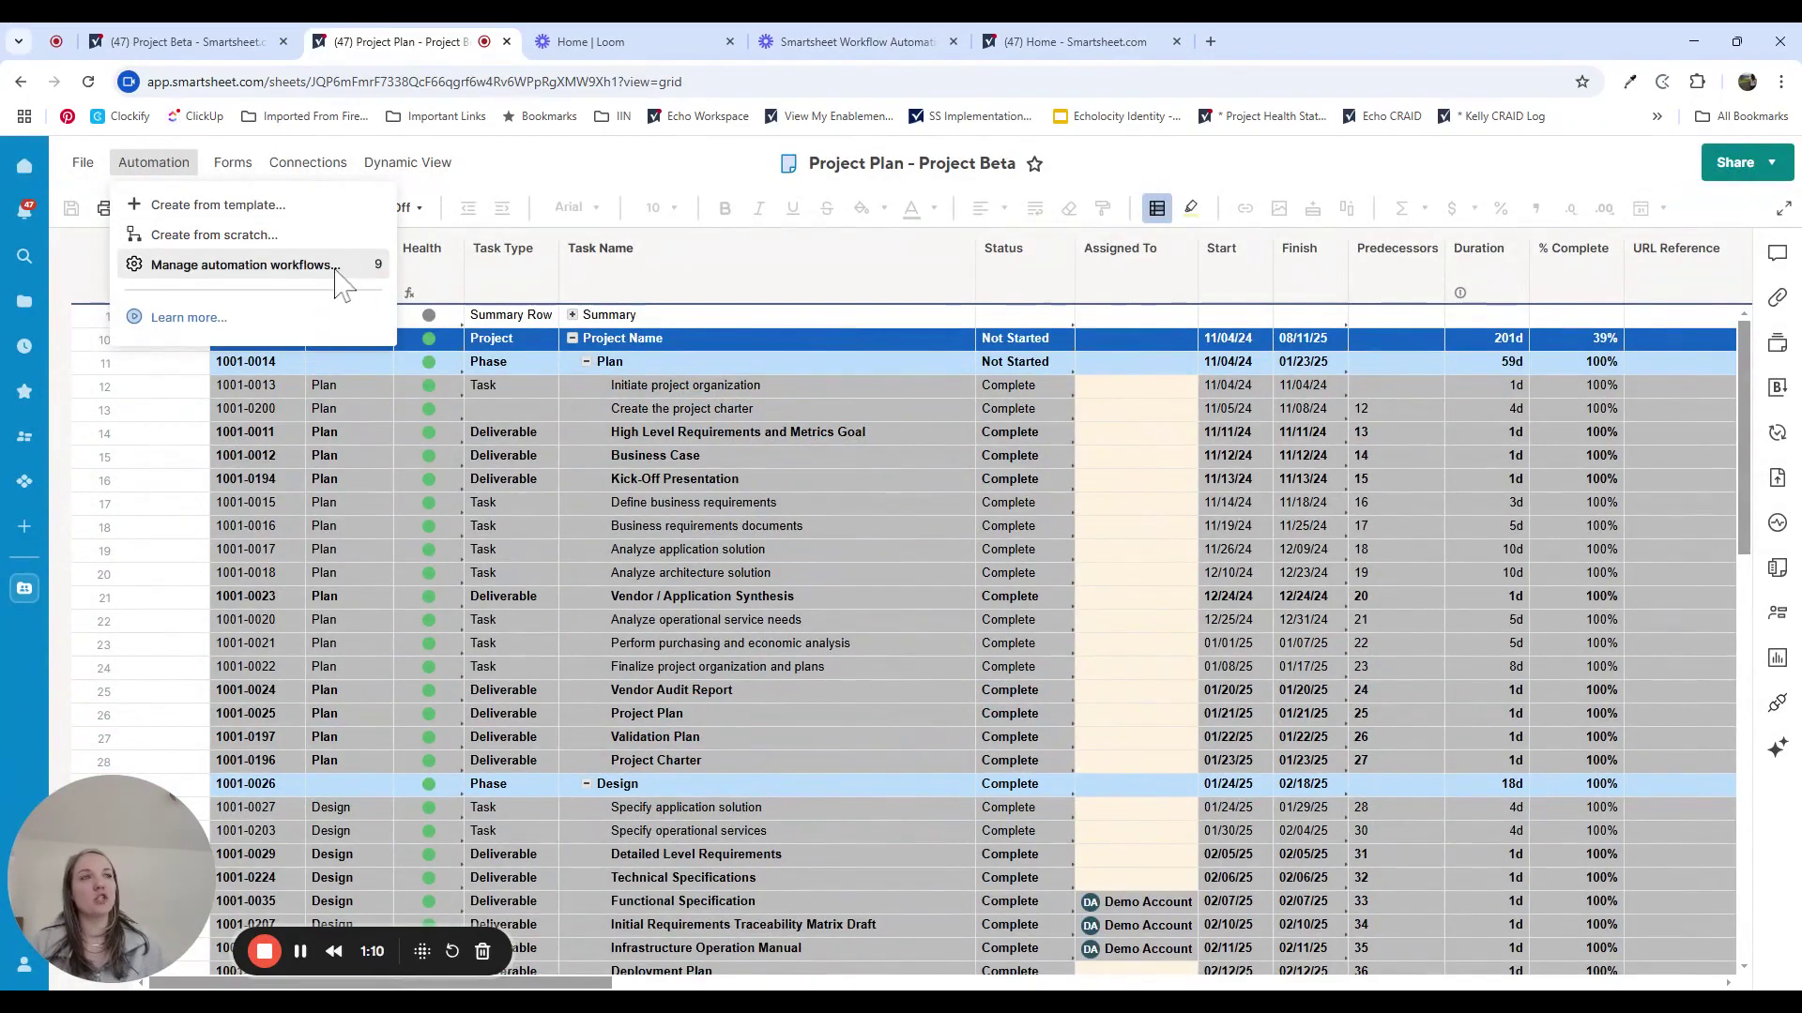
pyautogui.press('Escape')
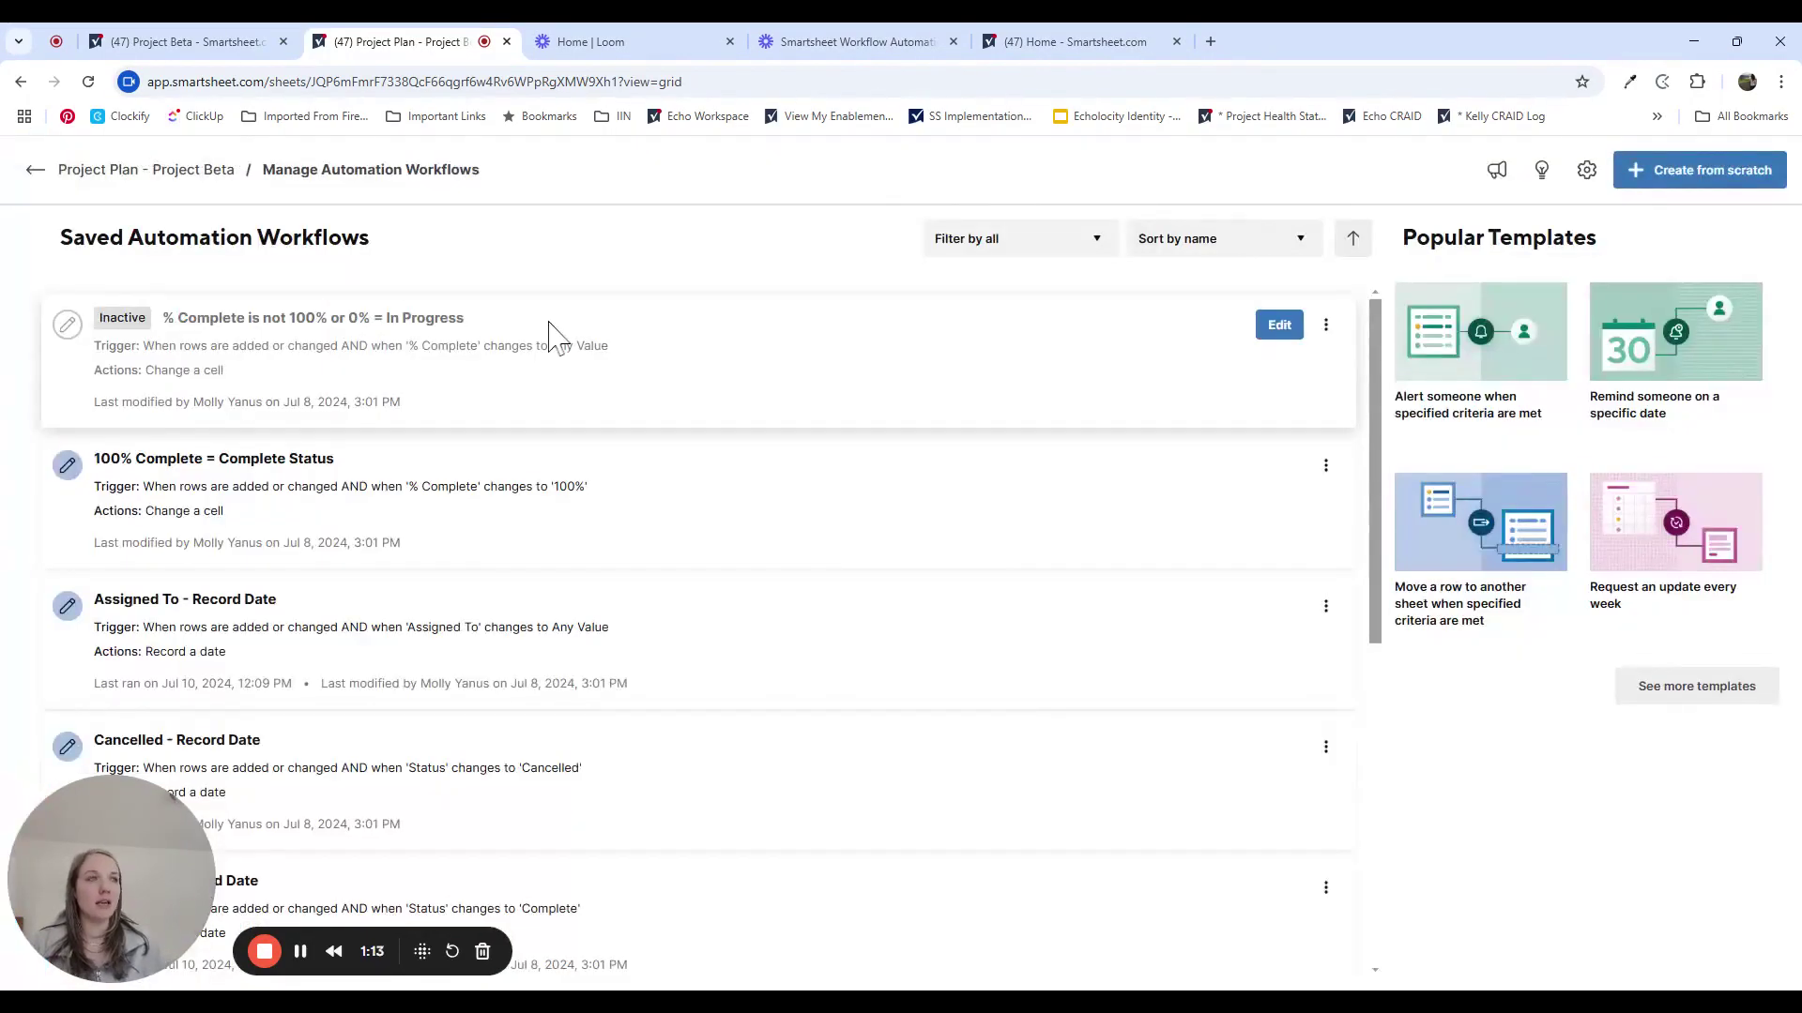
pyautogui.scroll(-6, 1138, 744)
pyautogui.scroll(6, 1138, 745)
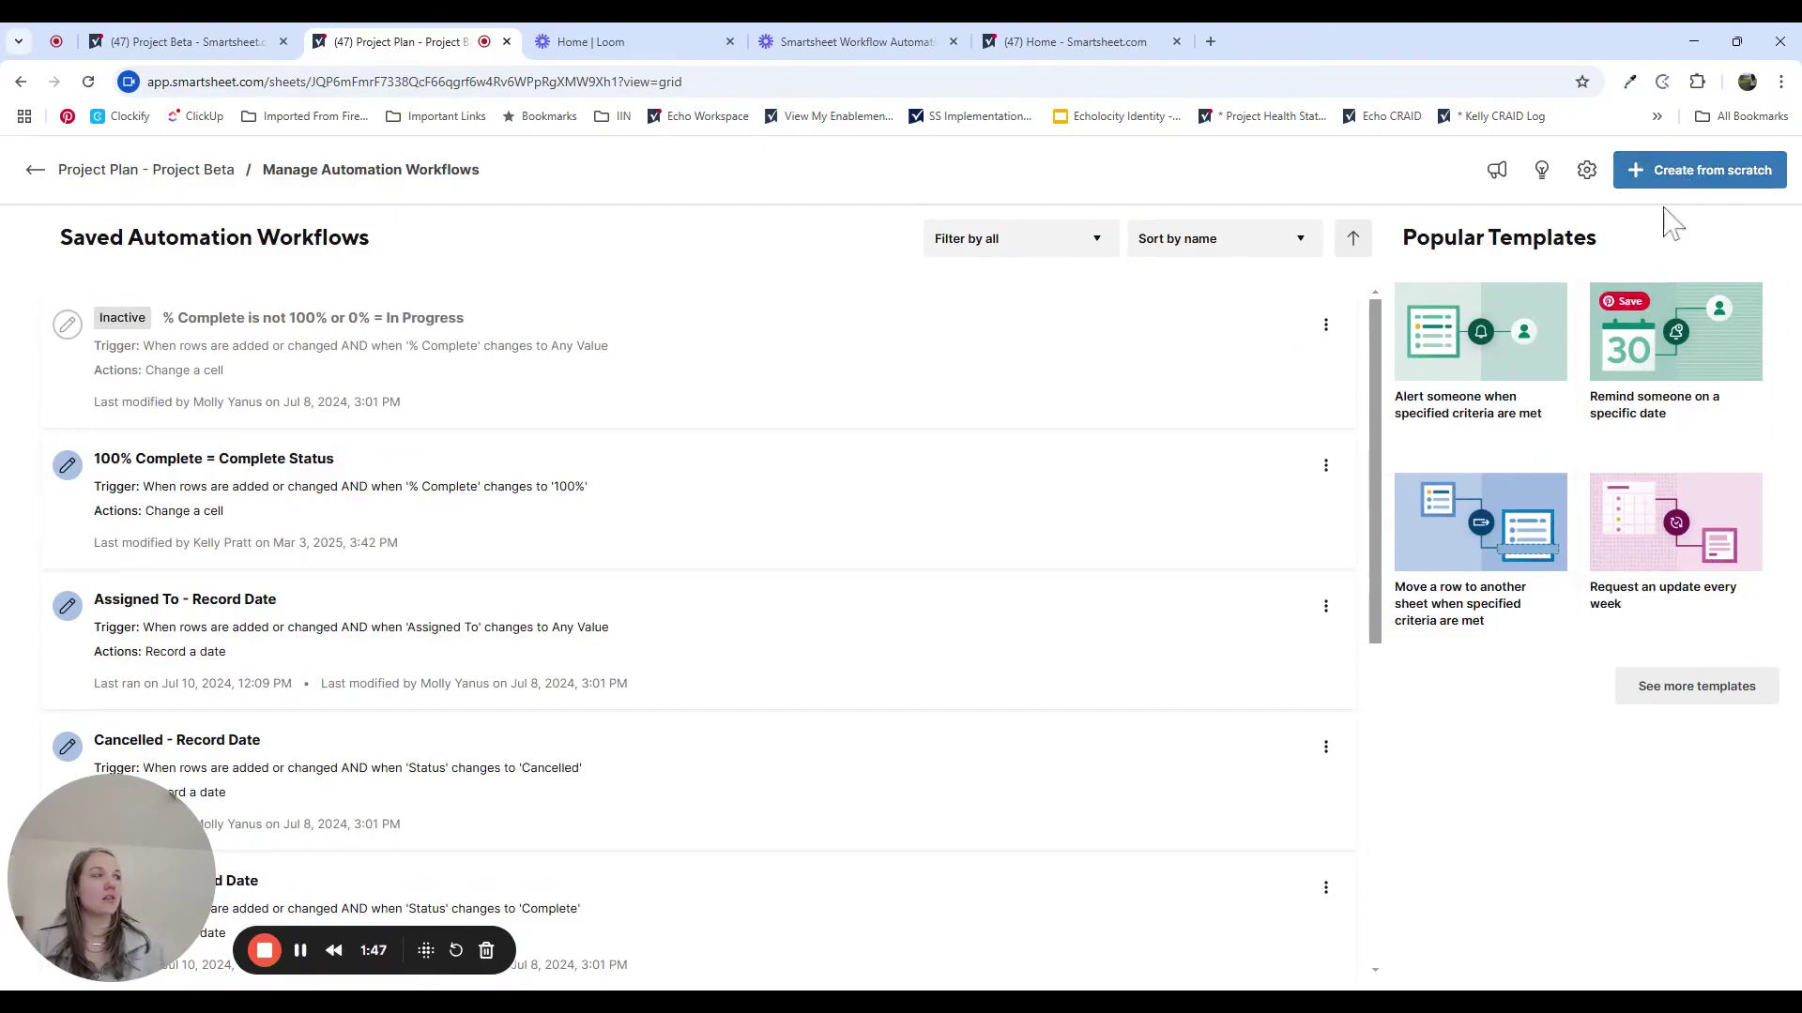
# Step: Start a blank workflow triggered when rows are added or changed in the Phase field
pyautogui.click(1689, 177)
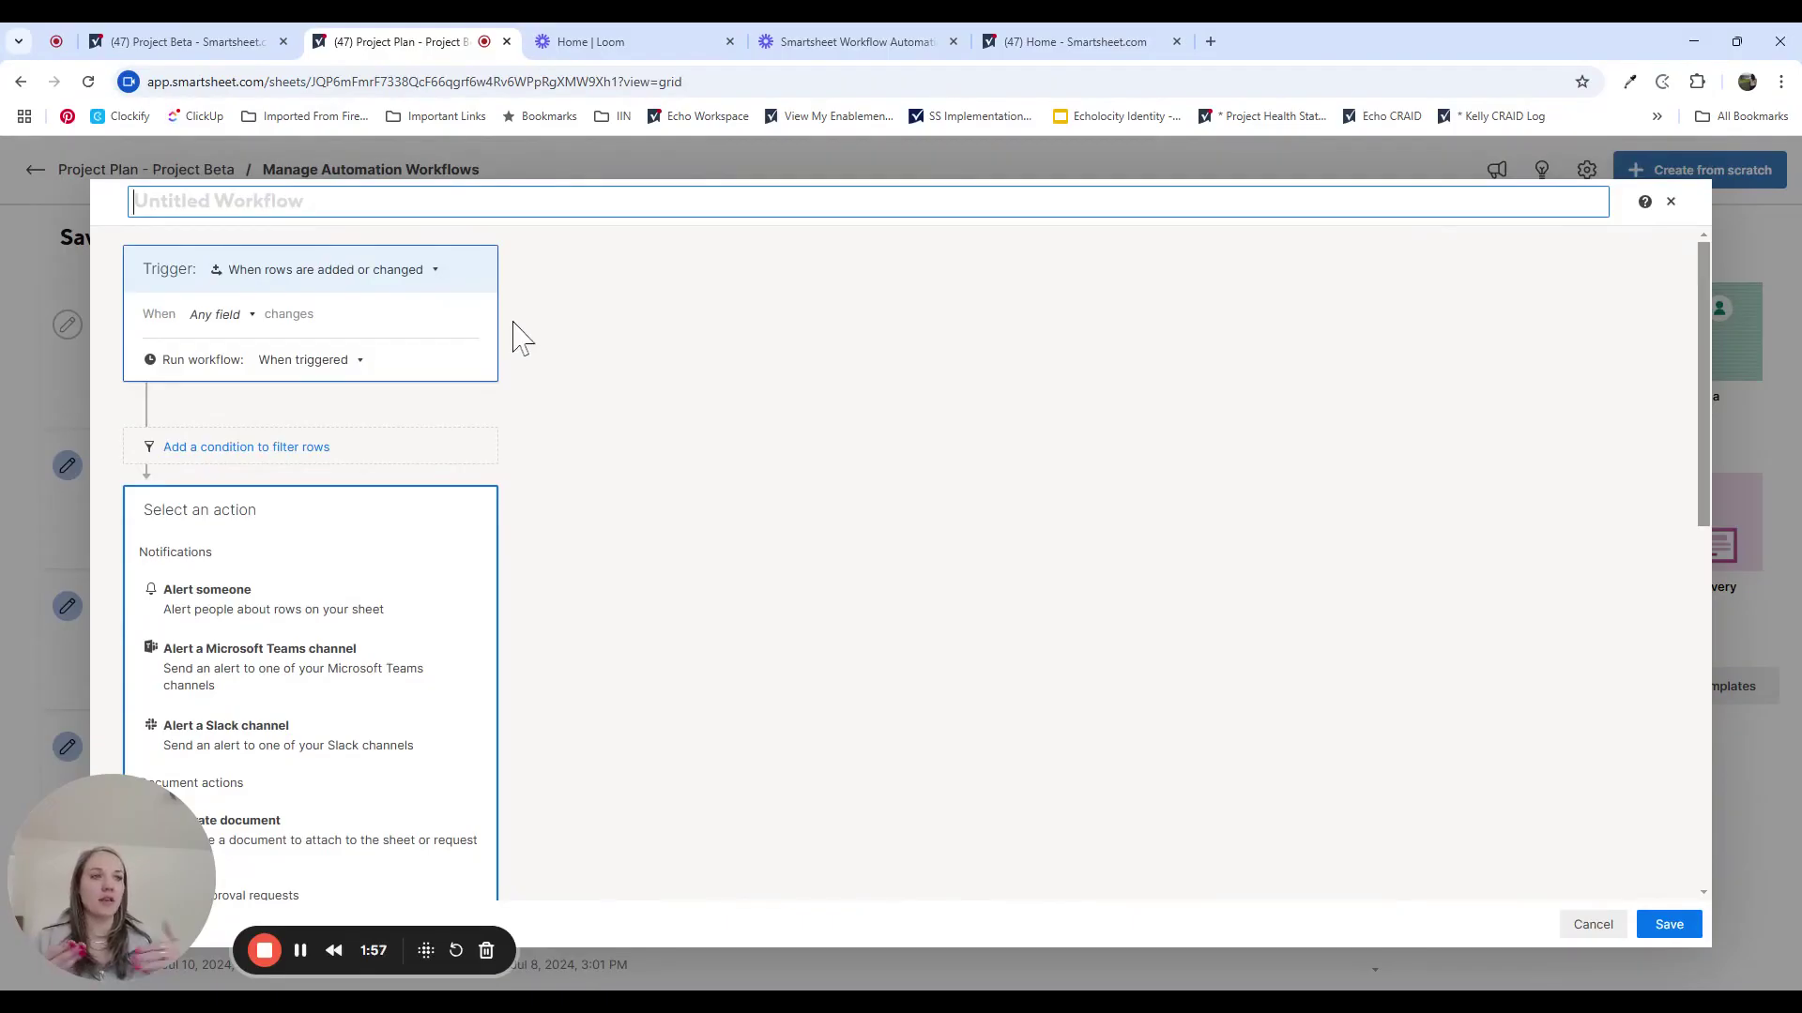
pyautogui.click(355, 277)
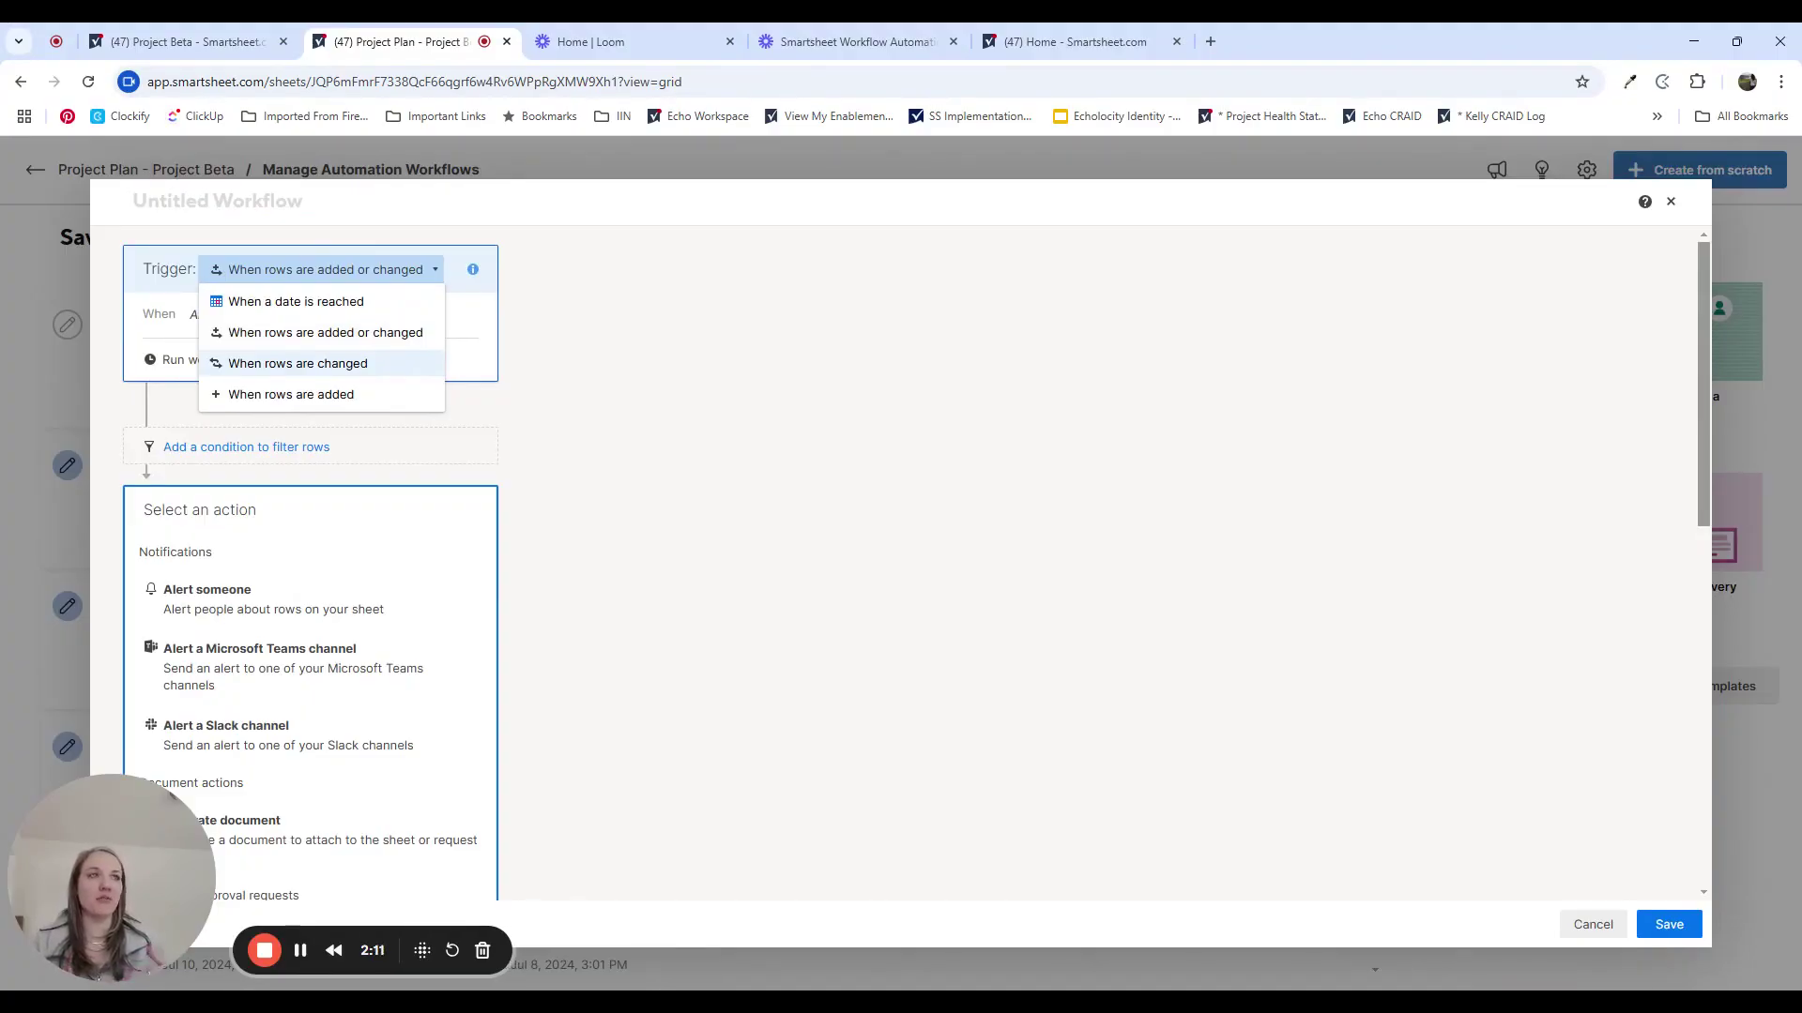
pyautogui.click(403, 336)
pyautogui.click(222, 314)
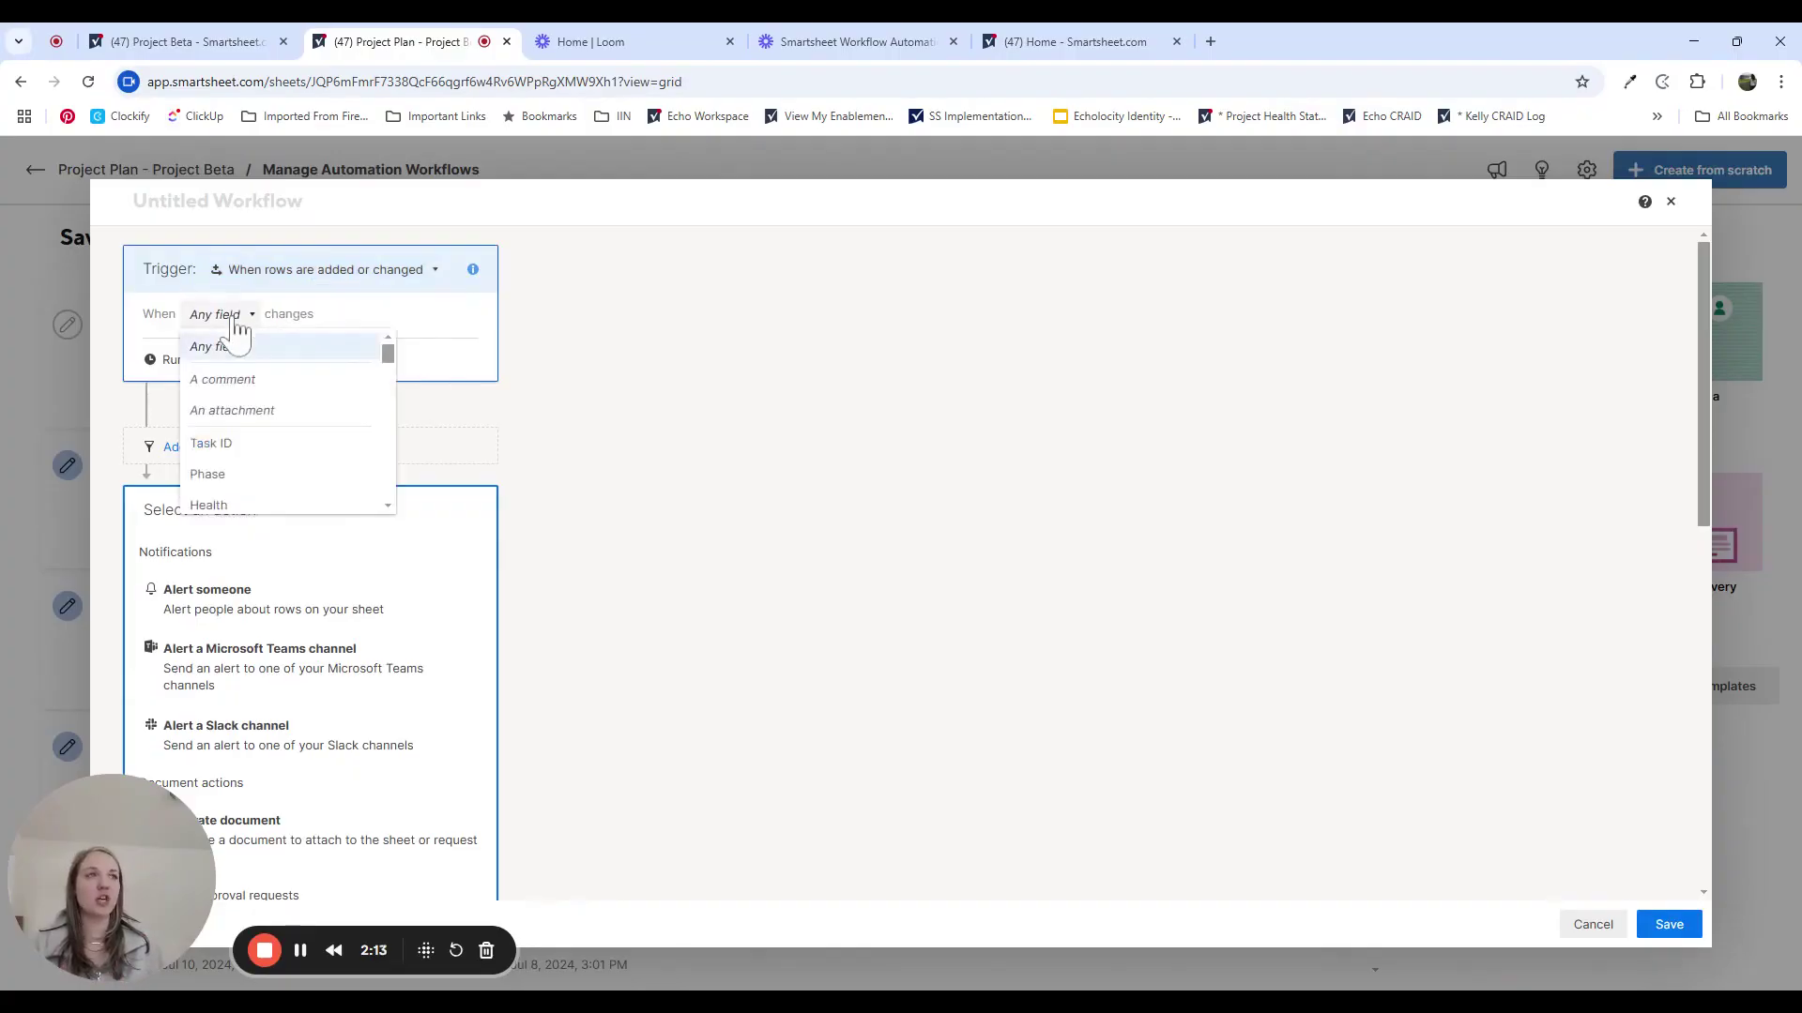
pyautogui.click(245, 474)
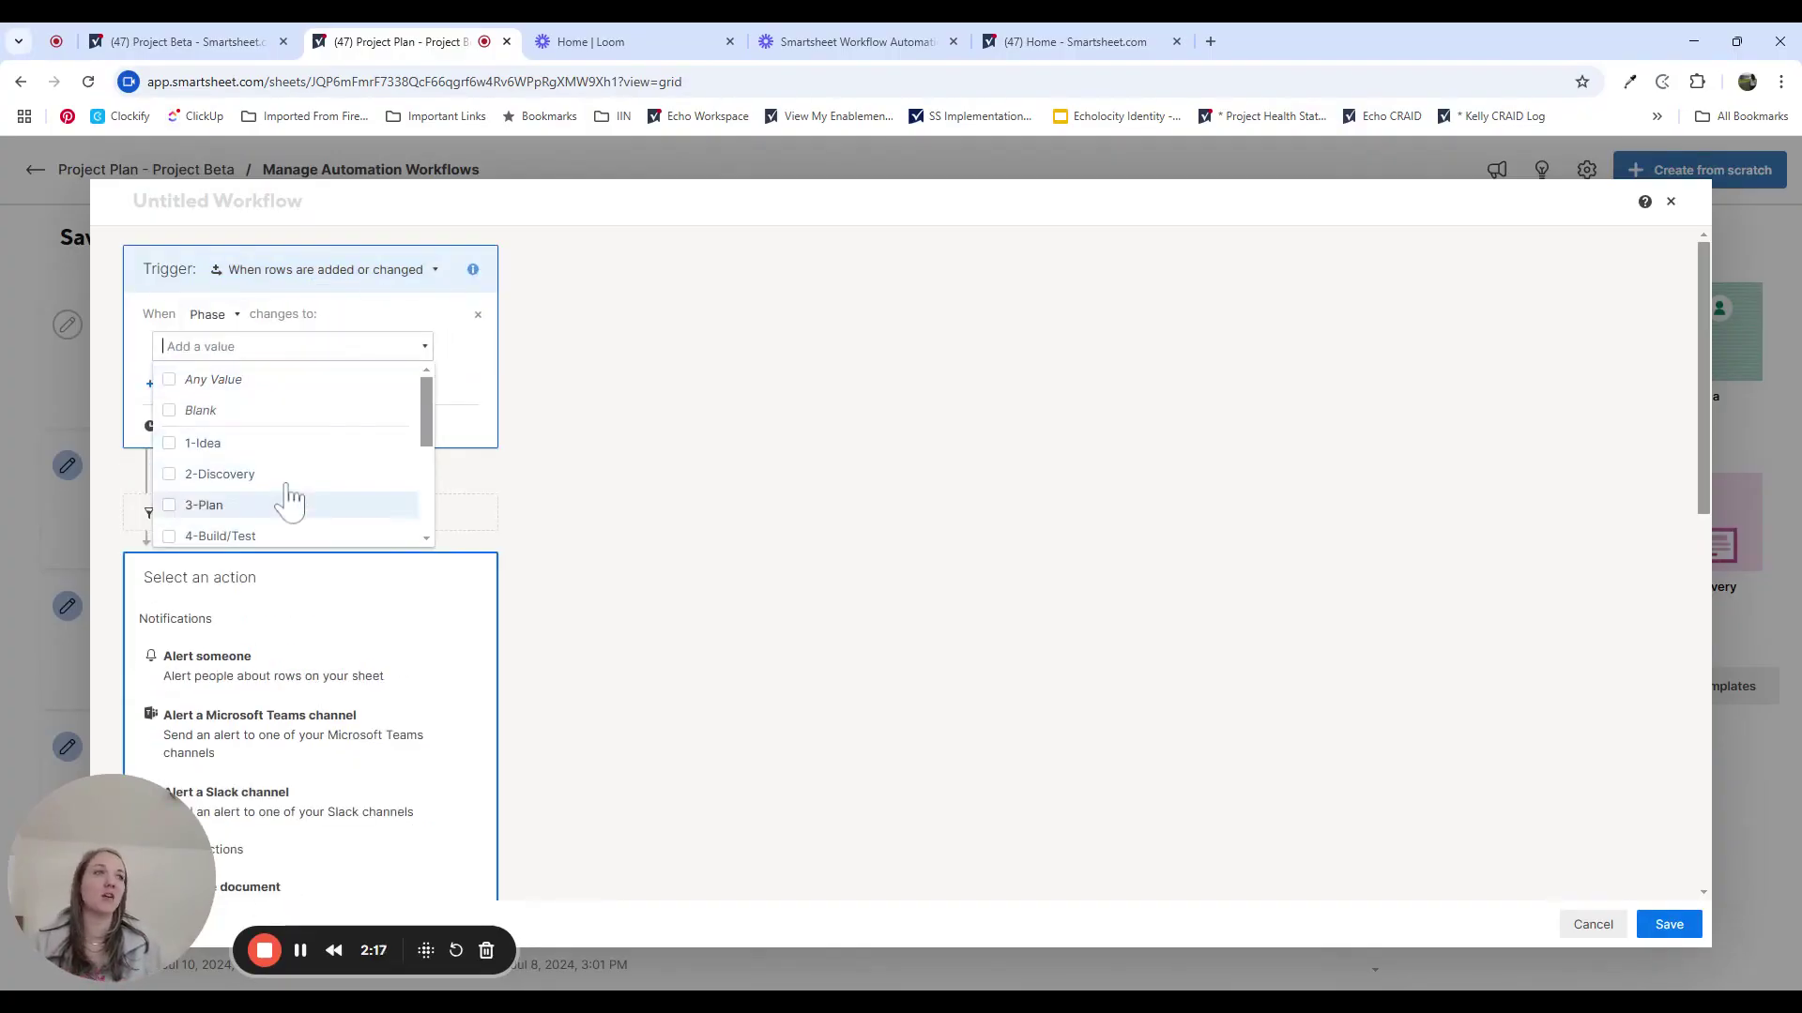
pyautogui.click(467, 294)
pyautogui.click(374, 280)
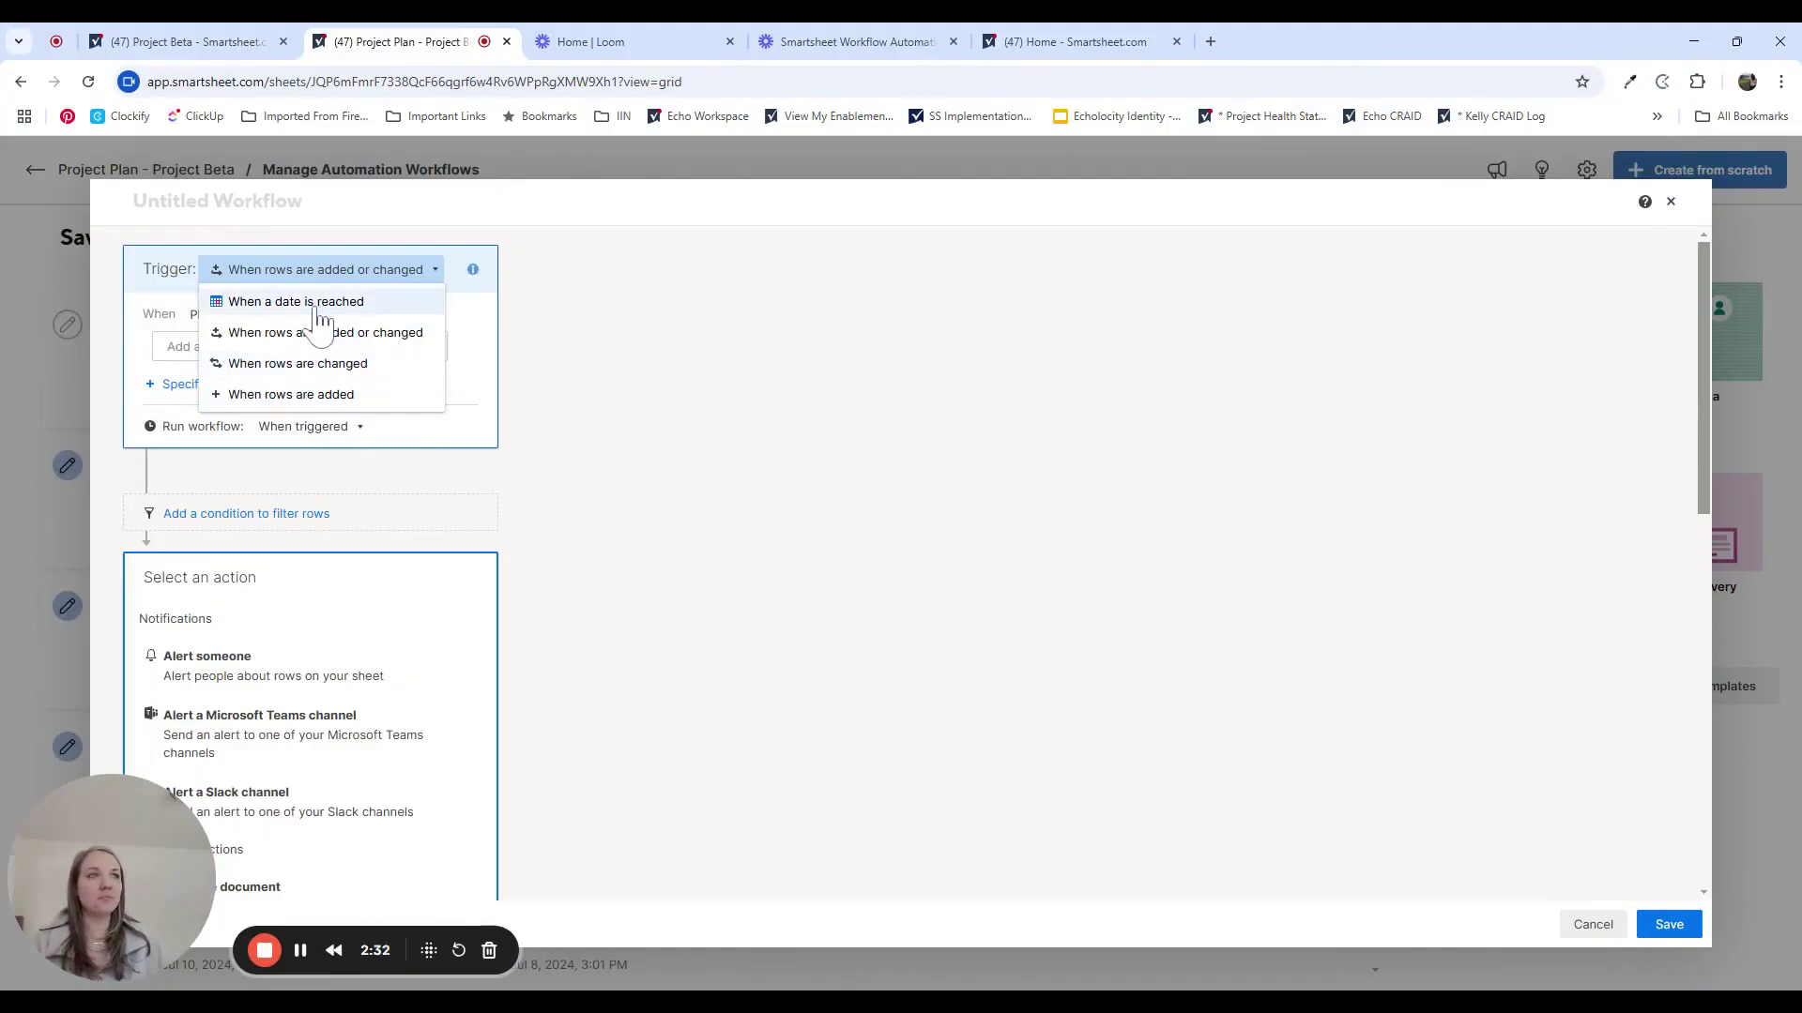
# Step: Switch to a When a date is reached trigger repeating weekly on Monday from 03/03/25 at 9:00 AM
pyautogui.click(281, 302)
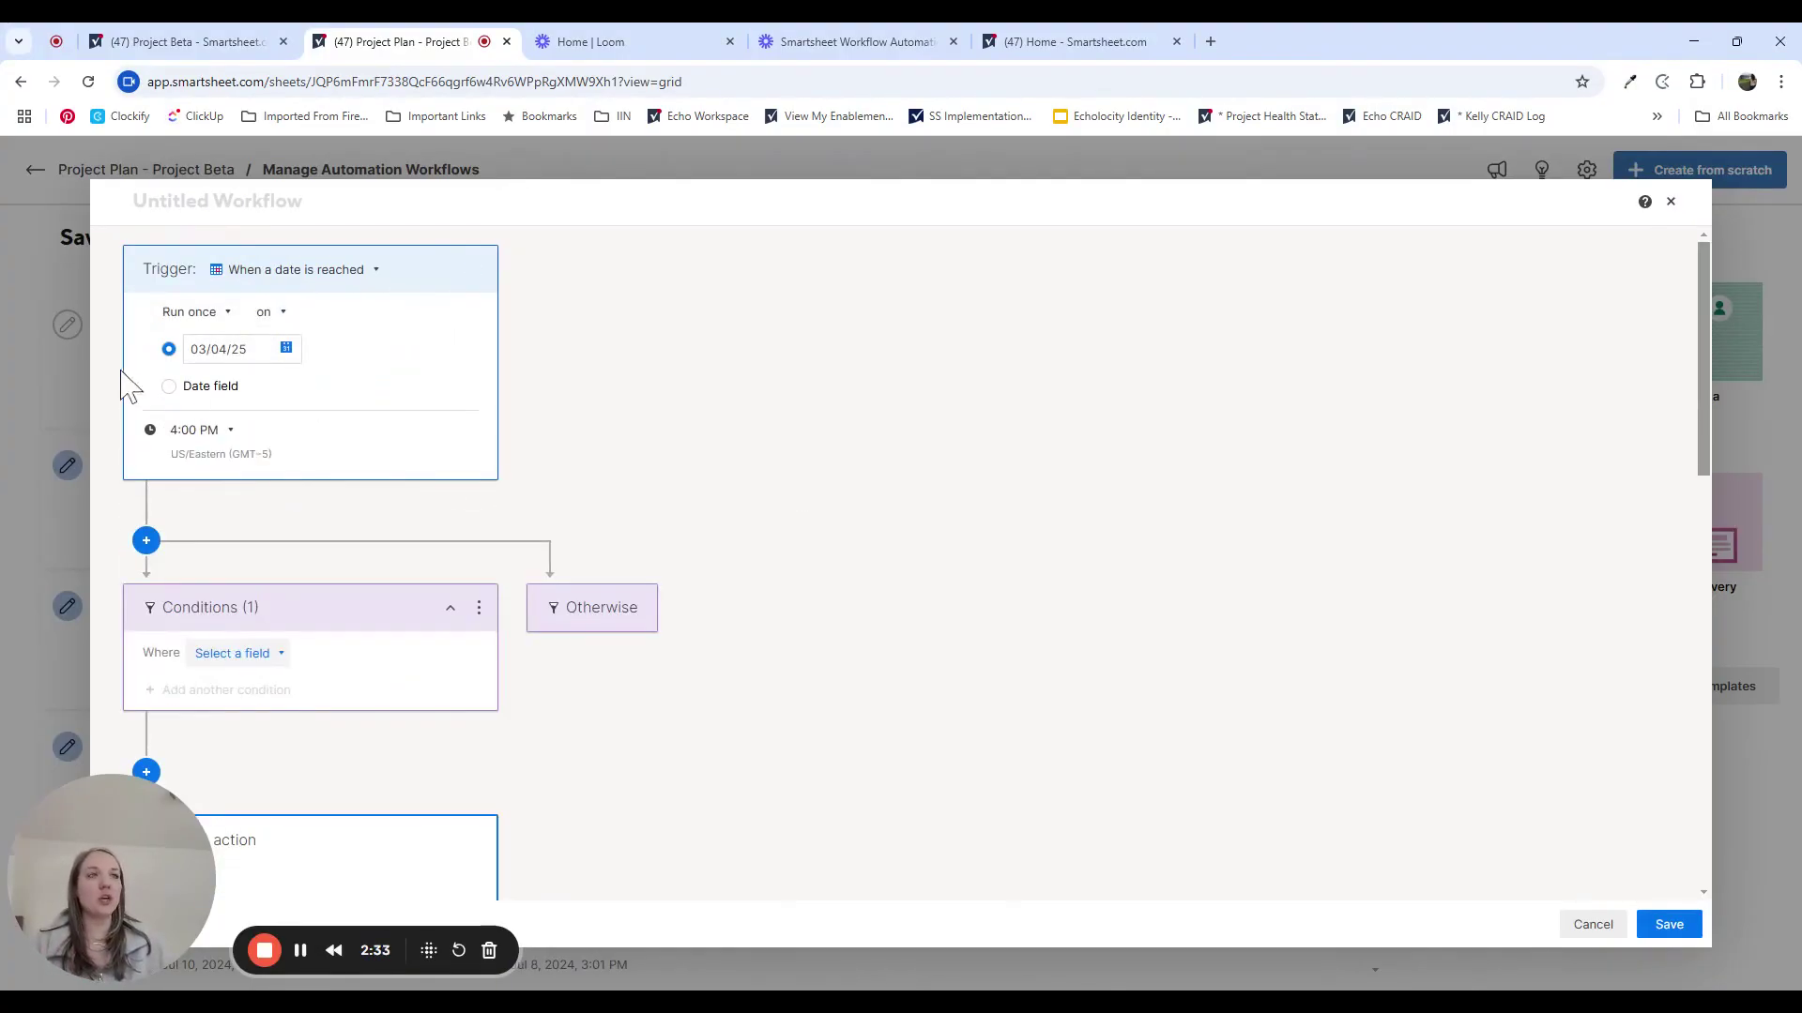
pyautogui.click(204, 319)
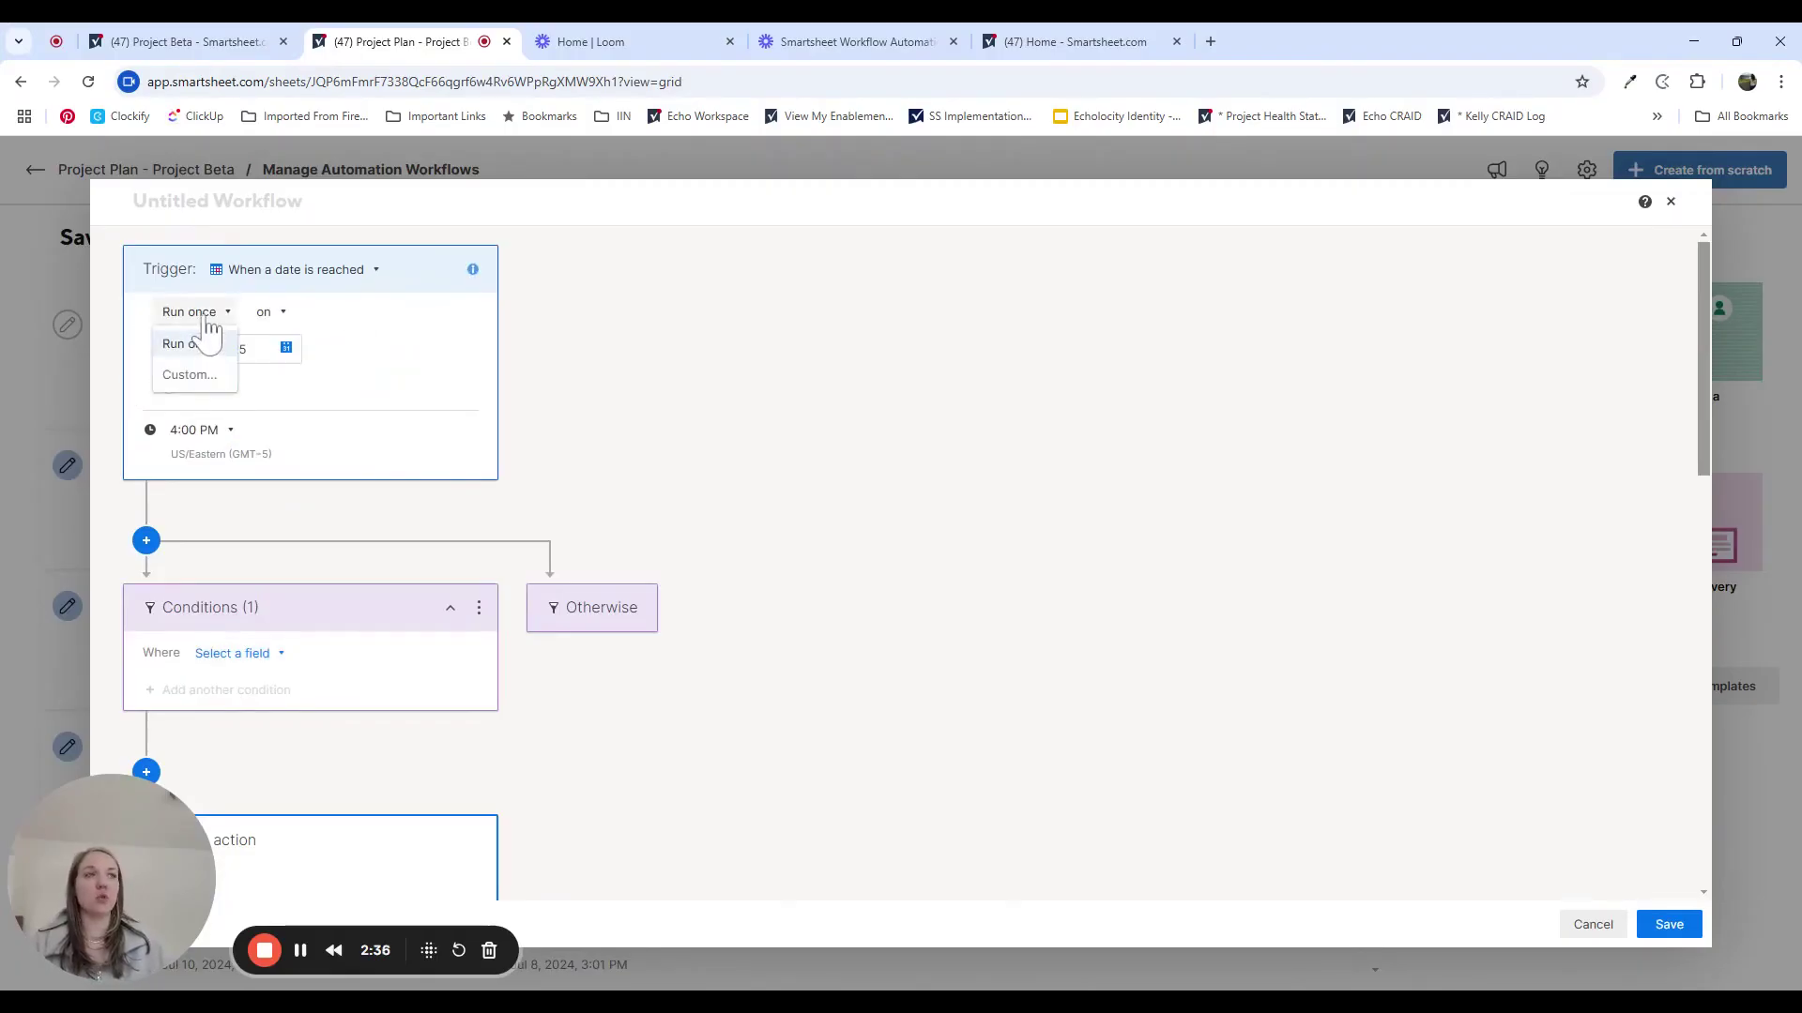
pyautogui.click(380, 329)
pyautogui.click(223, 389)
pyautogui.click(206, 314)
pyautogui.click(204, 371)
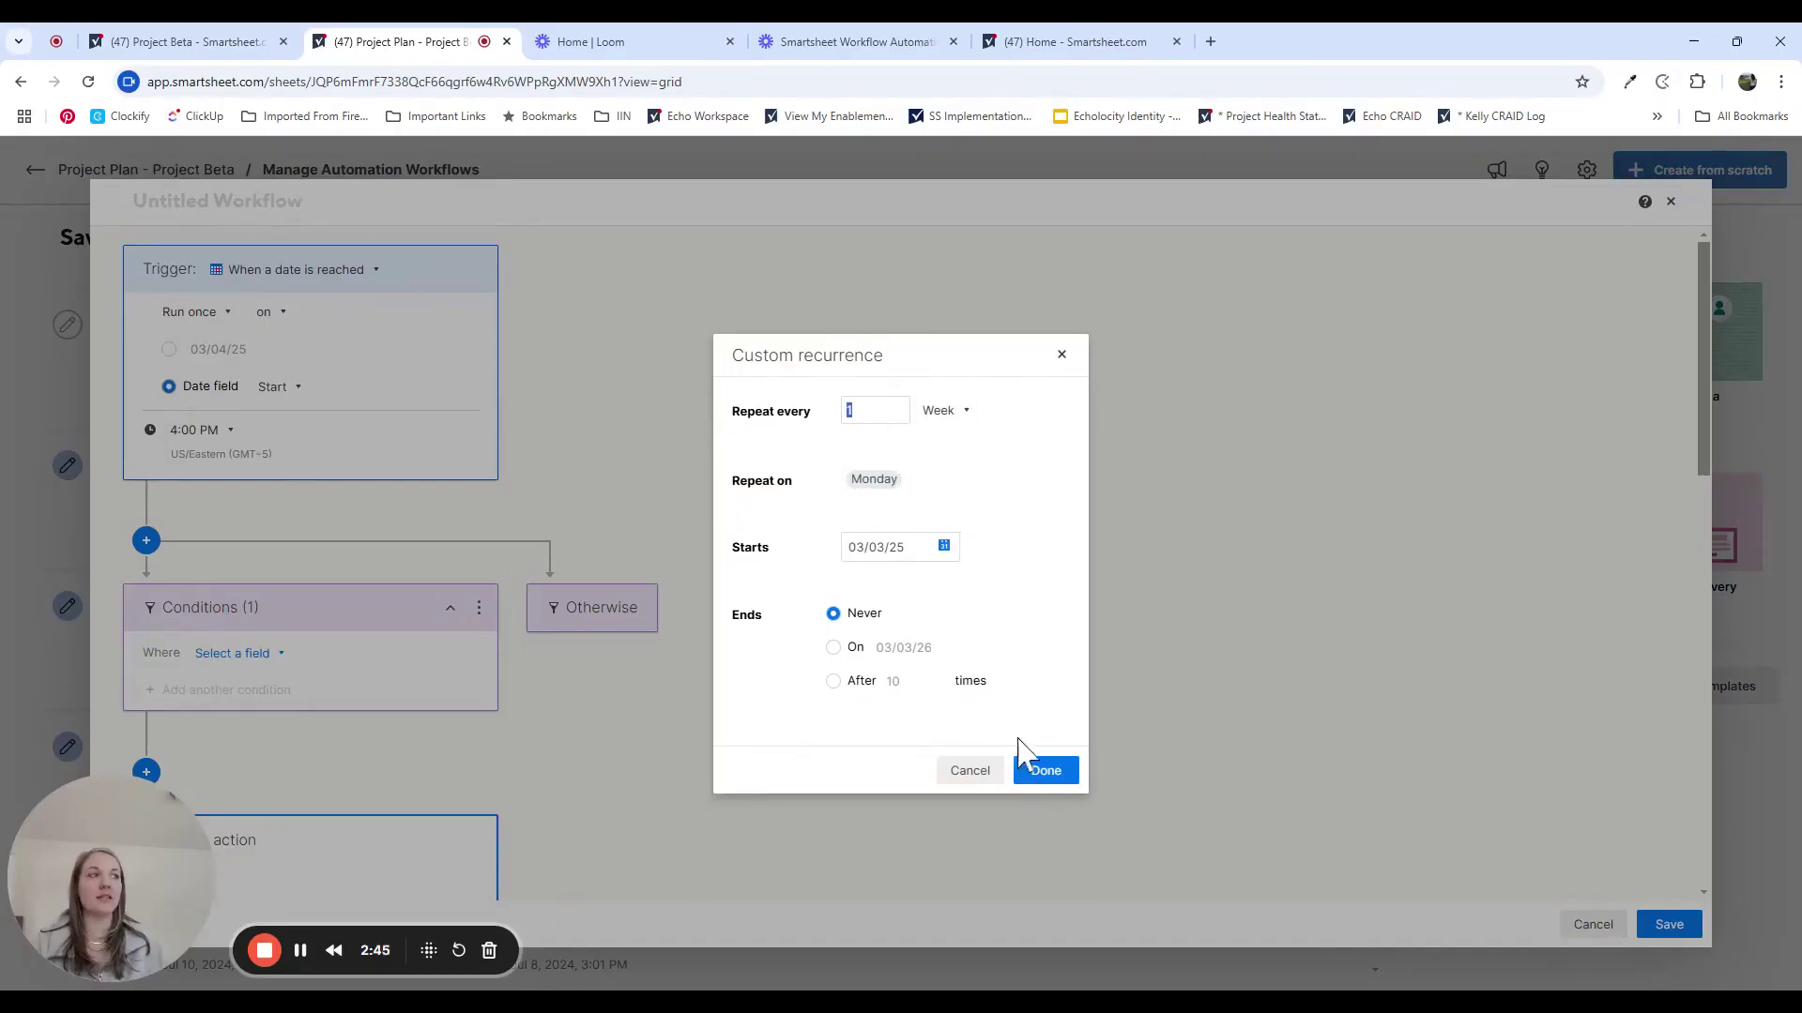
pyautogui.click(1049, 772)
pyautogui.click(216, 356)
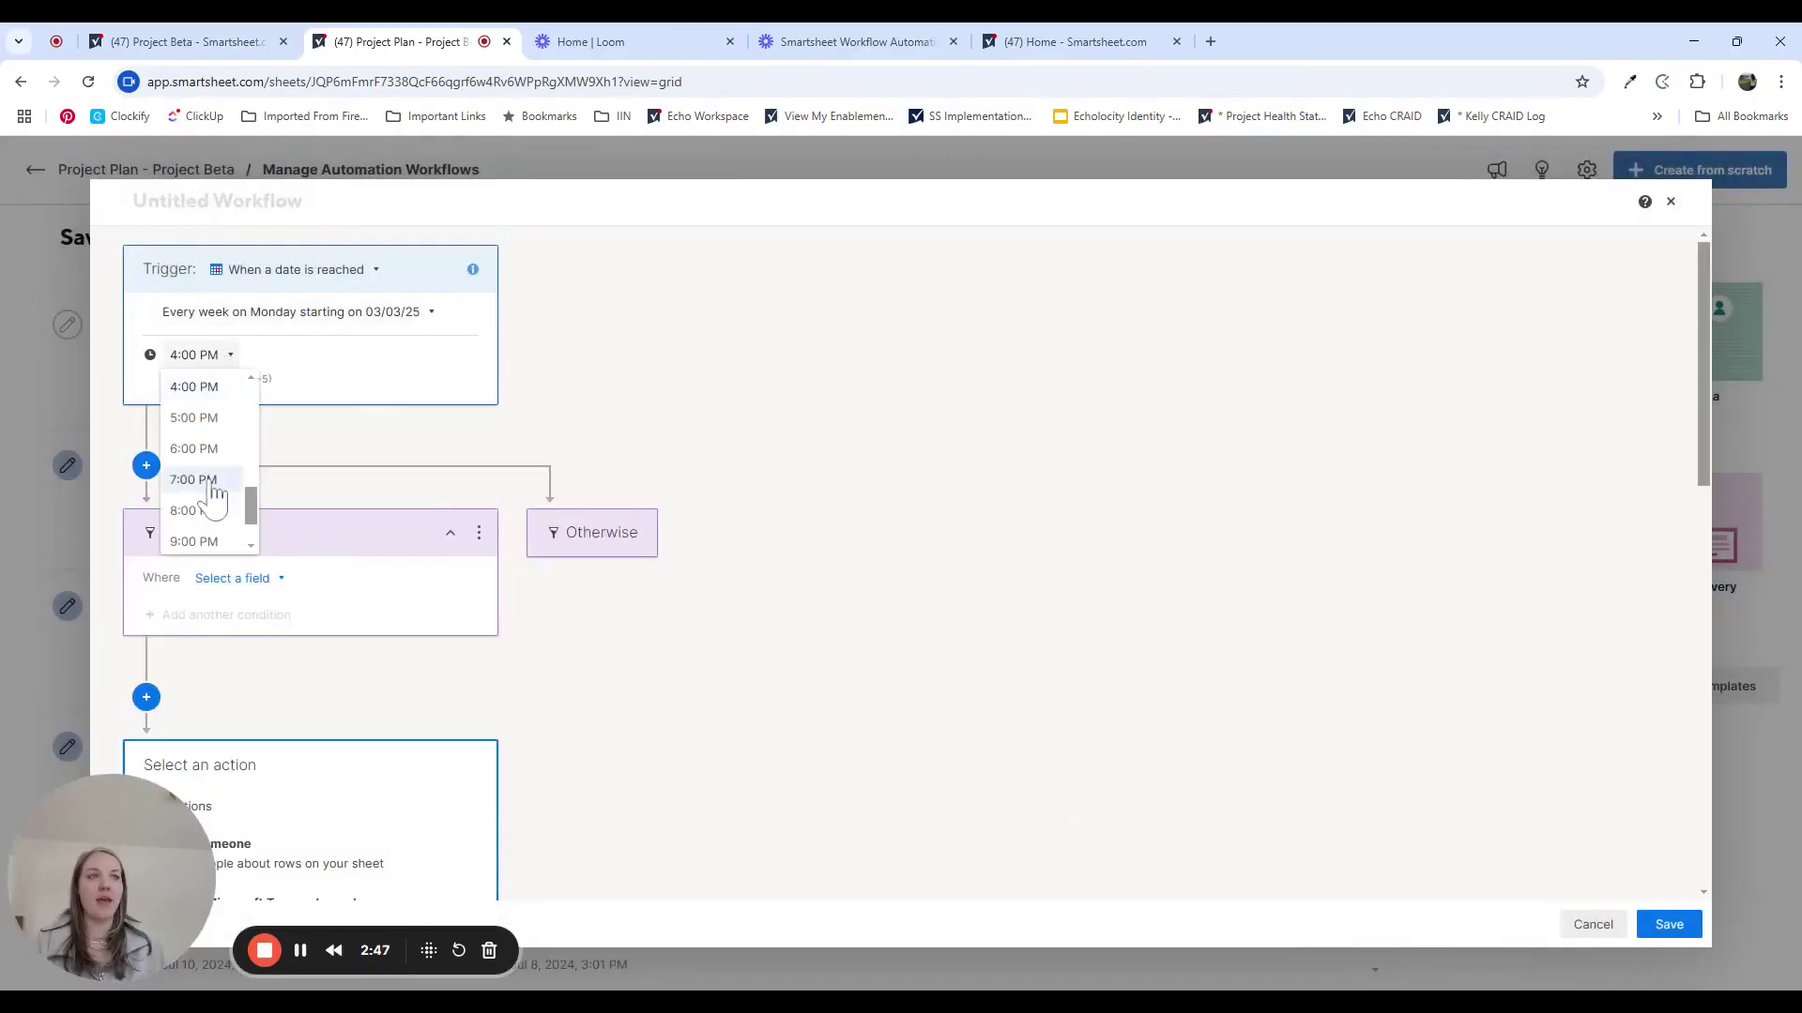
pyautogui.scroll(3, 220, 478)
pyautogui.click(194, 451)
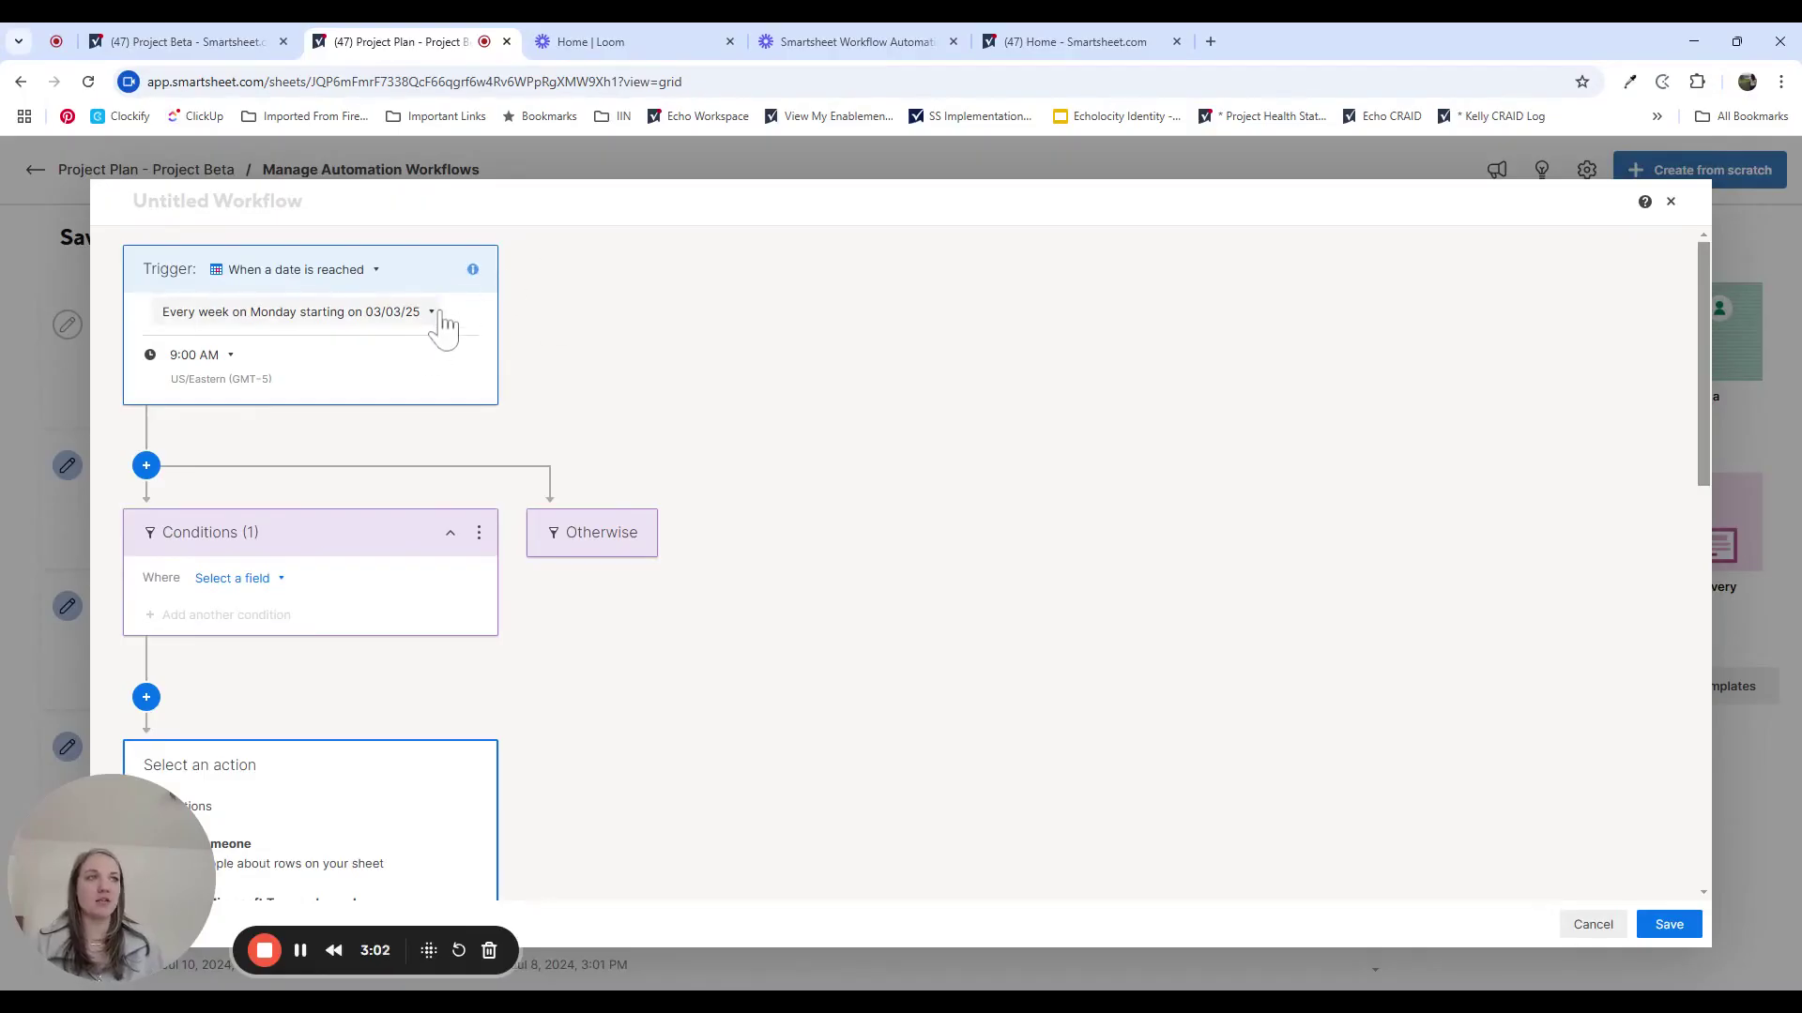
pyautogui.scroll(-2, 796, 363)
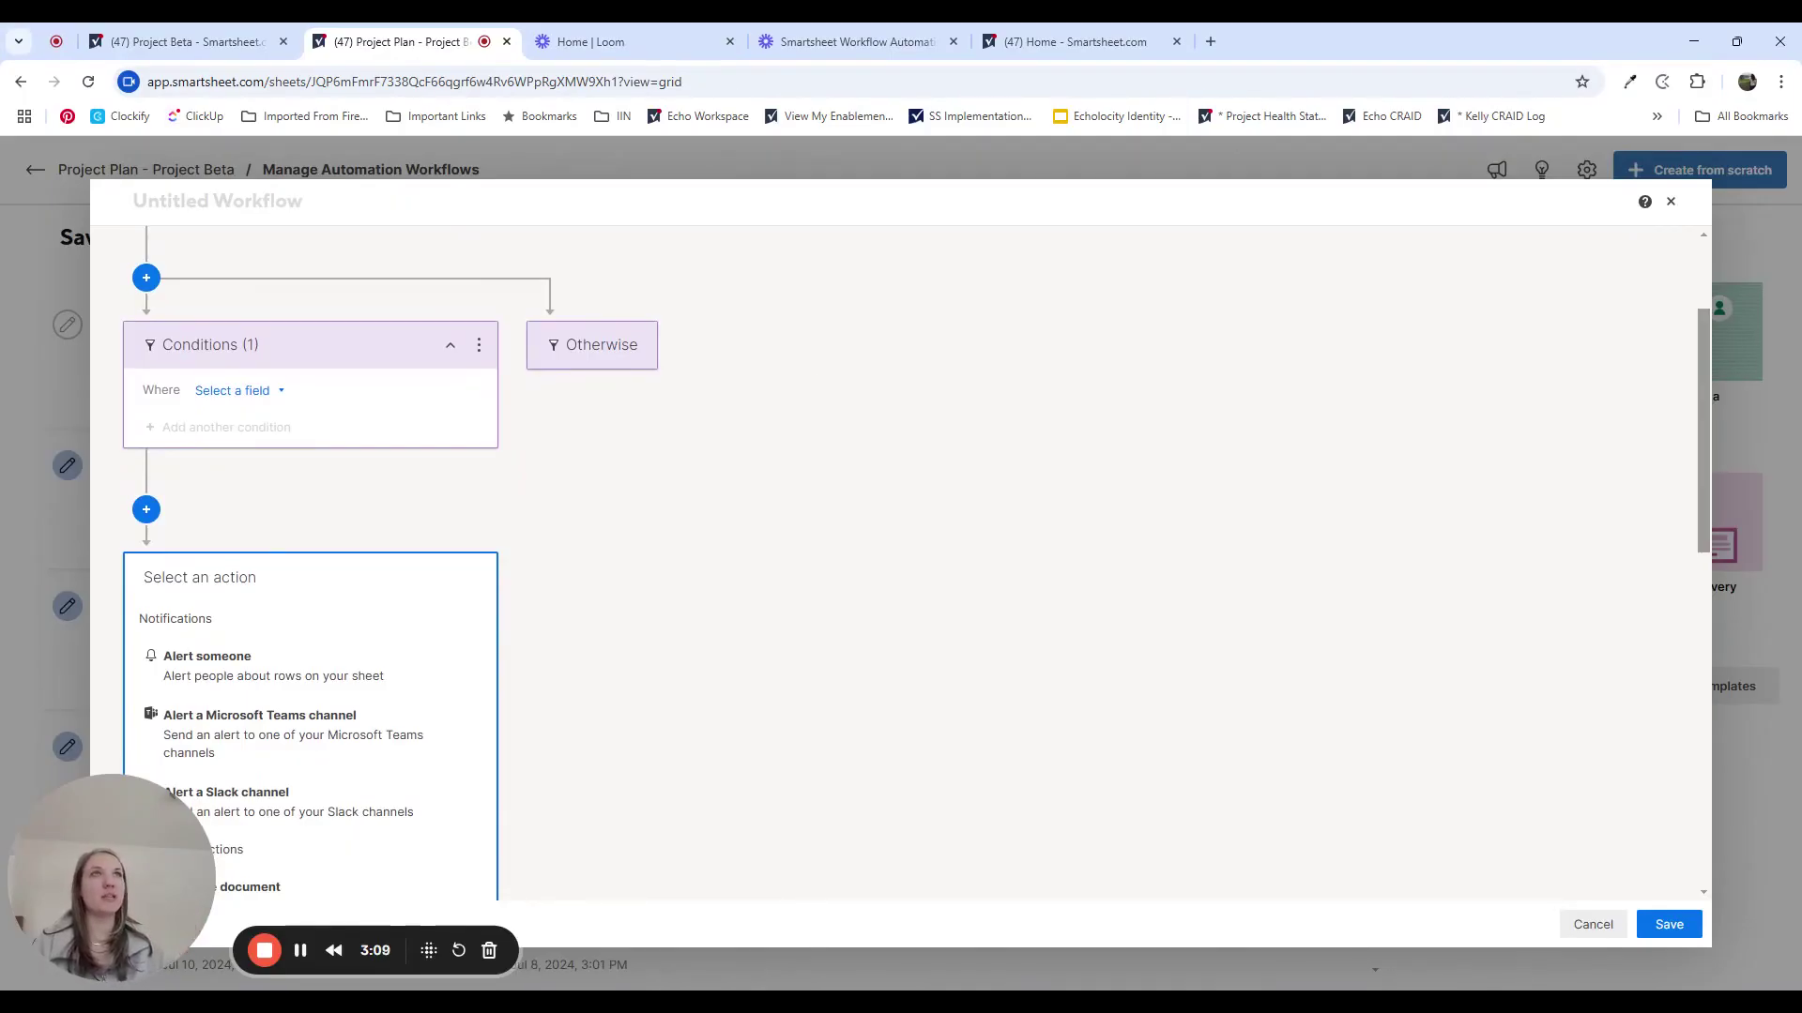
# Step: Add the condition Finish is in the next 5 days
pyautogui.click(235, 392)
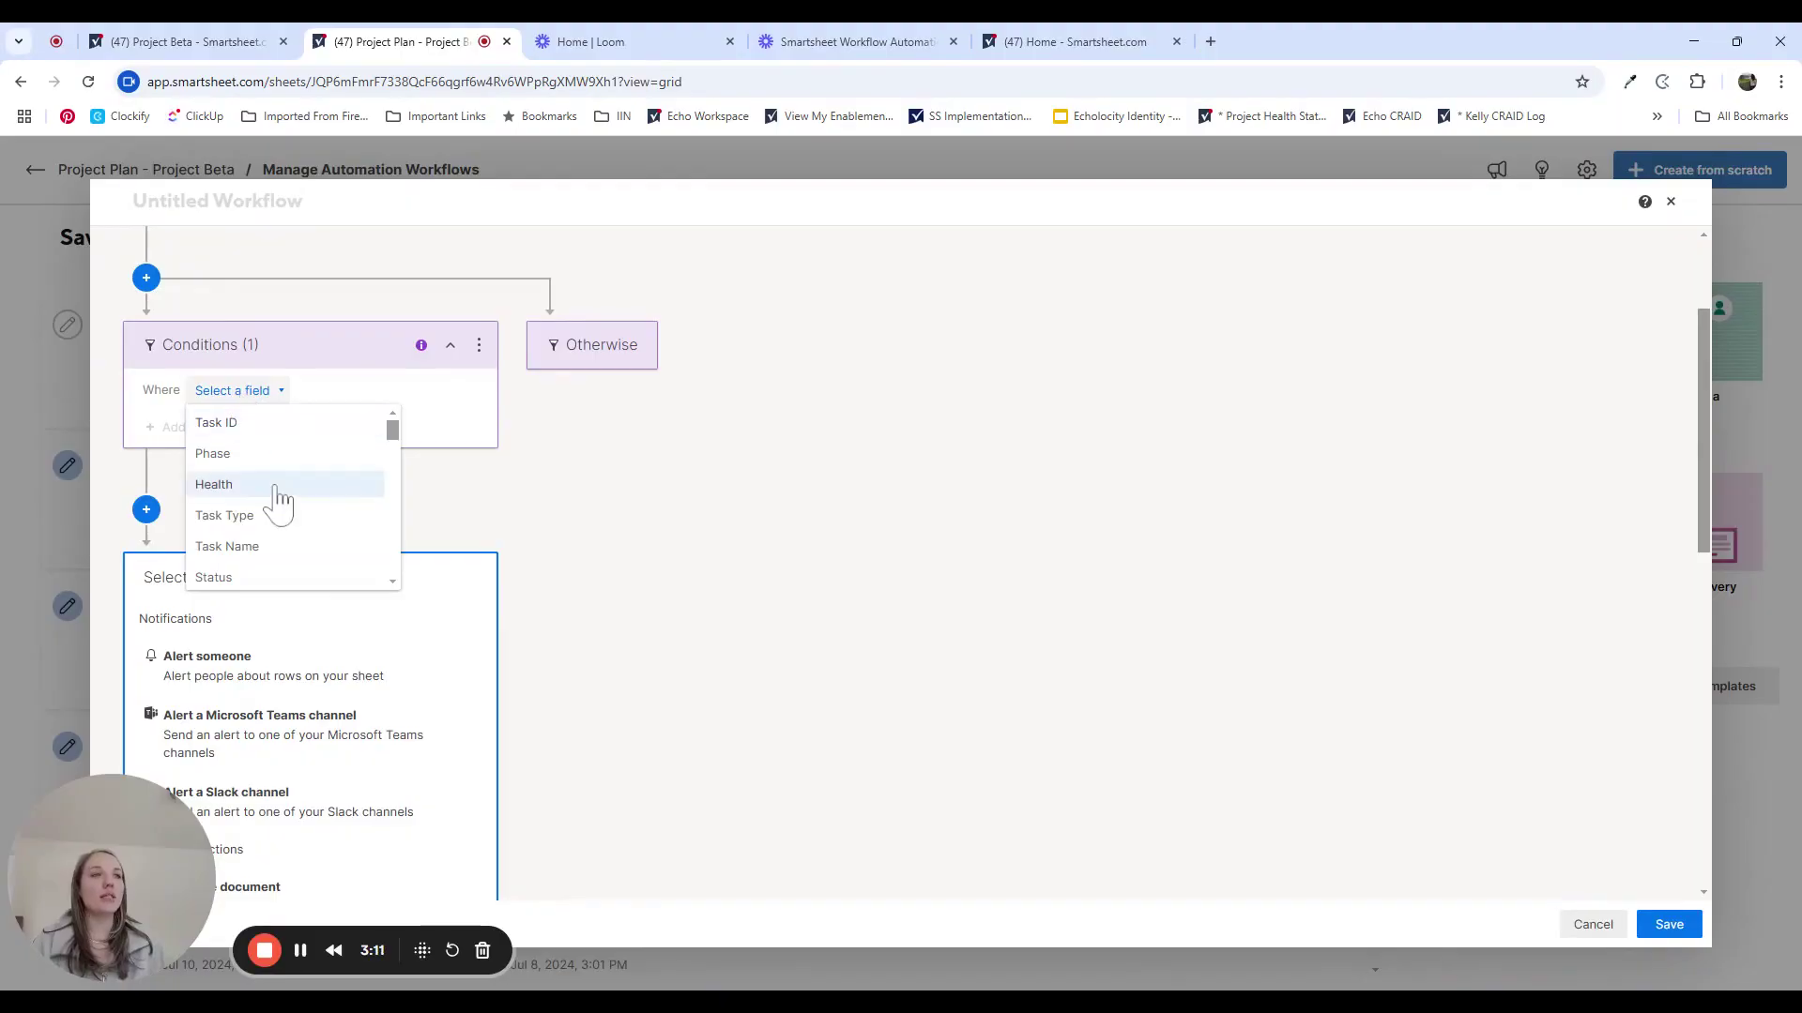
pyautogui.scroll(-4, 282, 501)
pyautogui.click(236, 486)
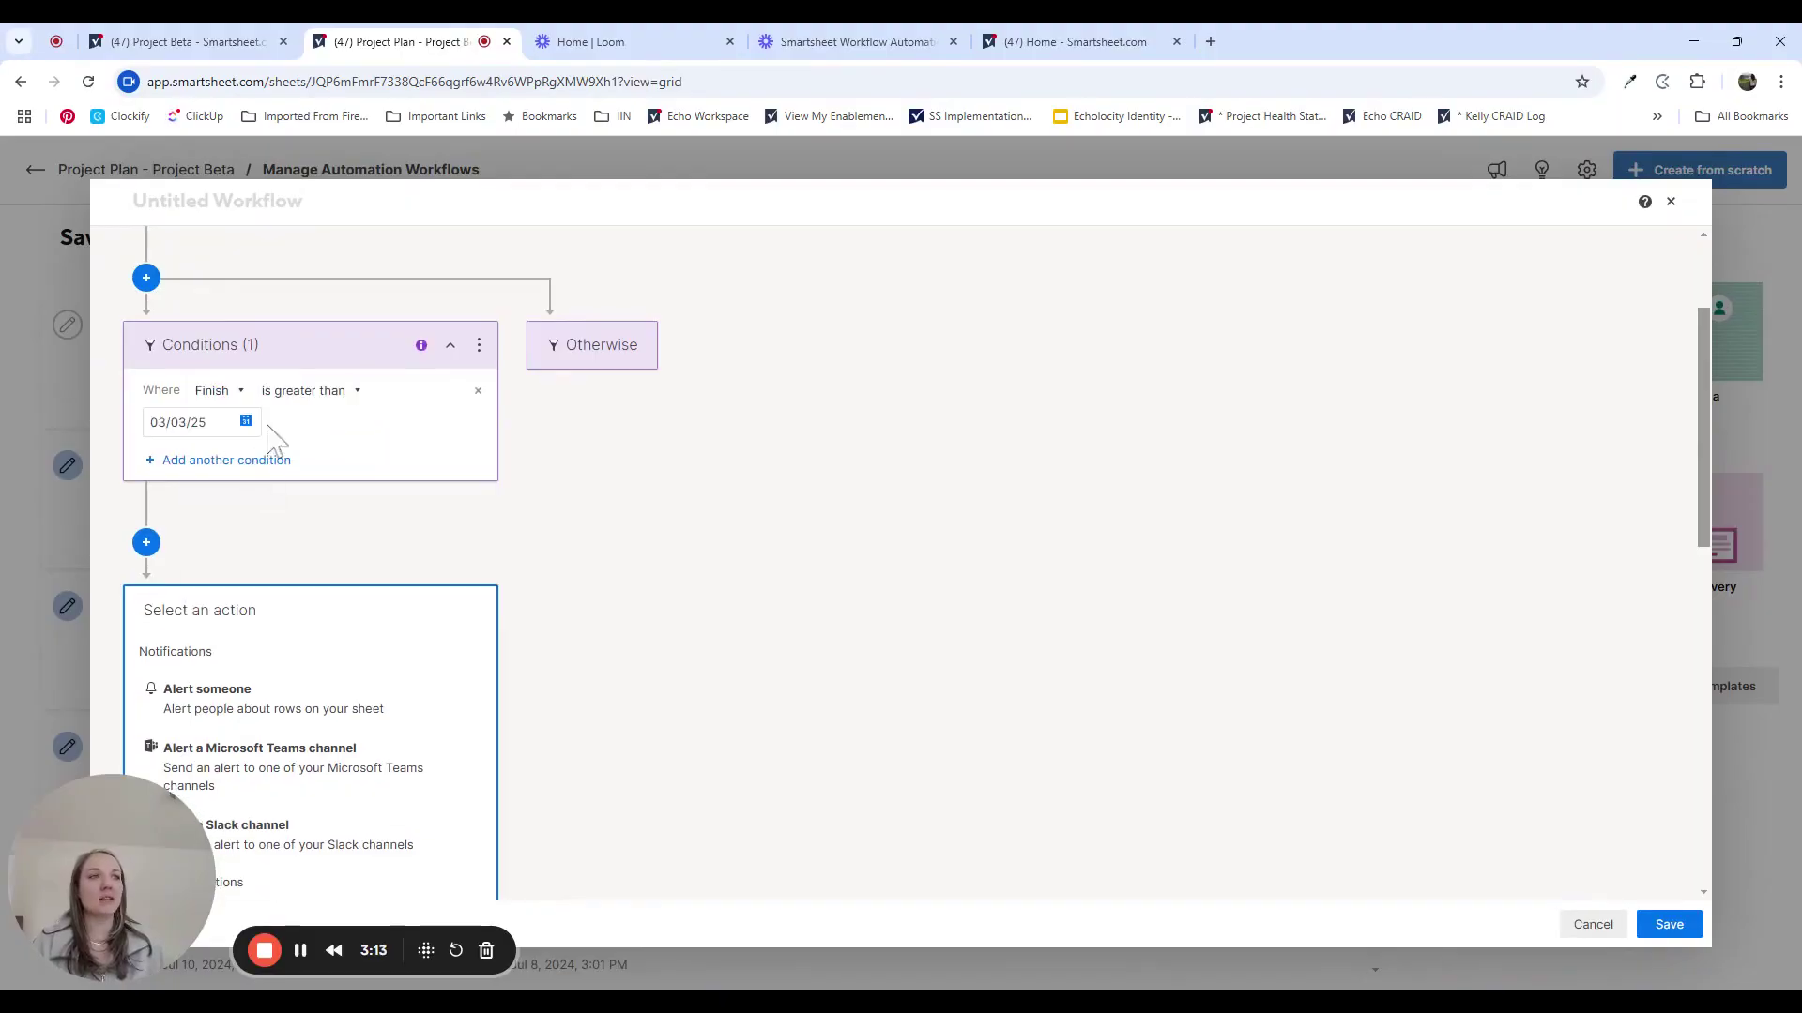
pyautogui.click(299, 394)
pyautogui.scroll(-3, 323, 516)
pyautogui.scroll(-1, 332, 517)
pyautogui.scroll(1, 332, 516)
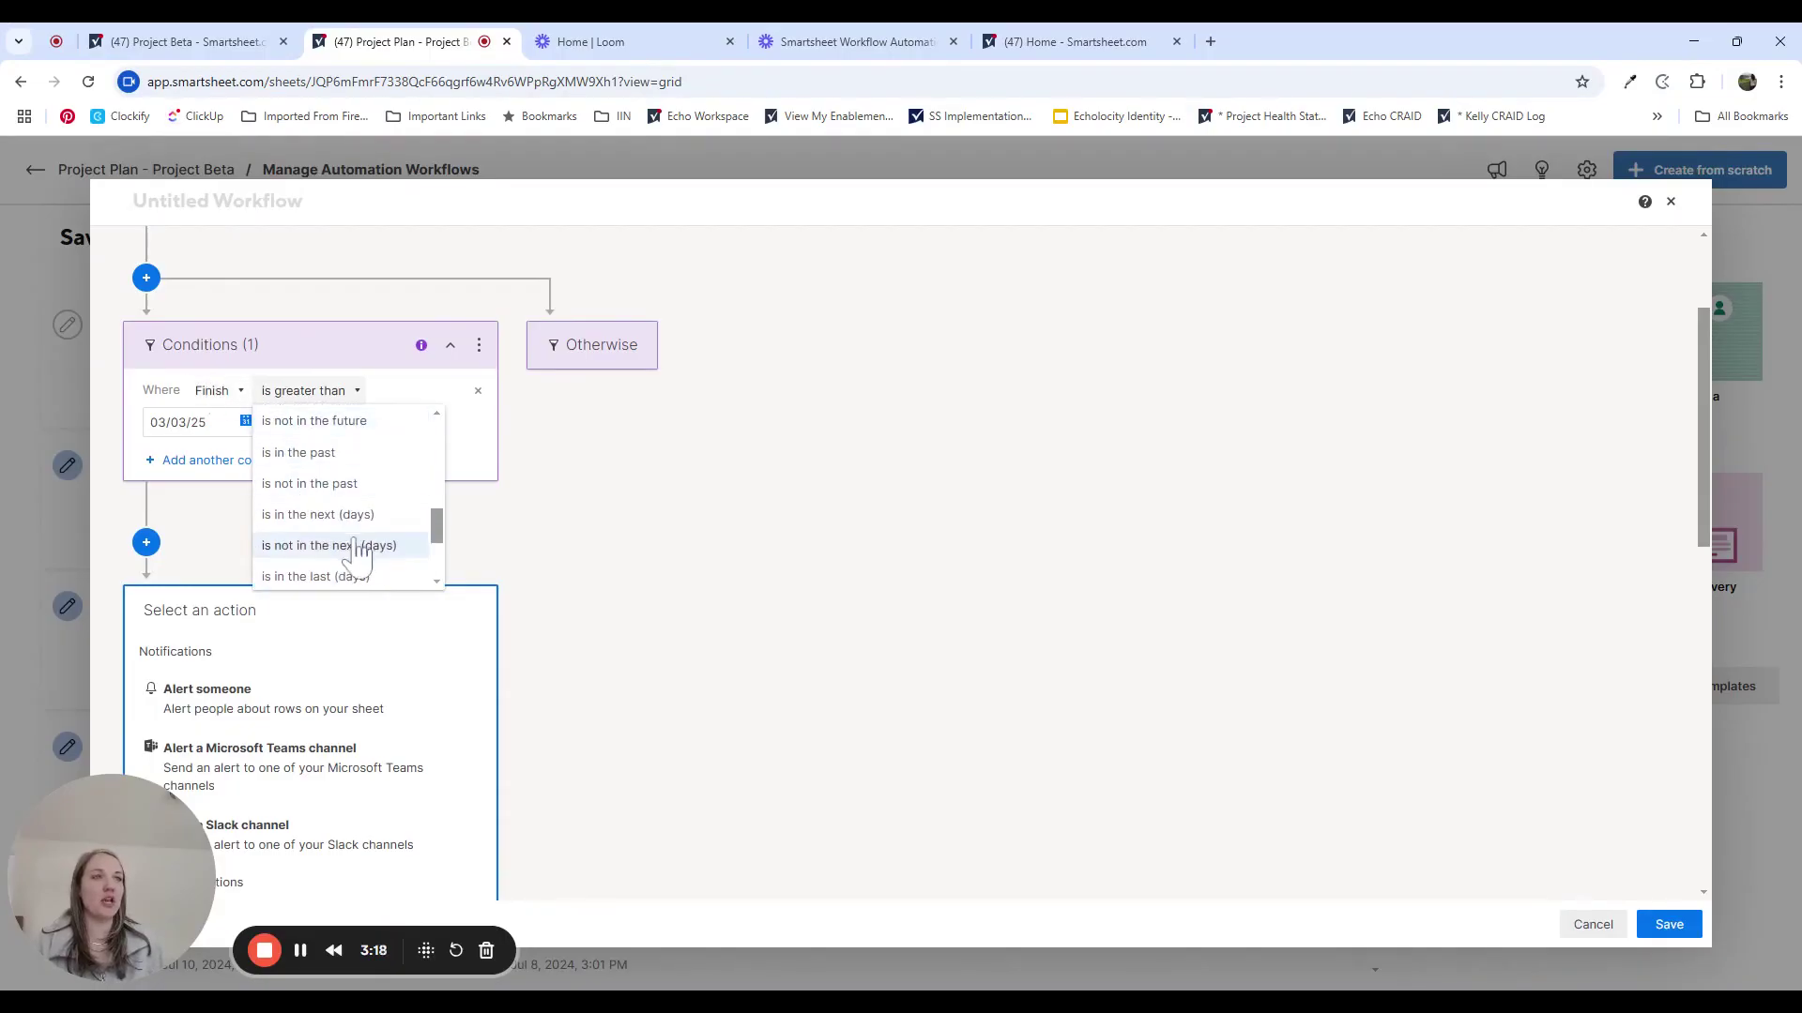
pyautogui.click(338, 515)
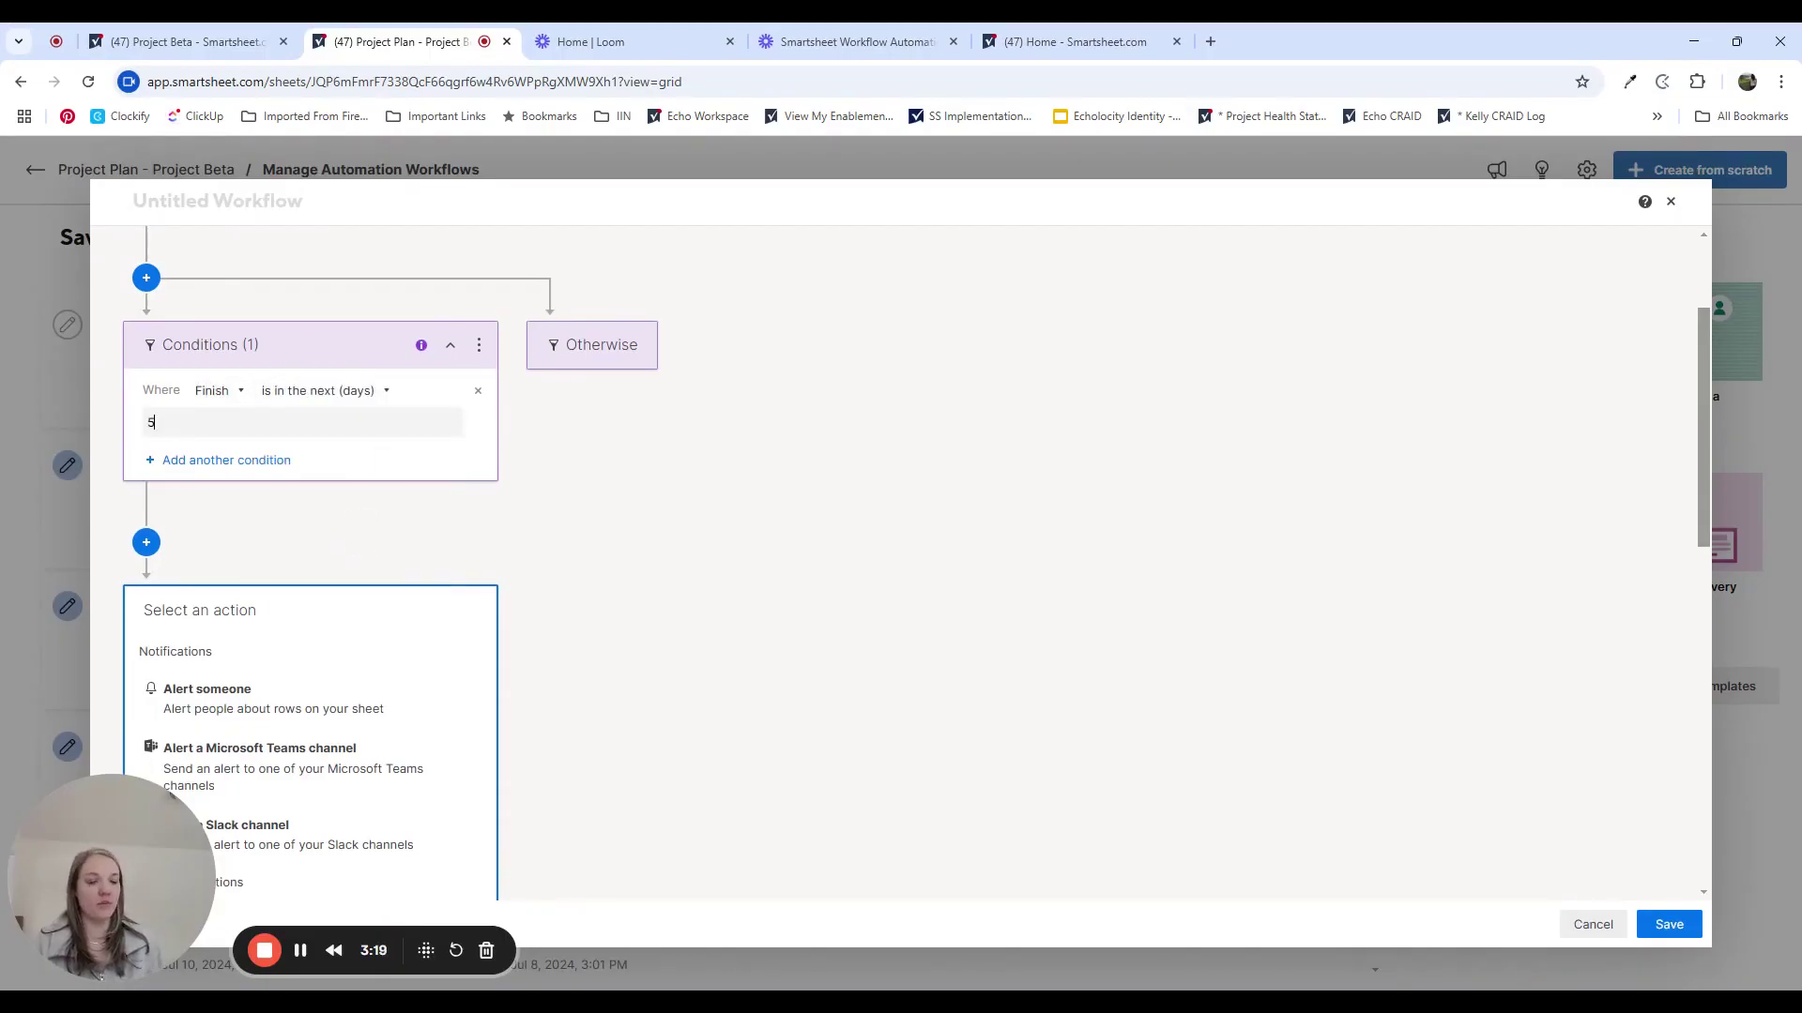
pyautogui.write('5')
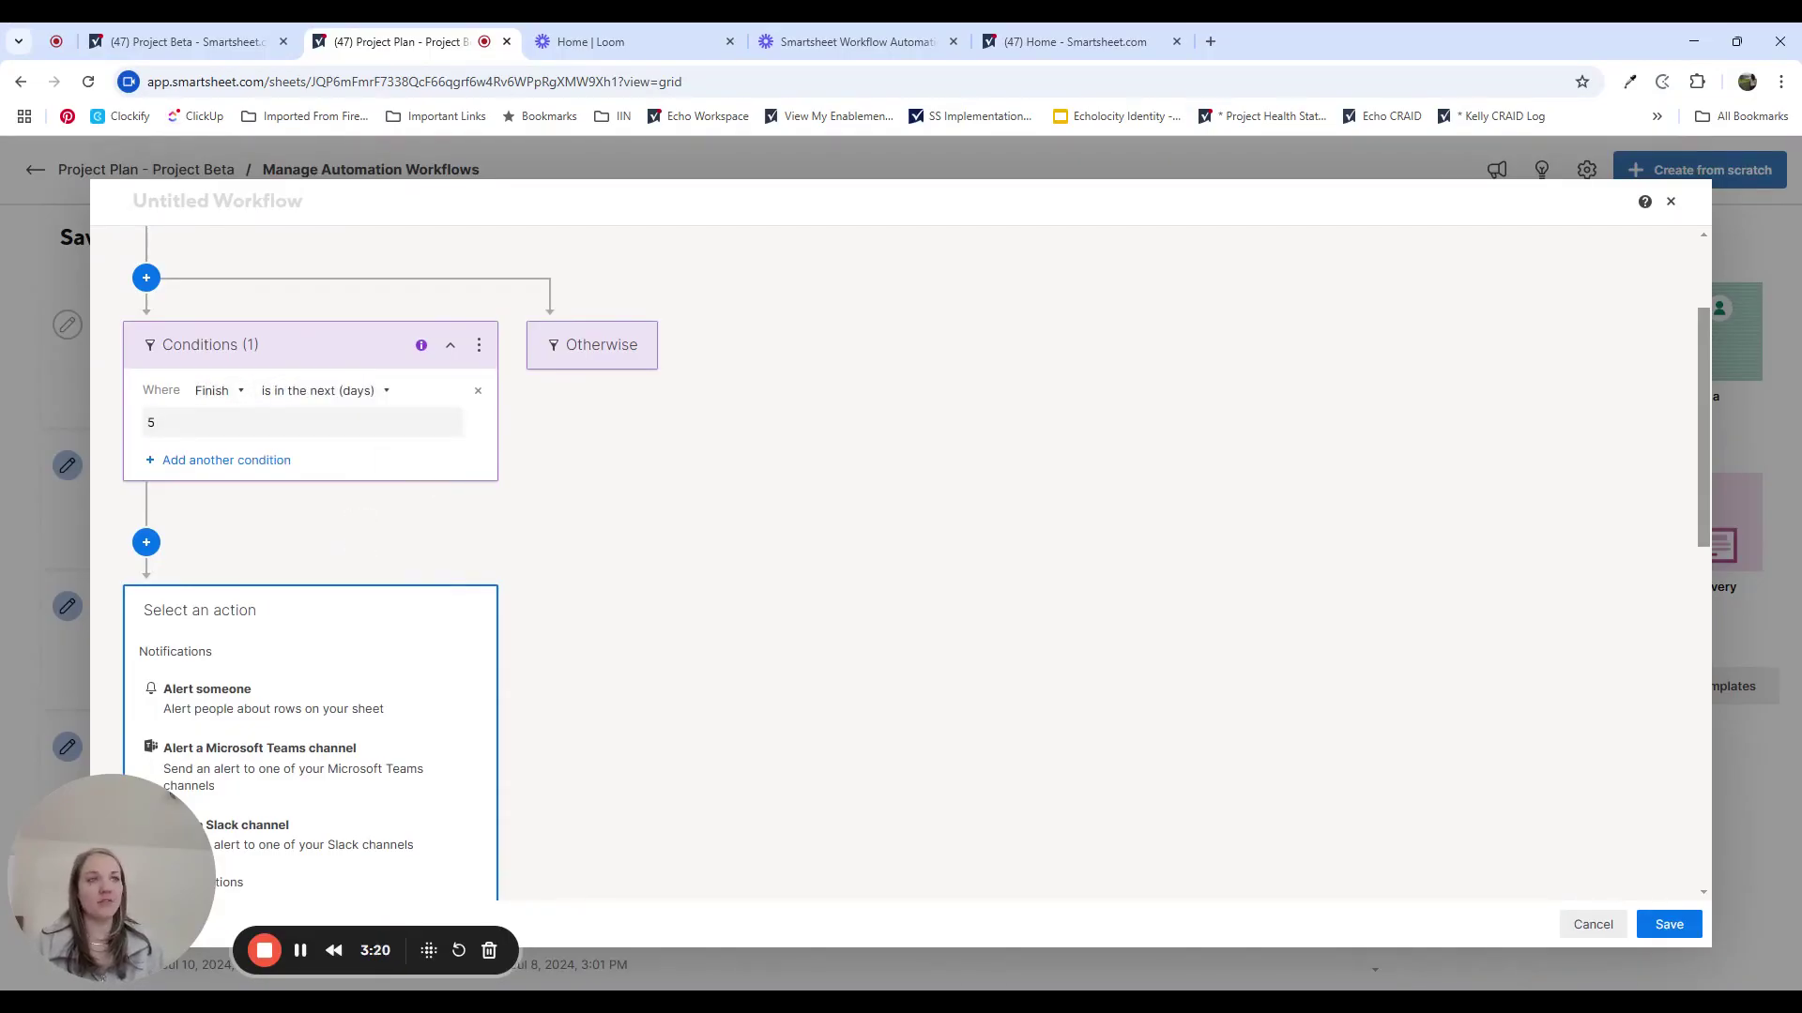
# Step: Add a second condition: Status is not one of Complete, Cancelled, On Hold
pyautogui.click(208, 459)
pyautogui.click(263, 476)
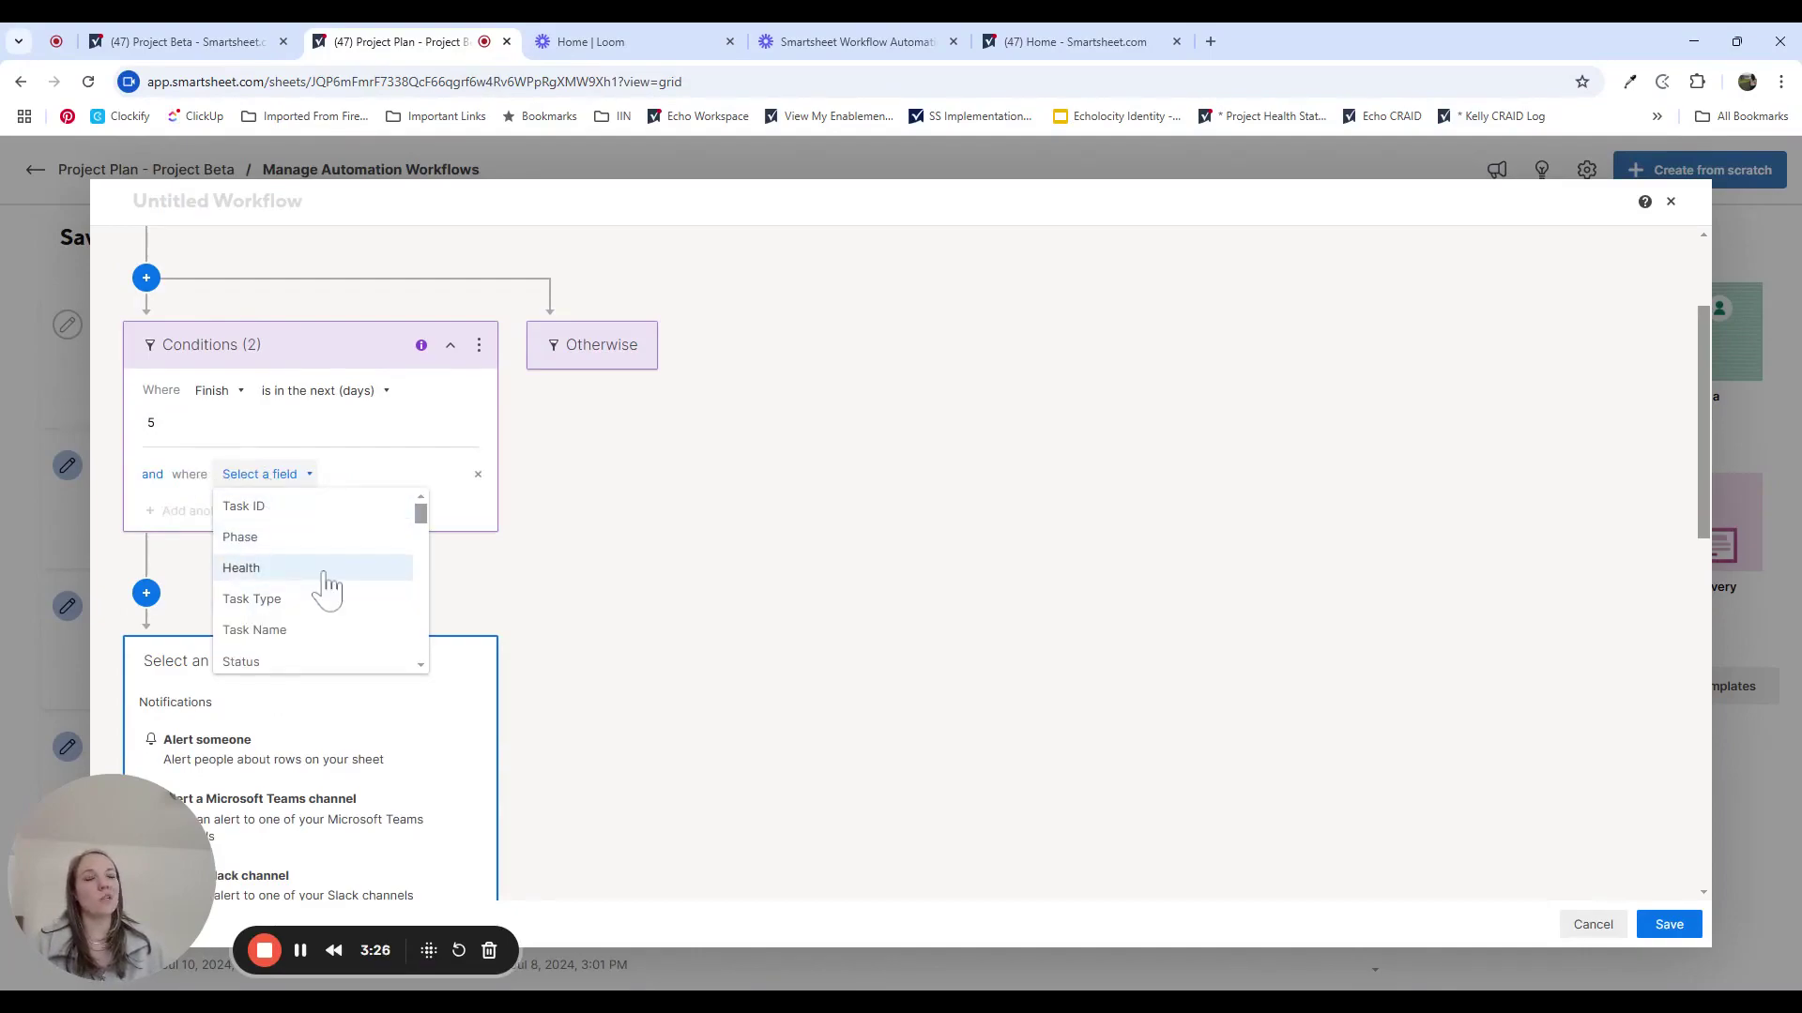
pyautogui.scroll(-1, 326, 587)
pyautogui.click(272, 571)
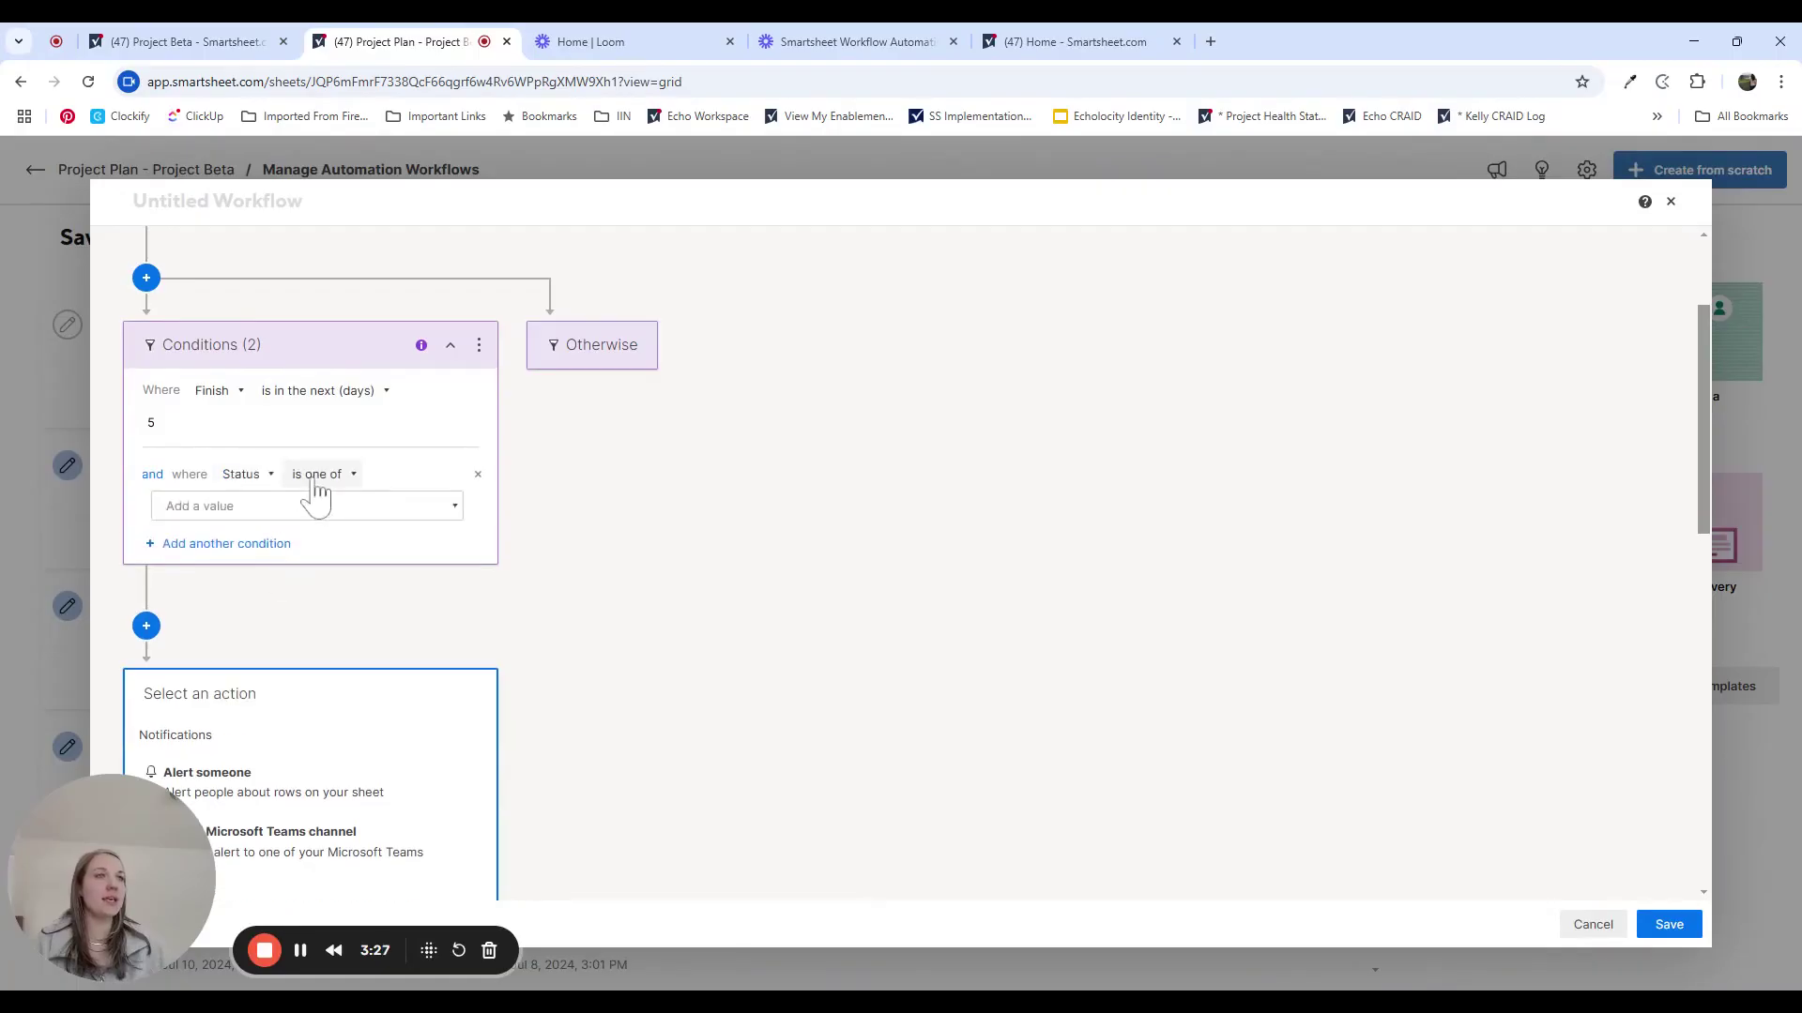
pyautogui.click(317, 476)
pyautogui.click(334, 535)
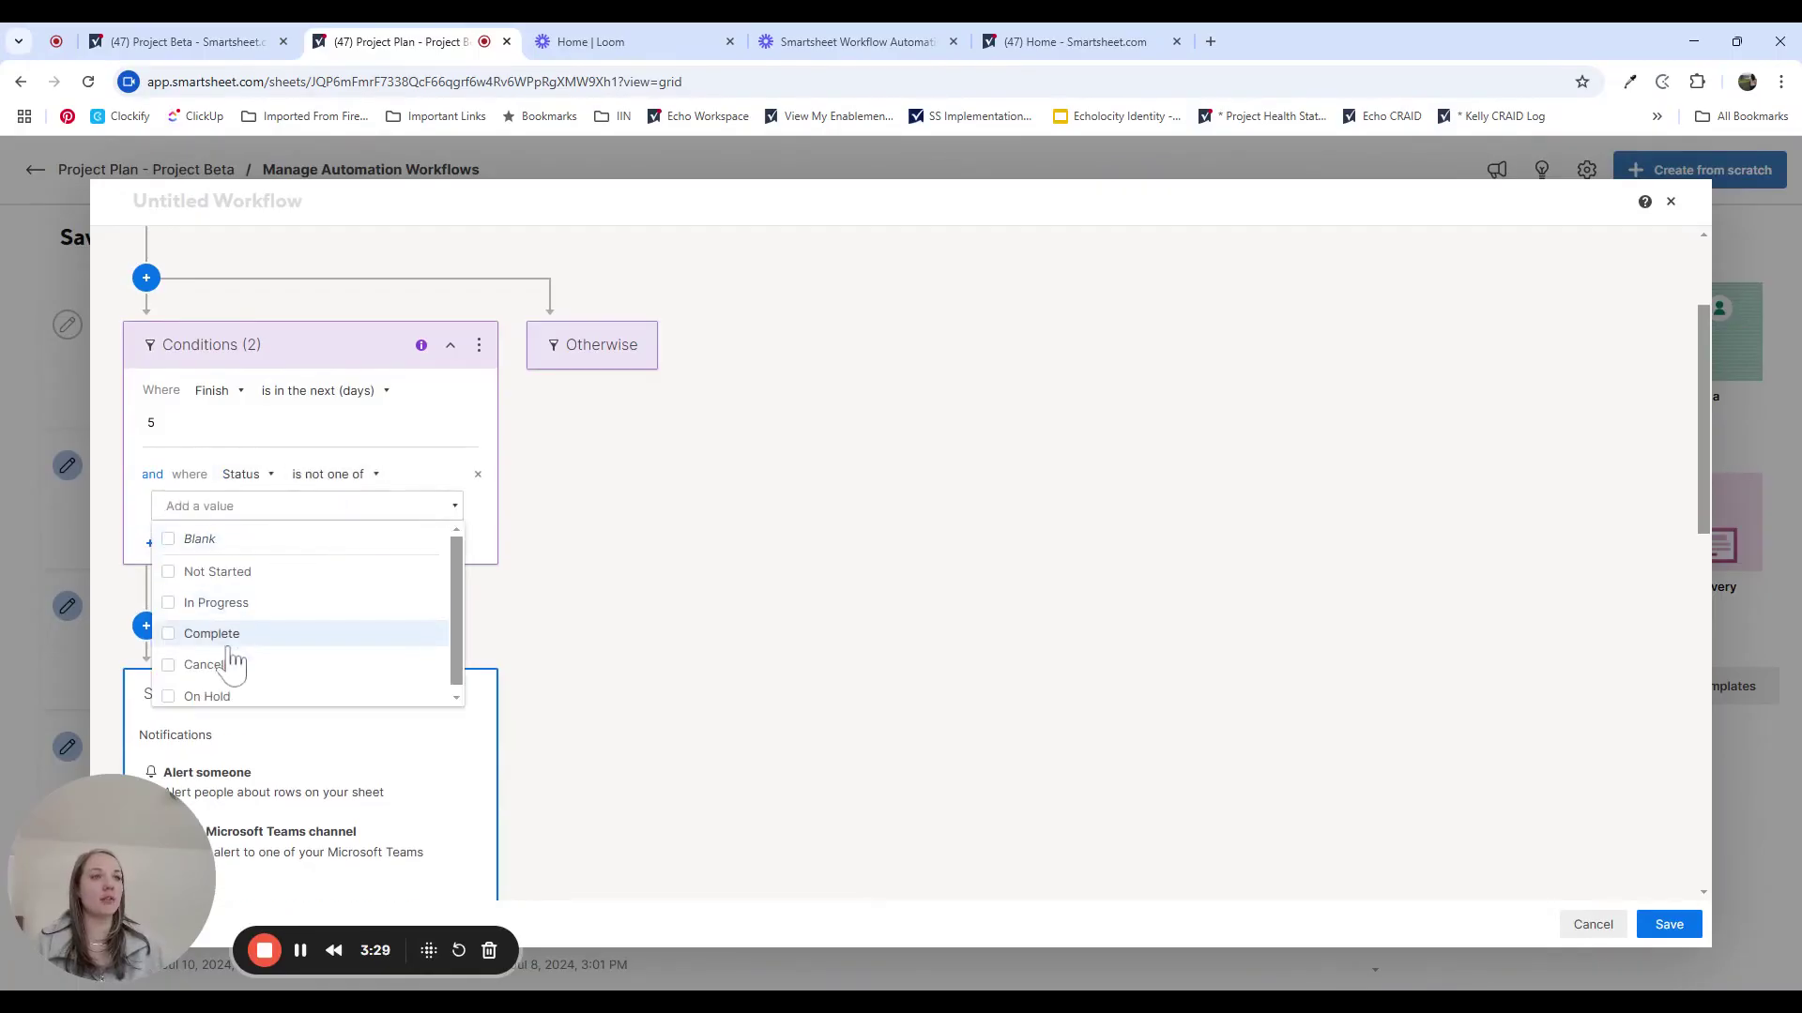
pyautogui.click(230, 645)
pyautogui.click(234, 666)
pyautogui.click(319, 699)
pyautogui.click(688, 593)
pyautogui.scroll(2, 688, 591)
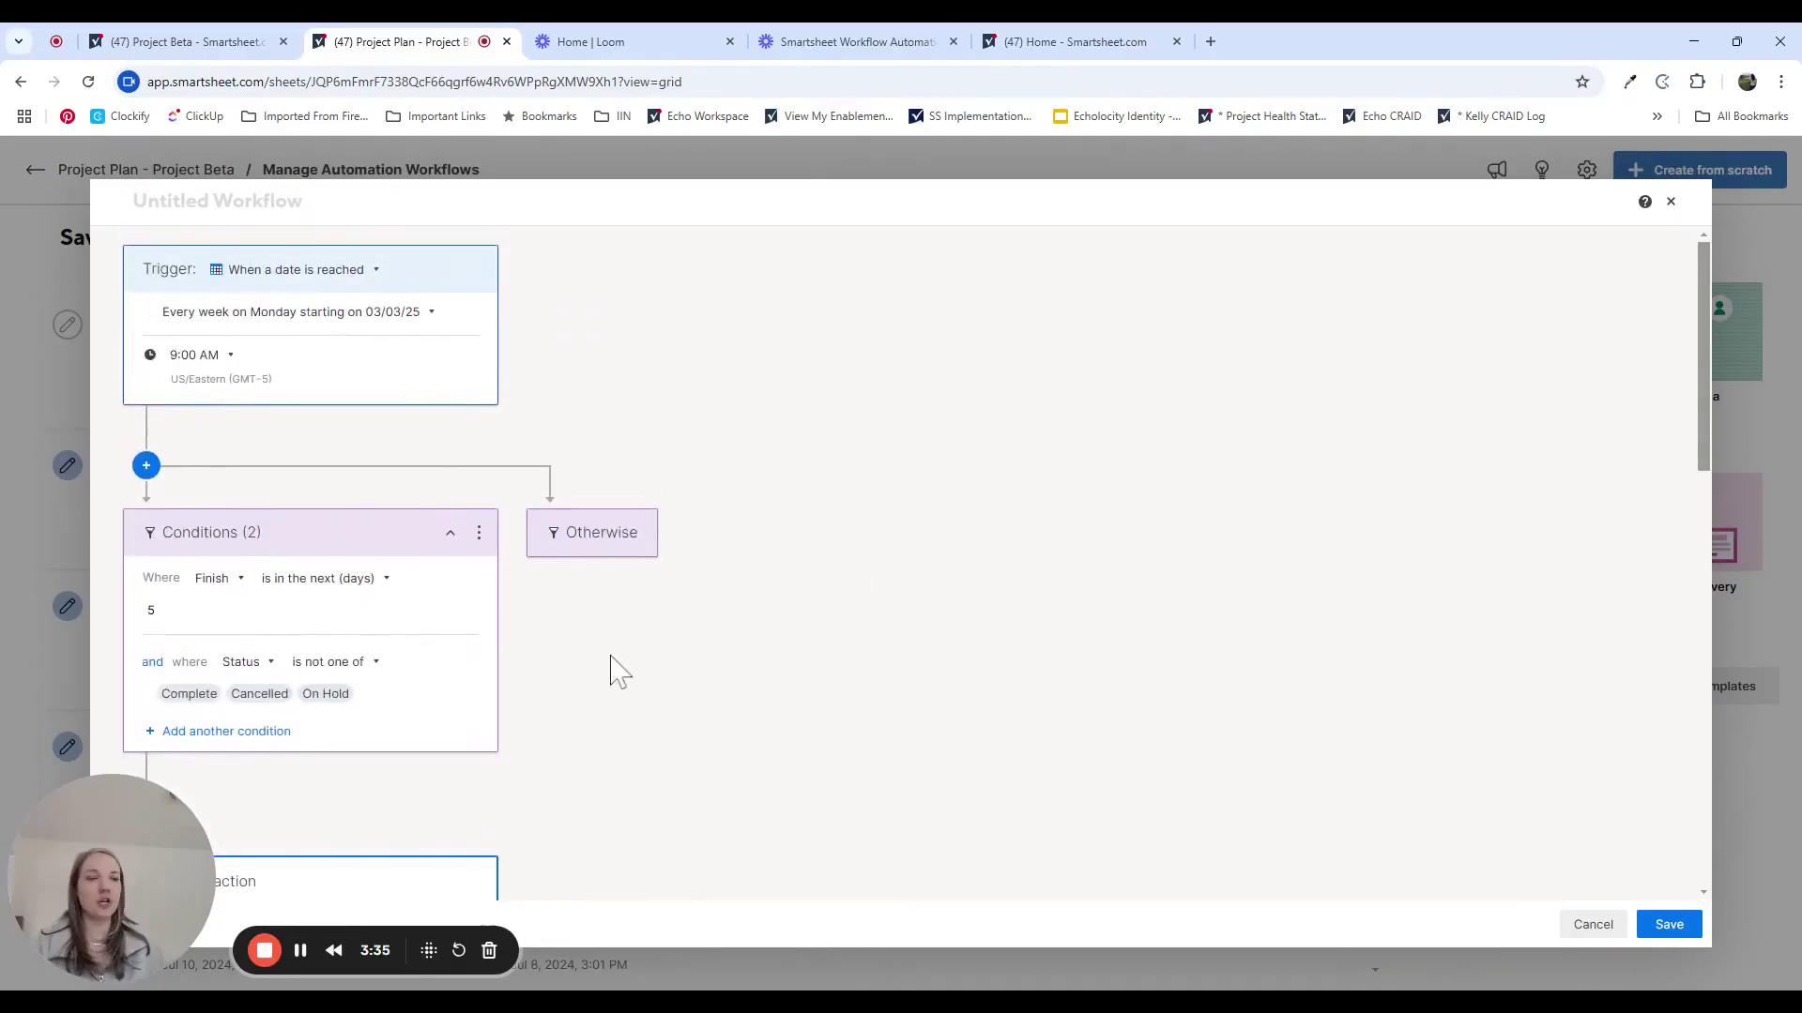
# Step: Scroll through the Select an action list to find Request an update
pyautogui.scroll(-6, 615, 672)
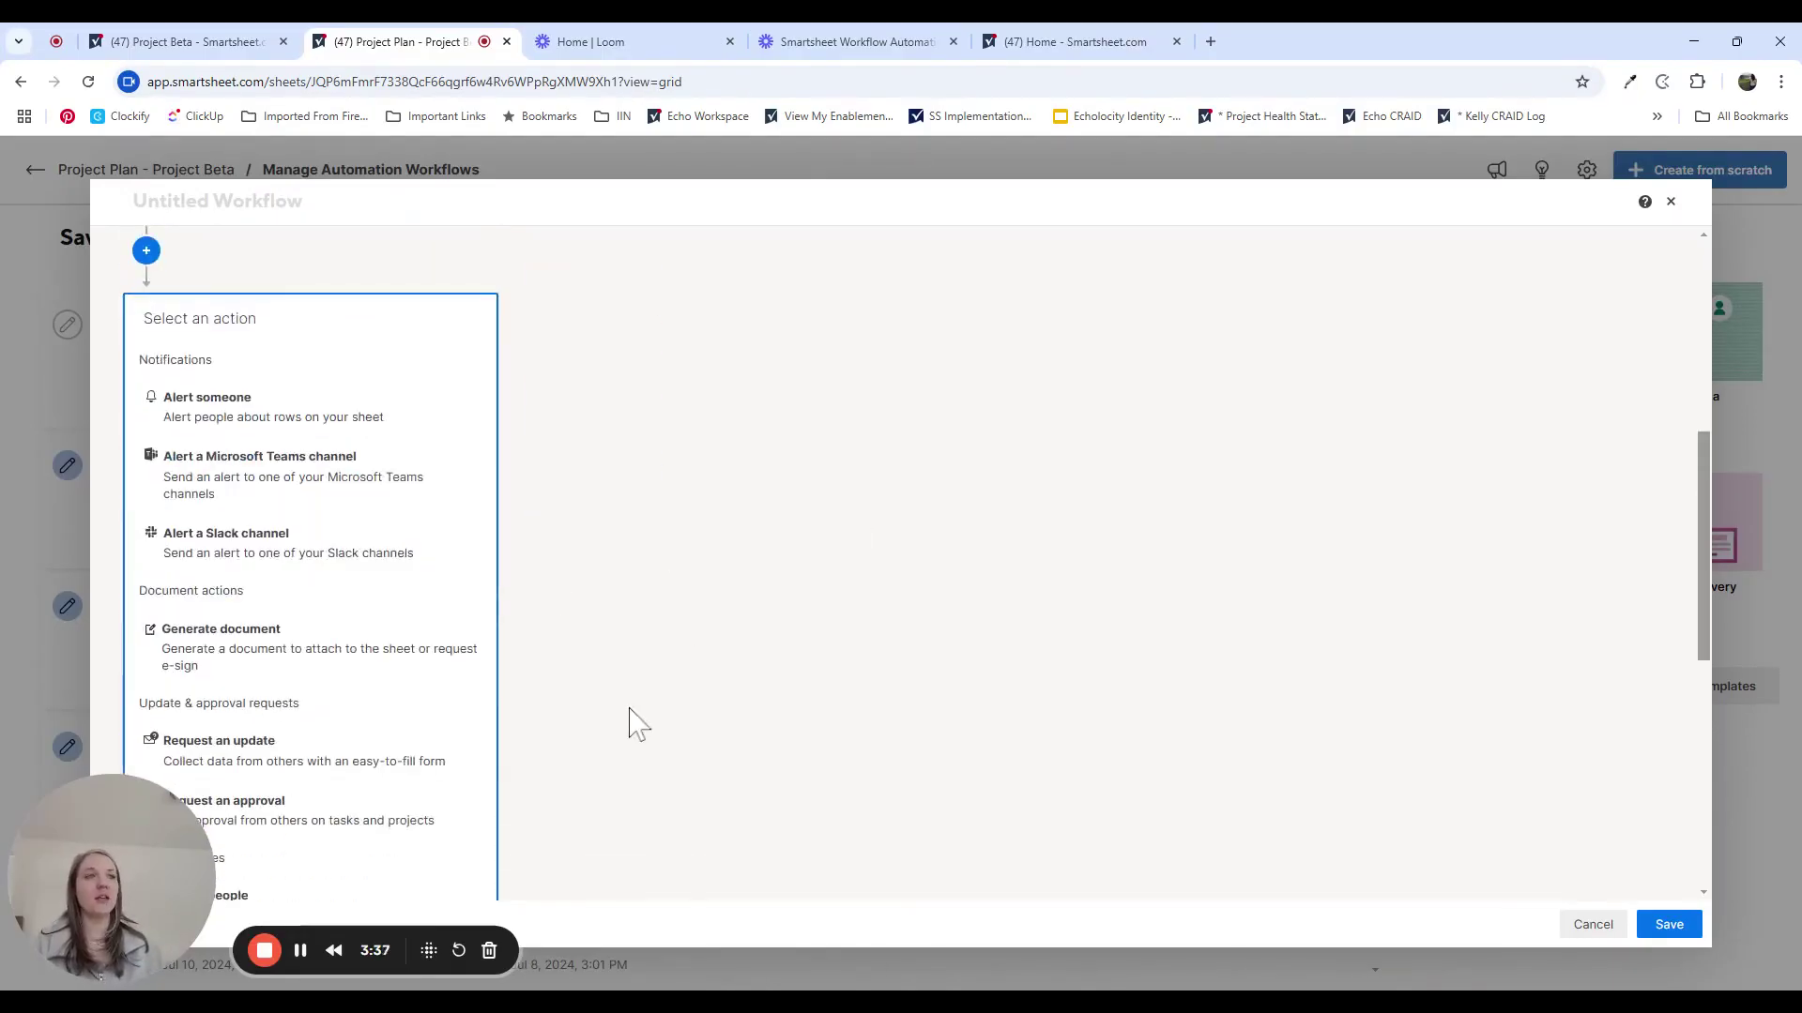
pyautogui.scroll(-7, 653, 596)
pyautogui.scroll(5, 296, 626)
pyautogui.scroll(5, 297, 626)
pyautogui.scroll(-2, 563, 582)
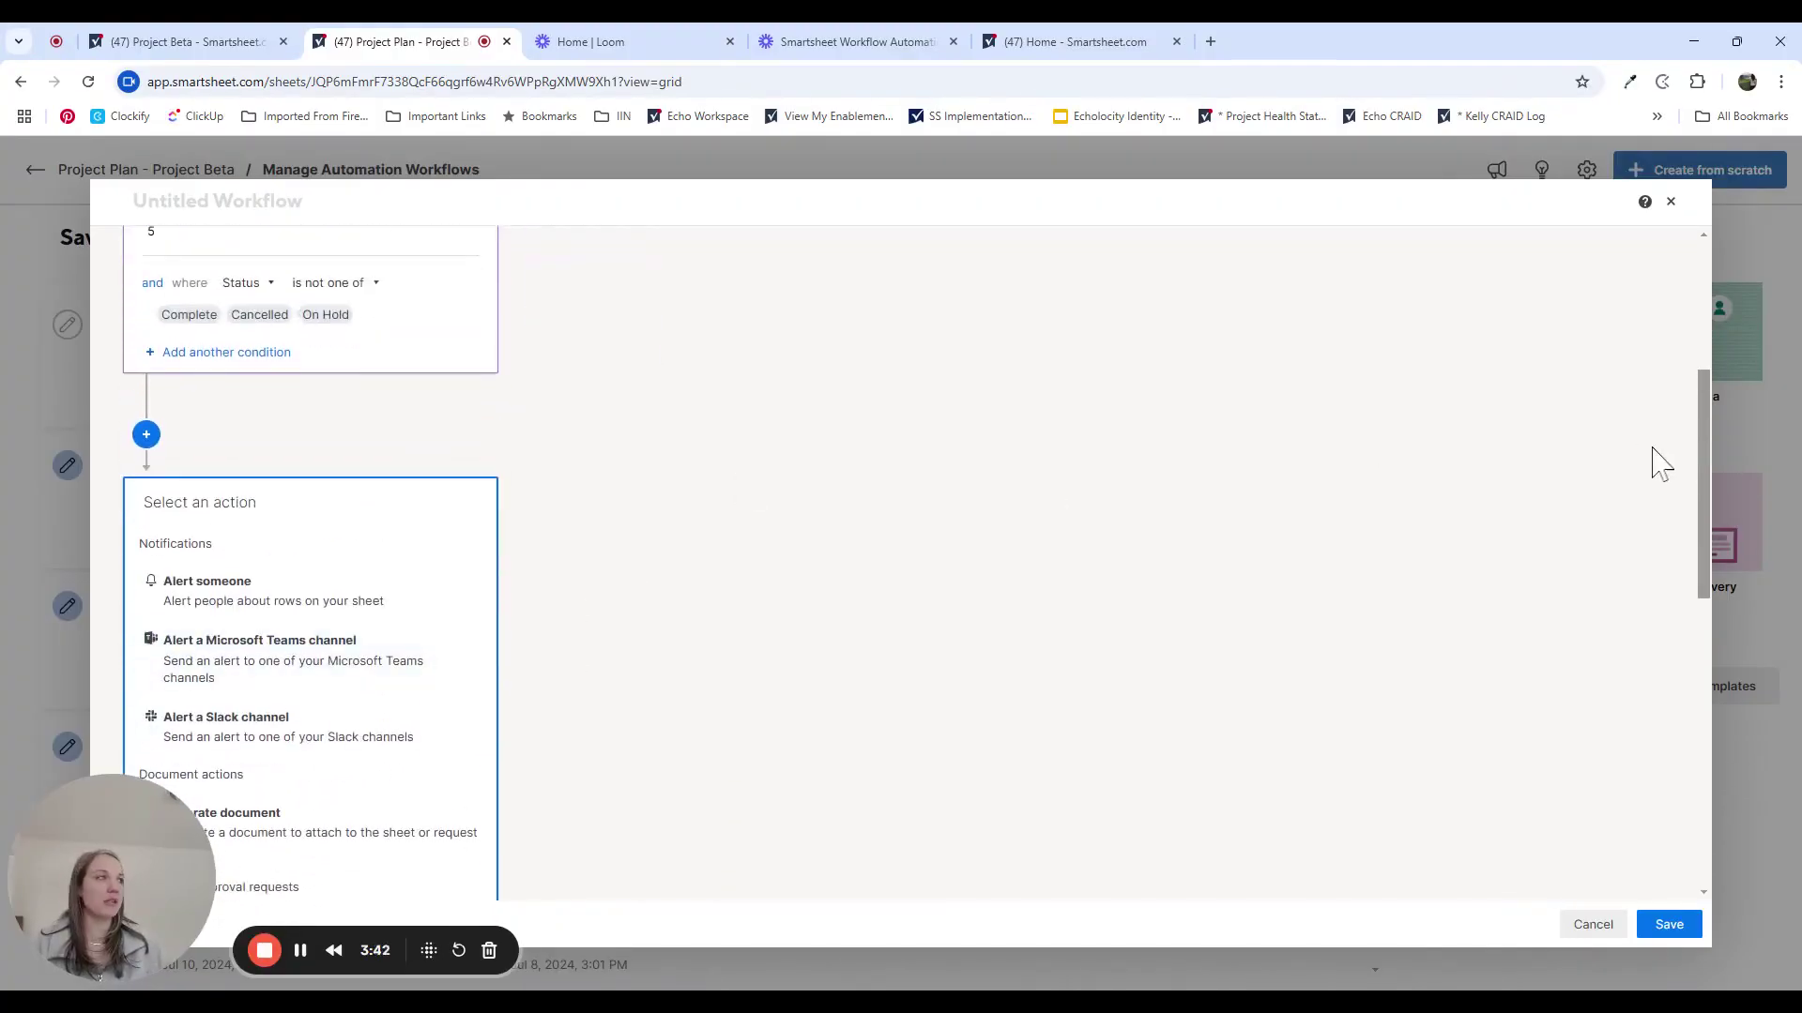
pyautogui.moveTo(1704, 447); pyautogui.dragTo(1662, 624)
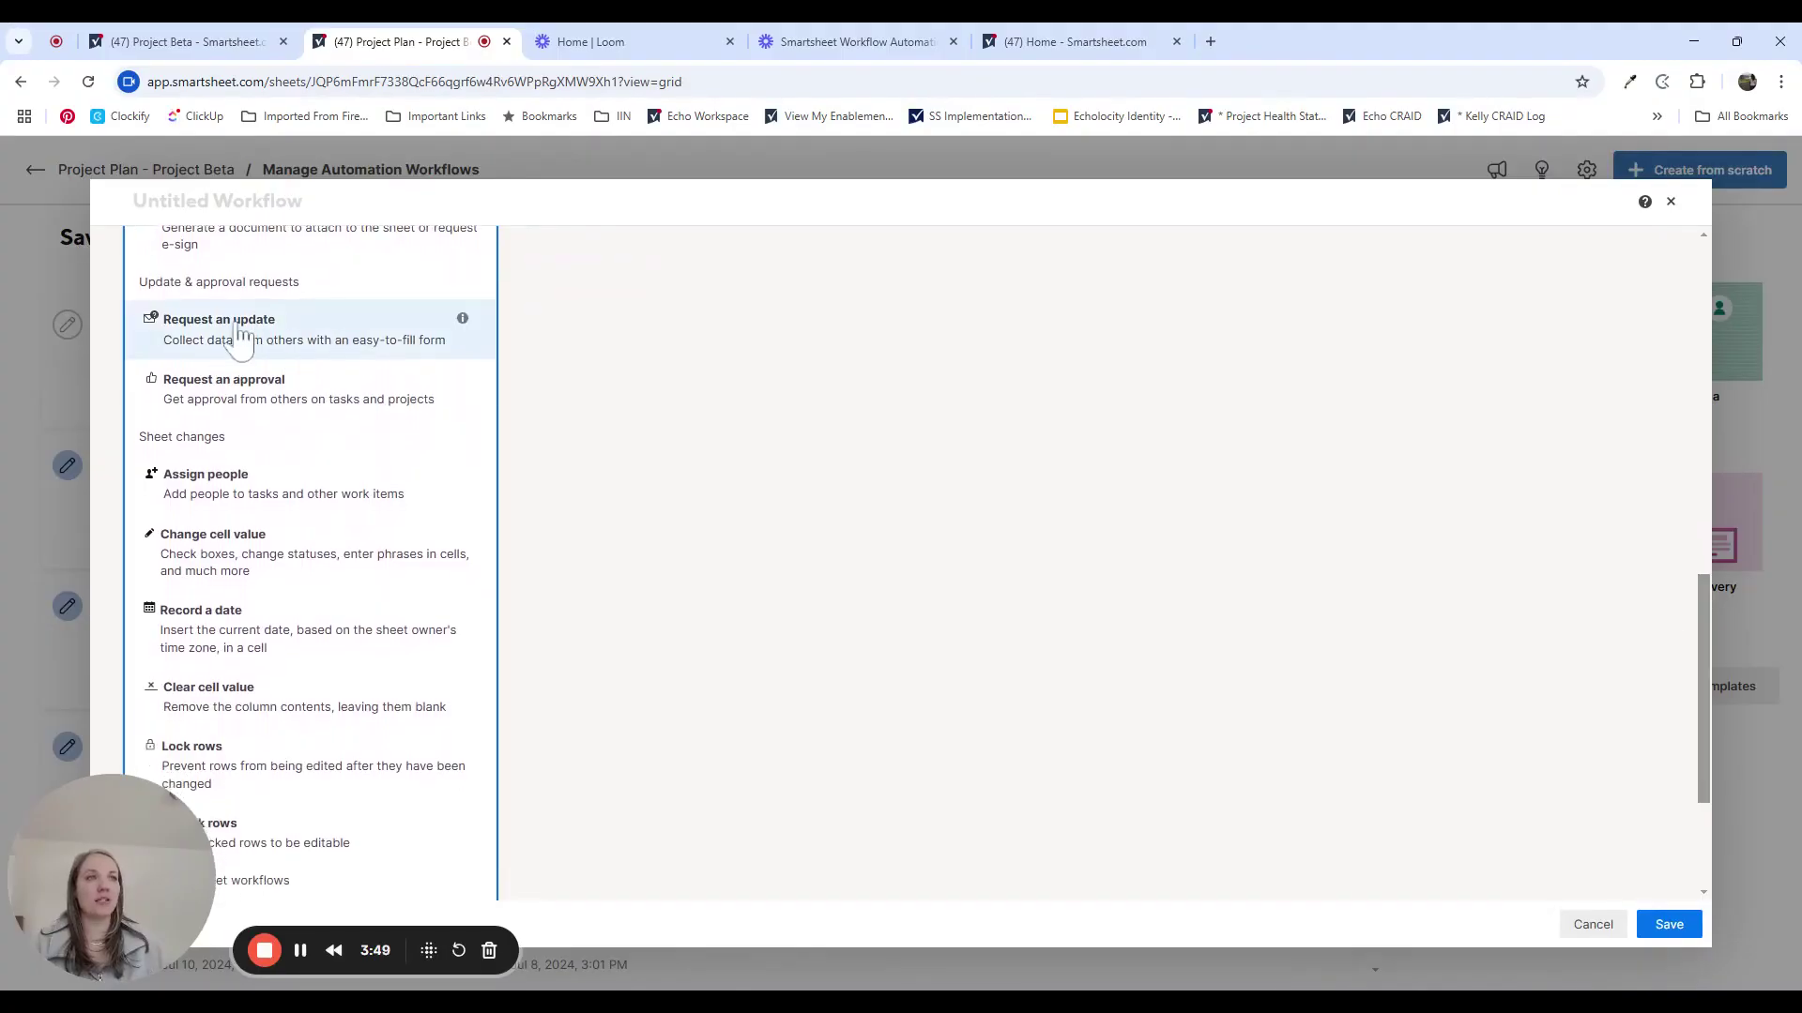
pyautogui.scroll(-2, 551, 405)
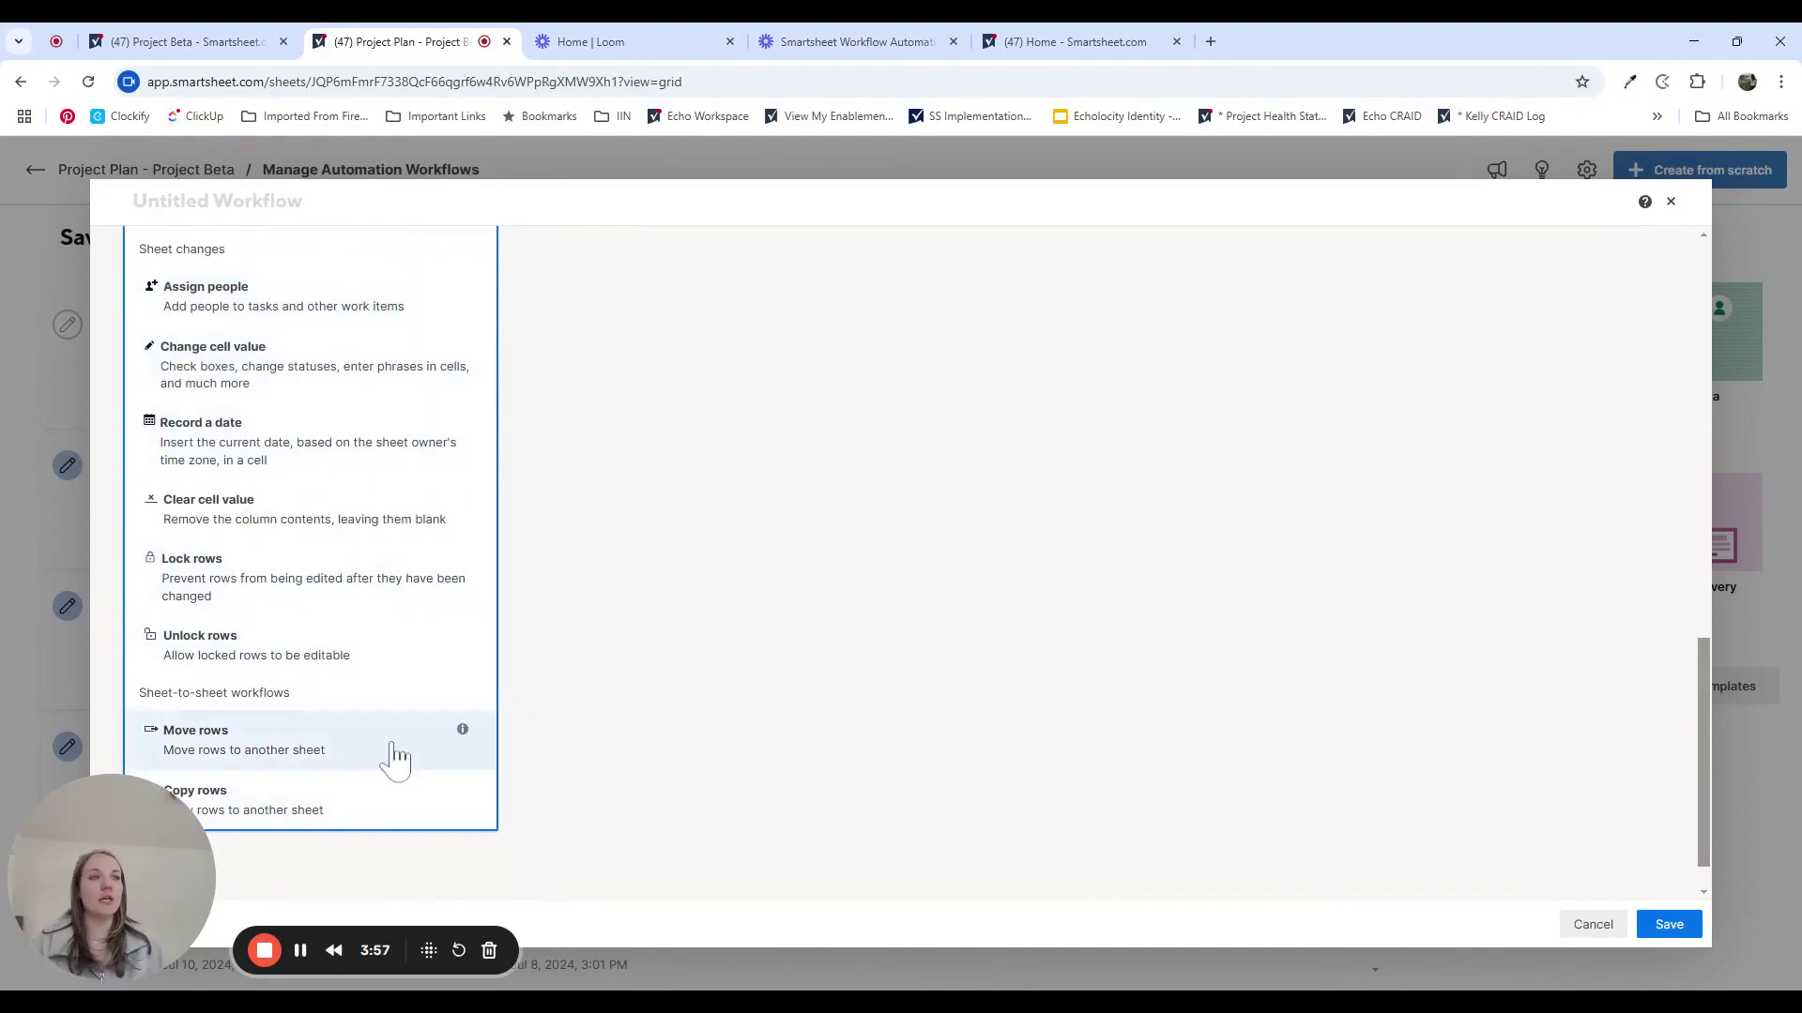
pyautogui.scroll(4, 395, 491)
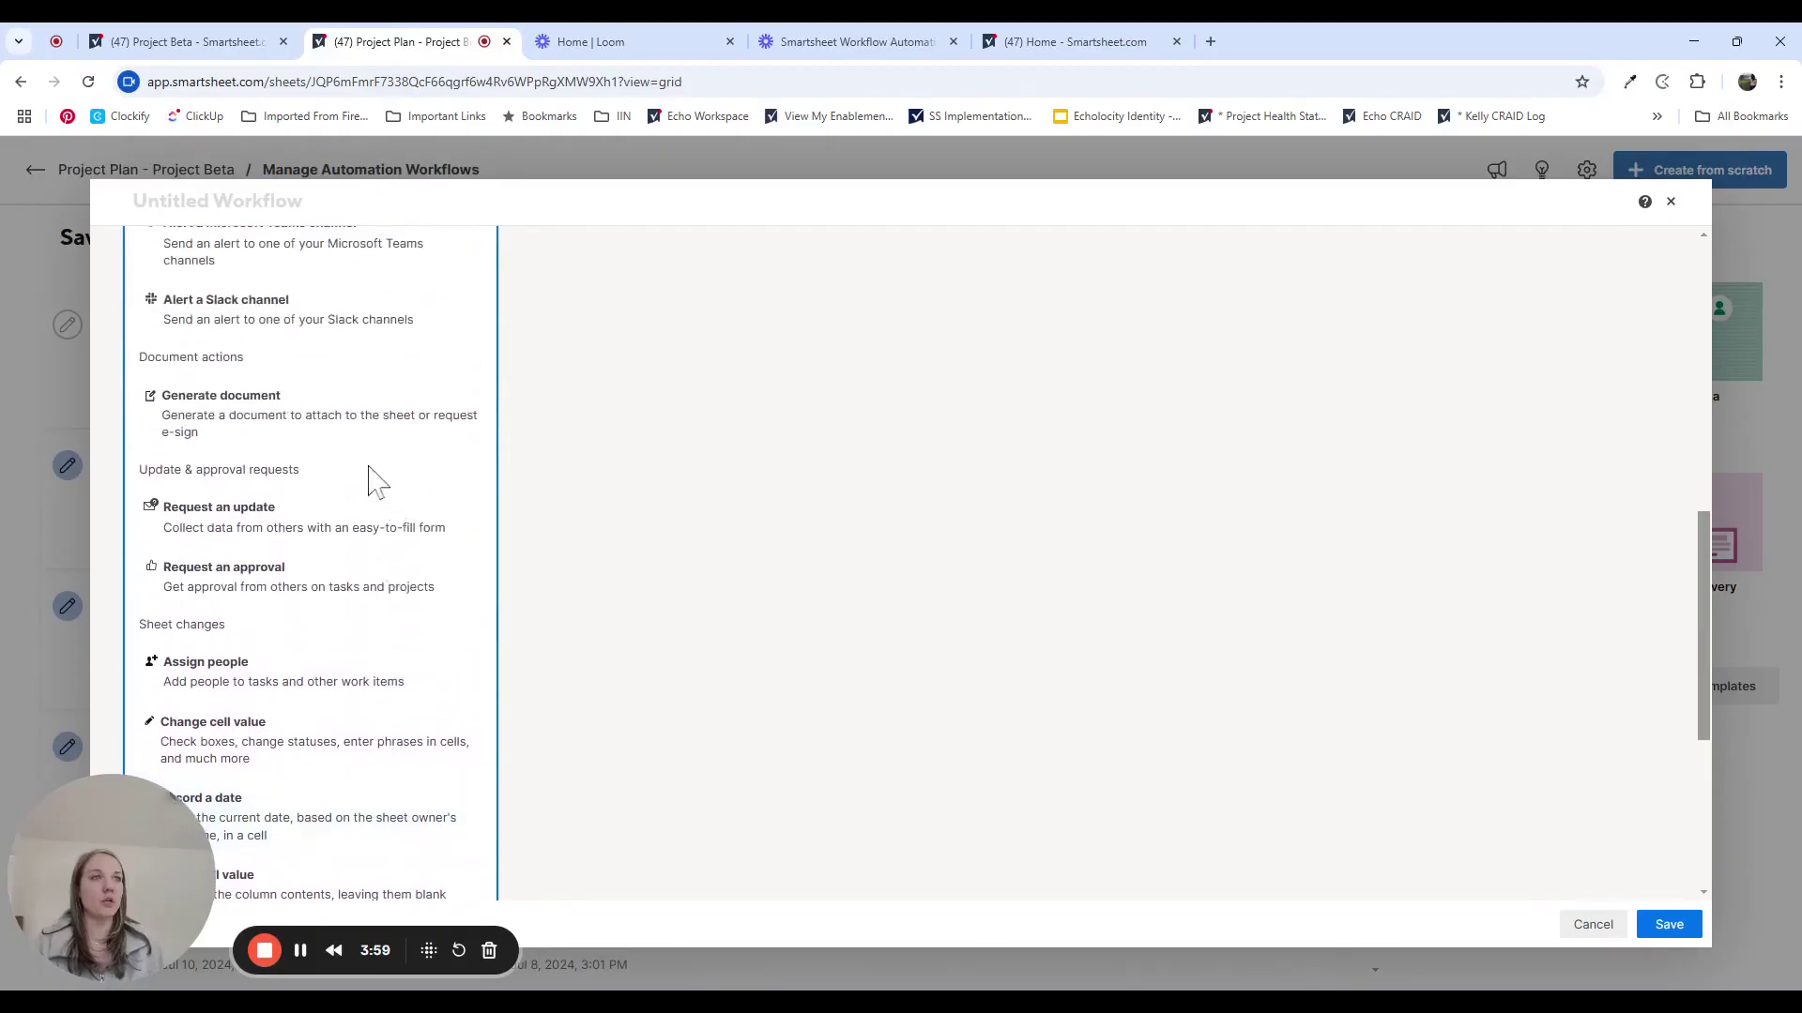
# Step: Add a Request an update action to the workflow
pyautogui.click(289, 522)
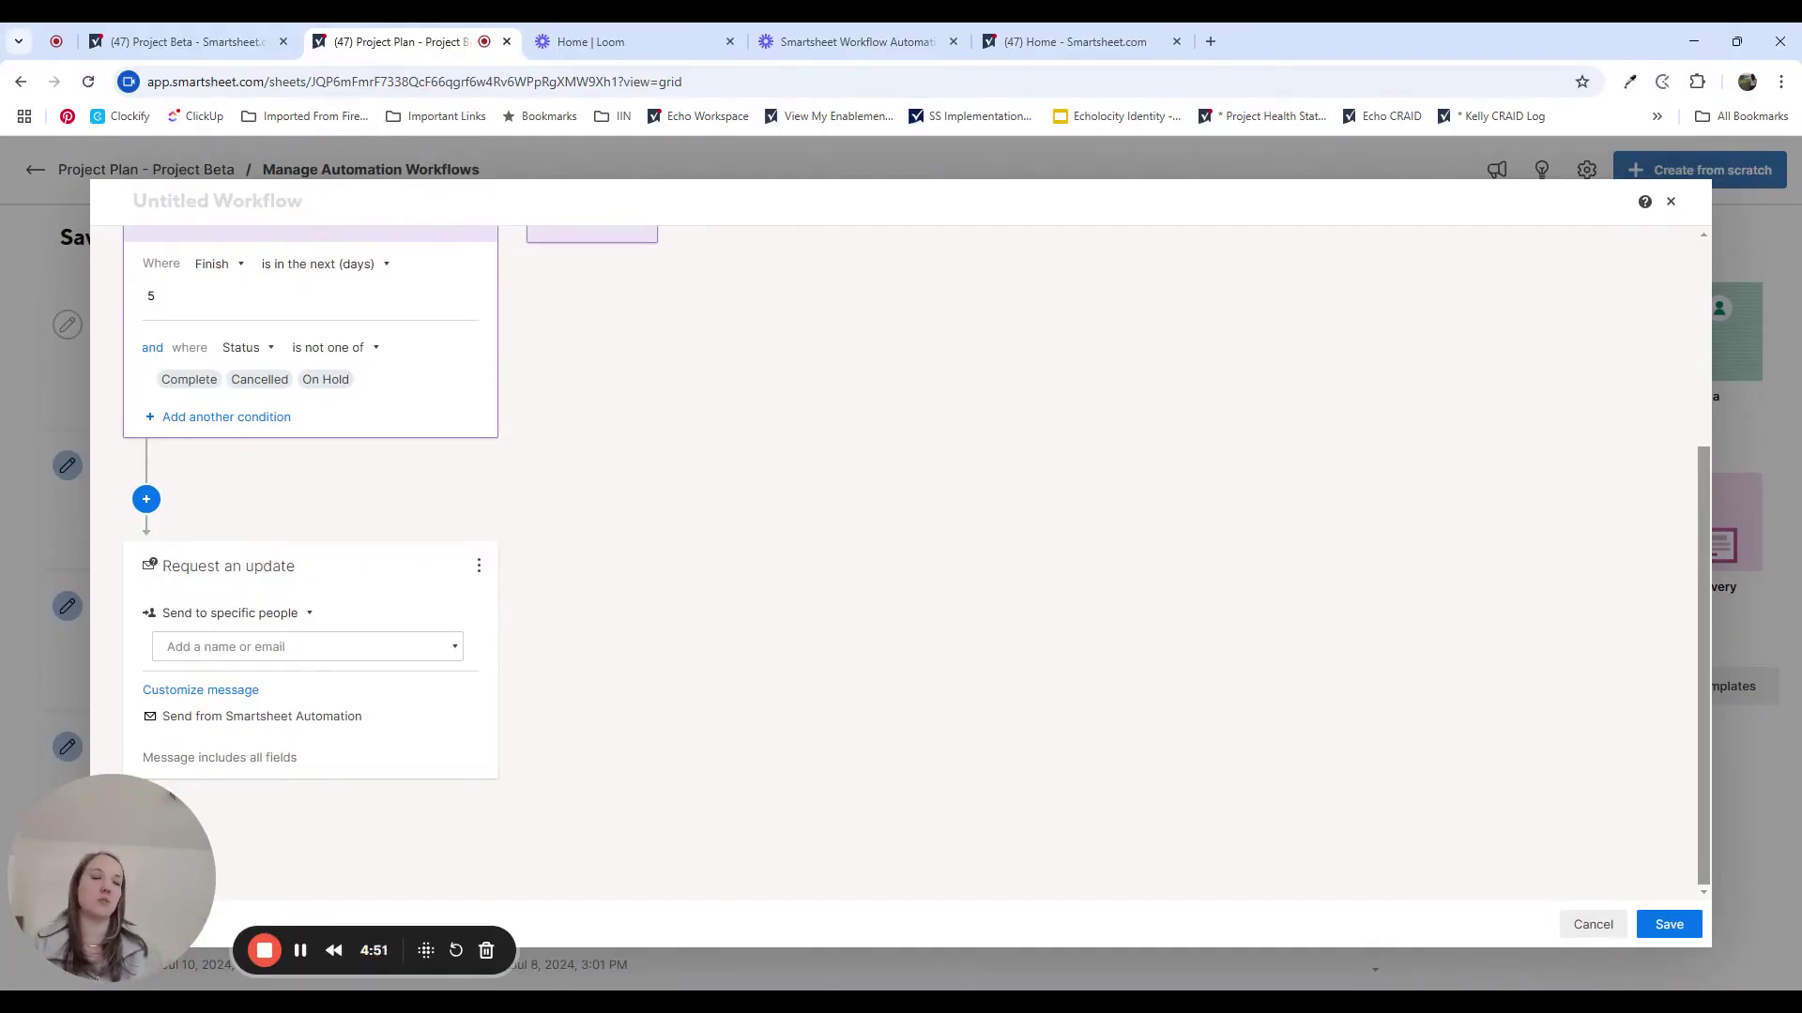
# Step: Send the update request to contacts in the Assigned To cell and expand Customize message
pyautogui.click(252, 615)
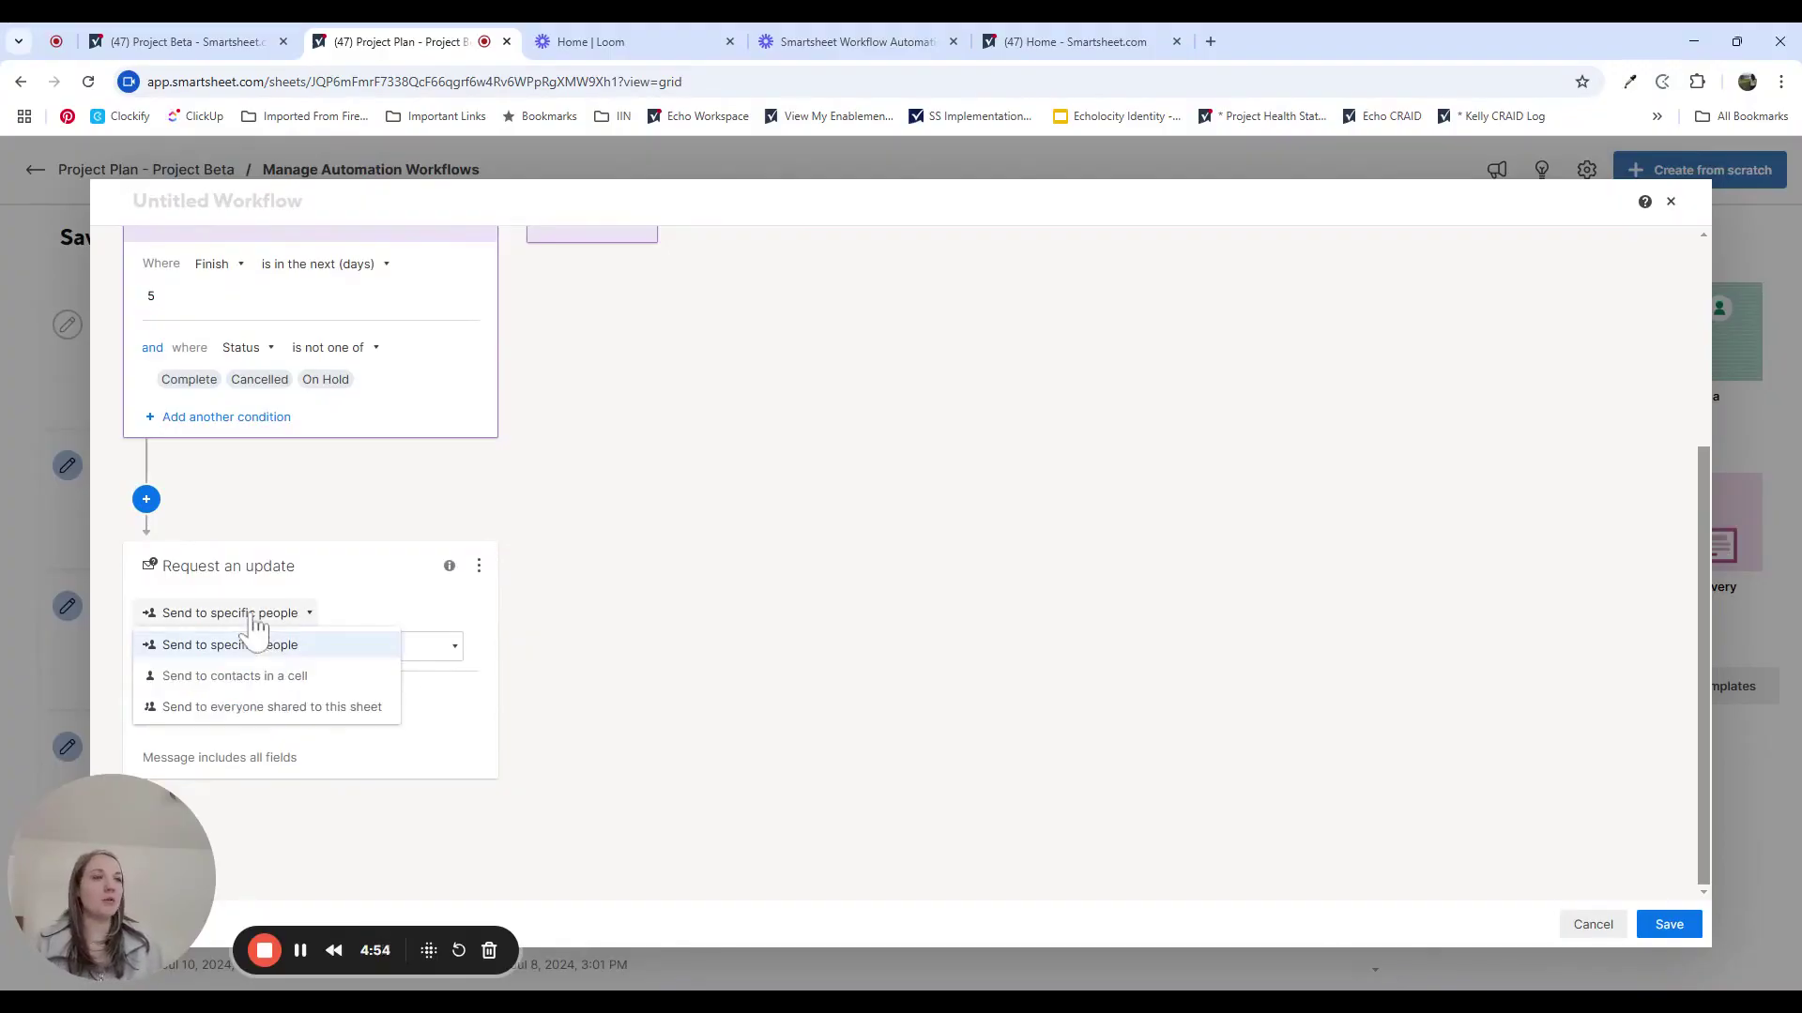
pyautogui.click(235, 676)
pyautogui.click(314, 646)
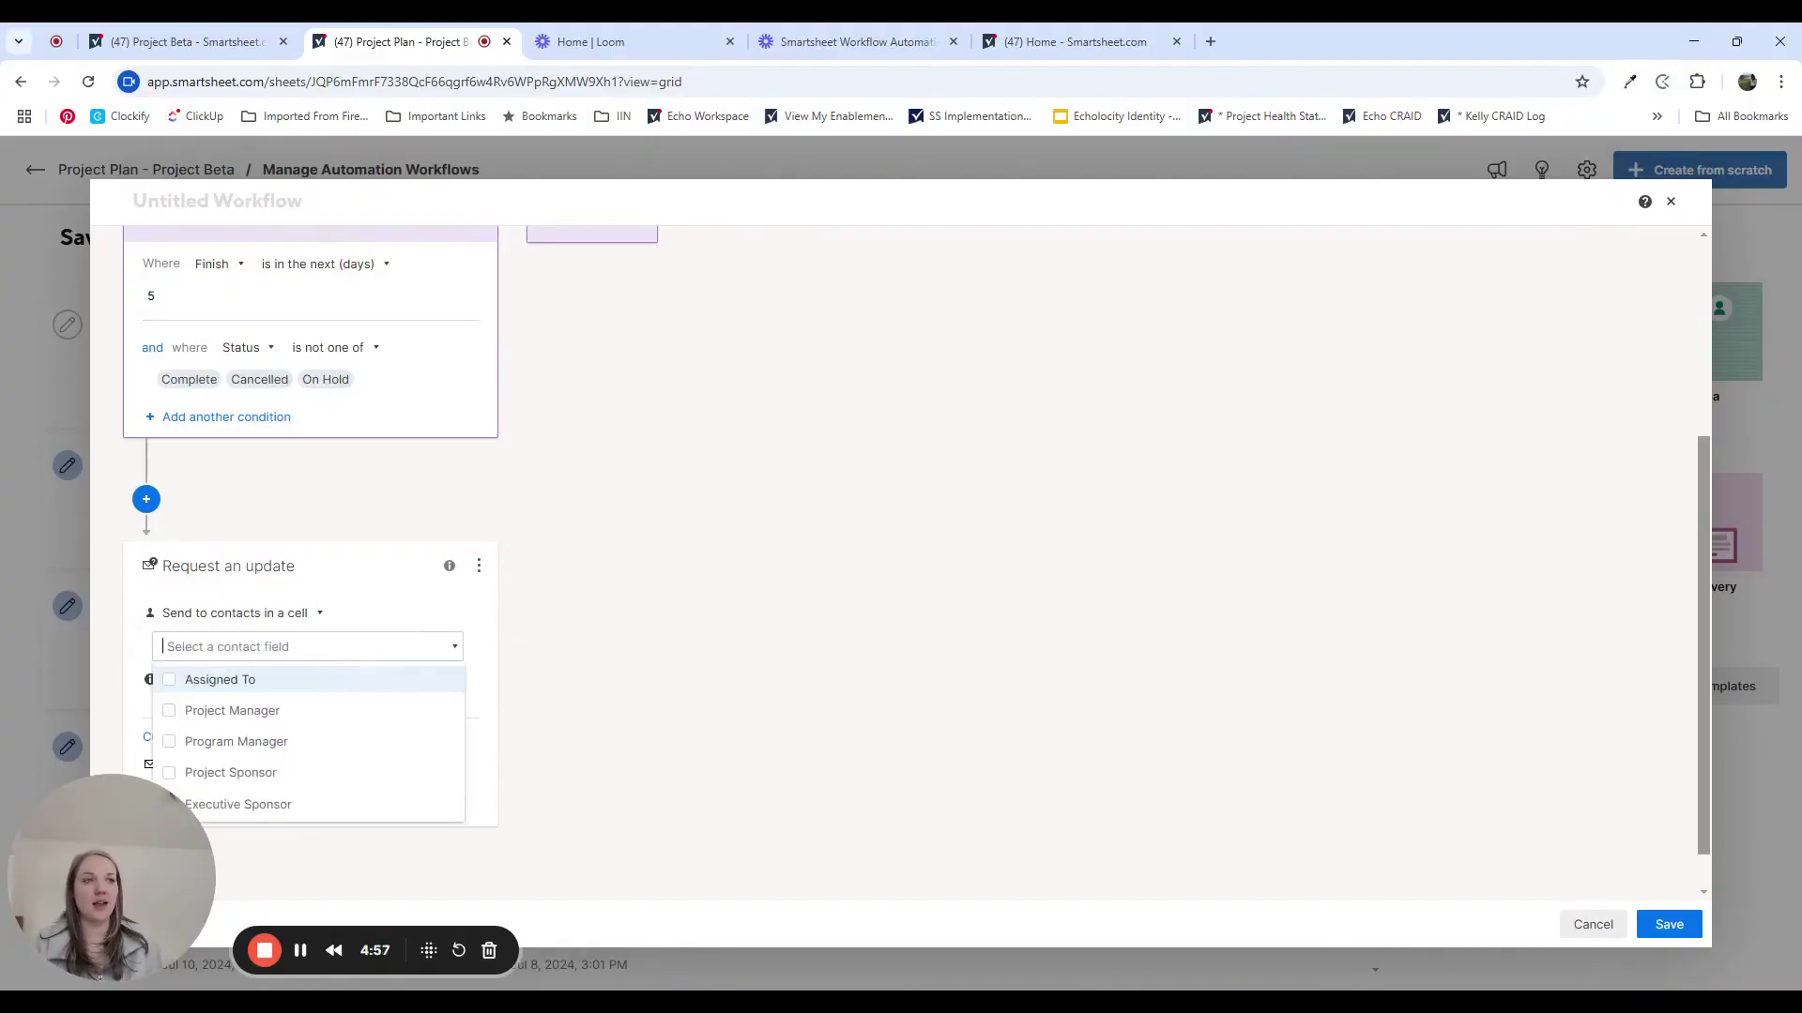
pyautogui.click(234, 679)
pyautogui.click(793, 668)
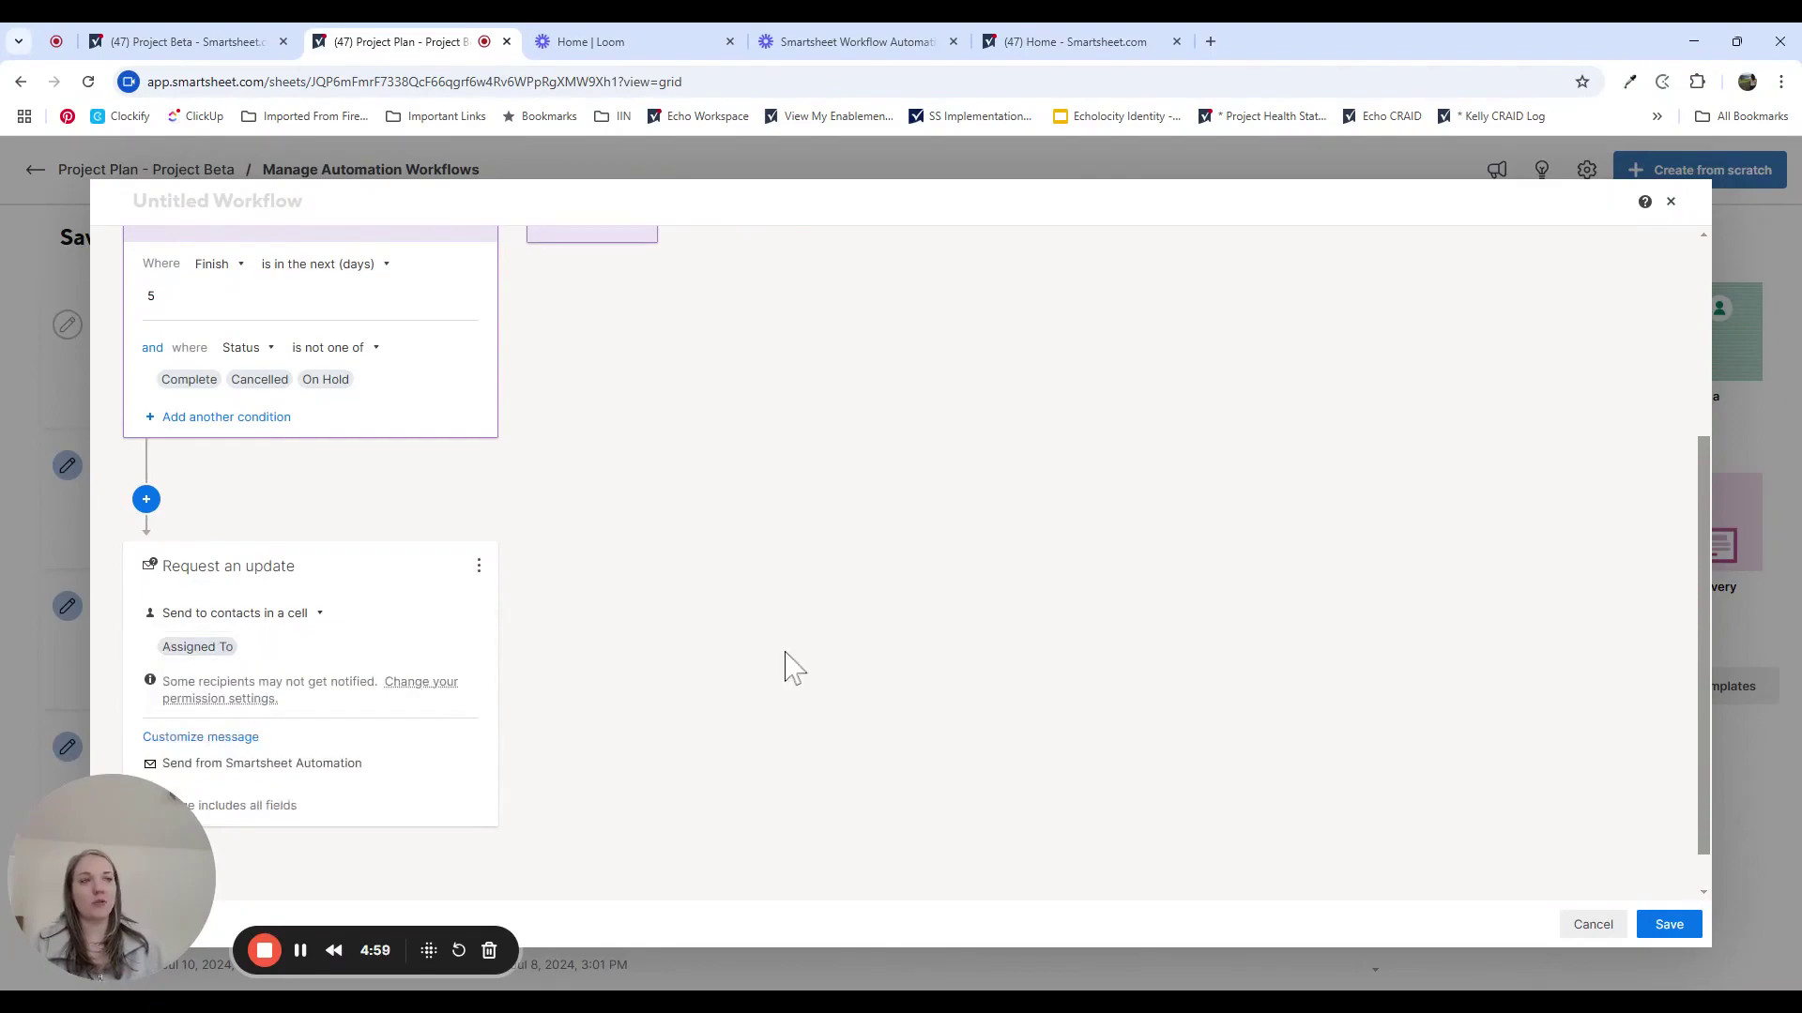
pyautogui.click(200, 737)
pyautogui.scroll(-3, 692, 688)
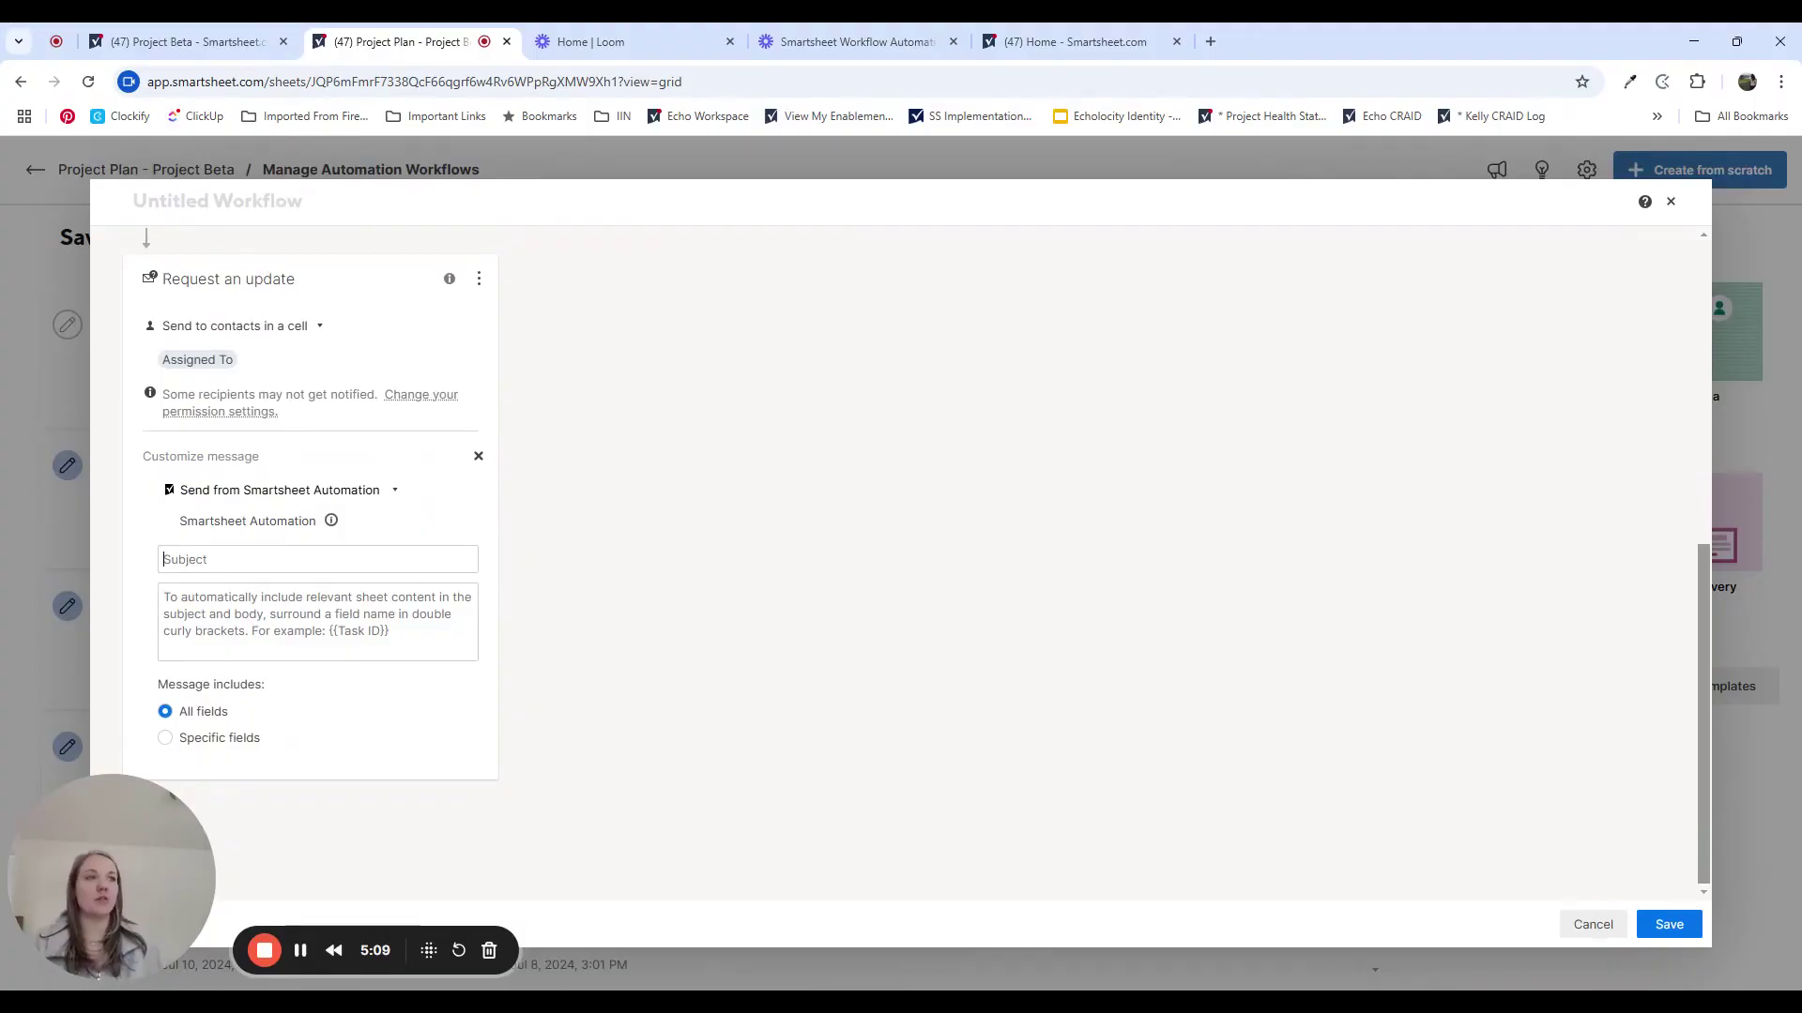
# Step: Set subject 'Request Update: Tasks Due This Week' and message 'Please update your tasks due for this week.'
pyautogui.click(317, 560)
pyautogui.write('Request Update: Tasks Du')
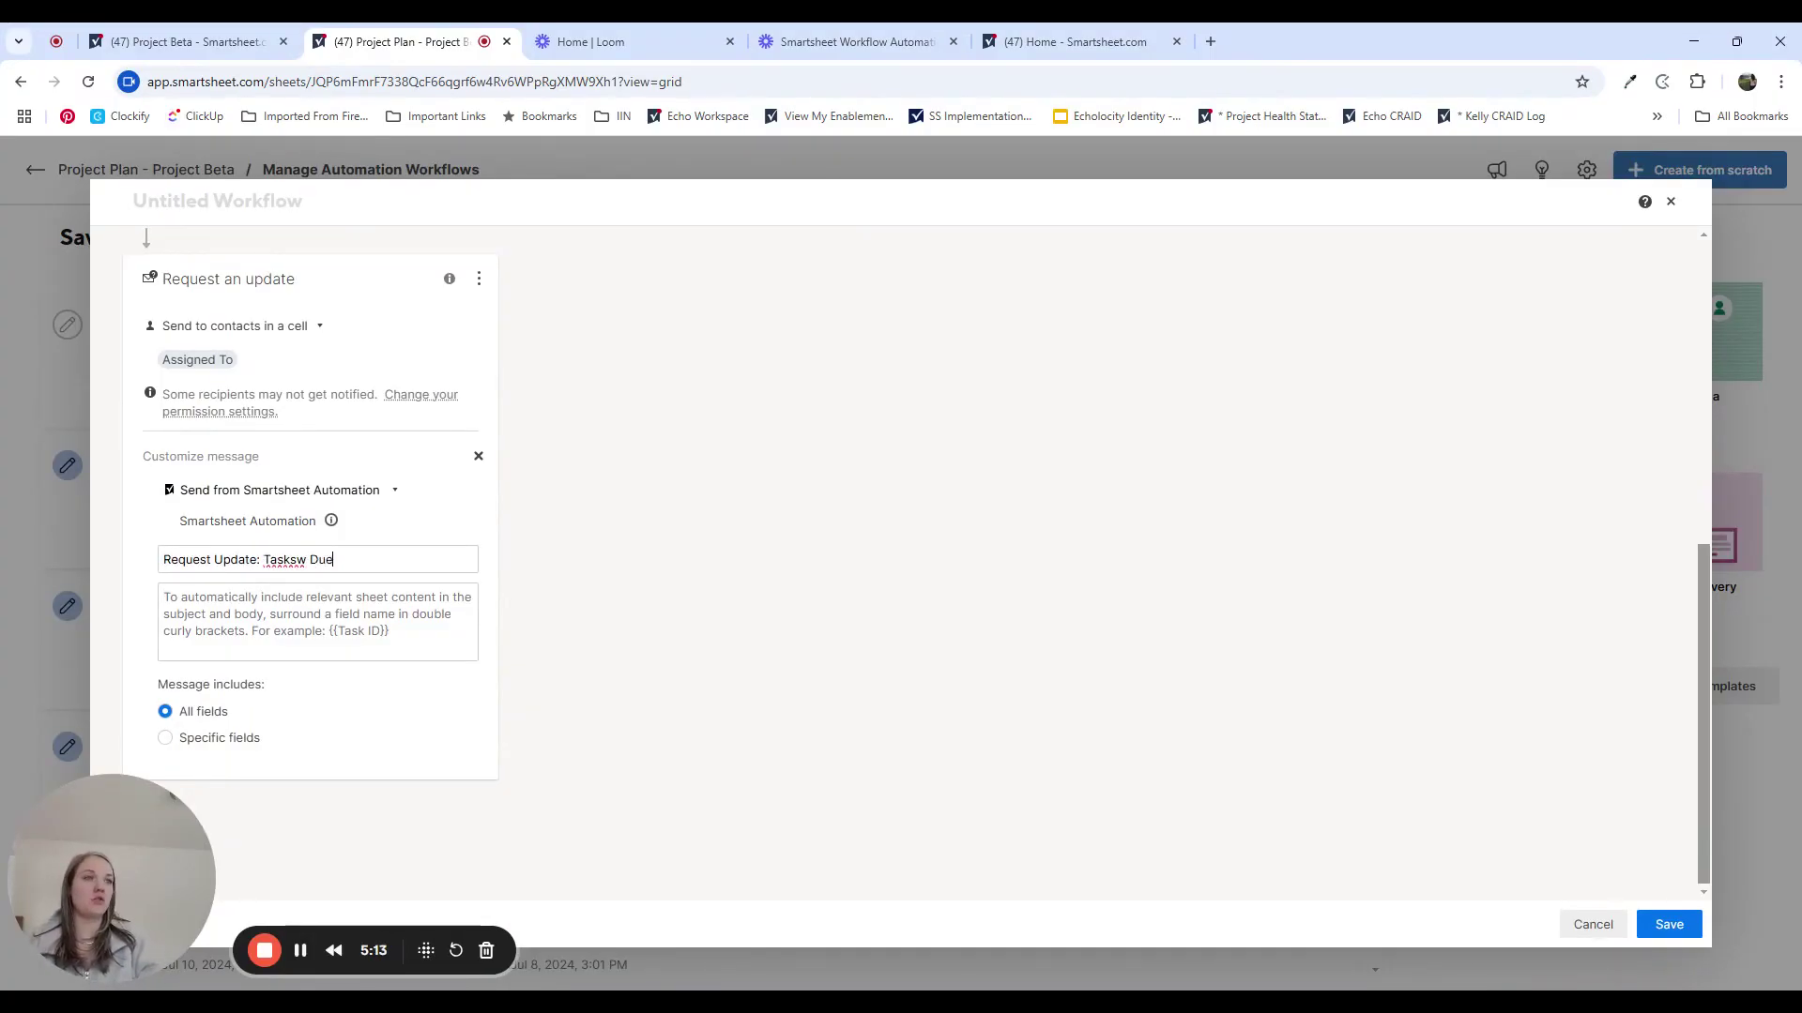
pyautogui.write('e This Week')
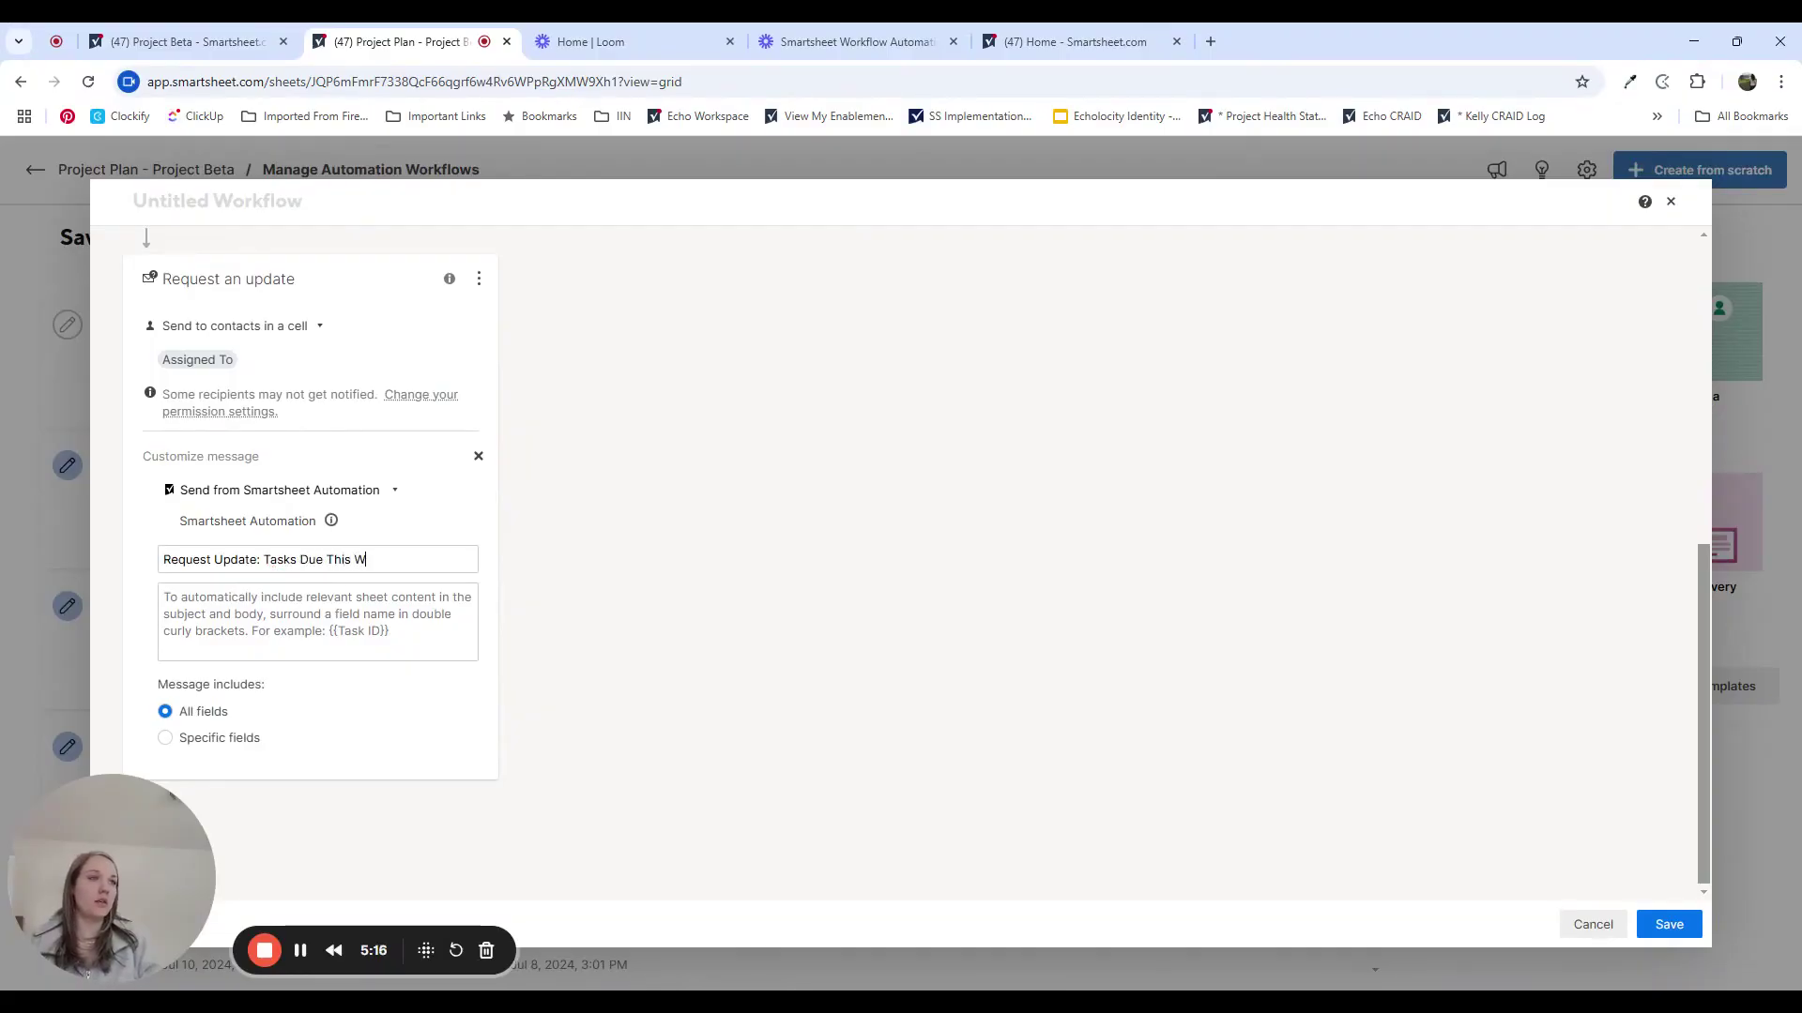
pyautogui.click(164, 597)
pyautogui.write('Please update your tasks due for')
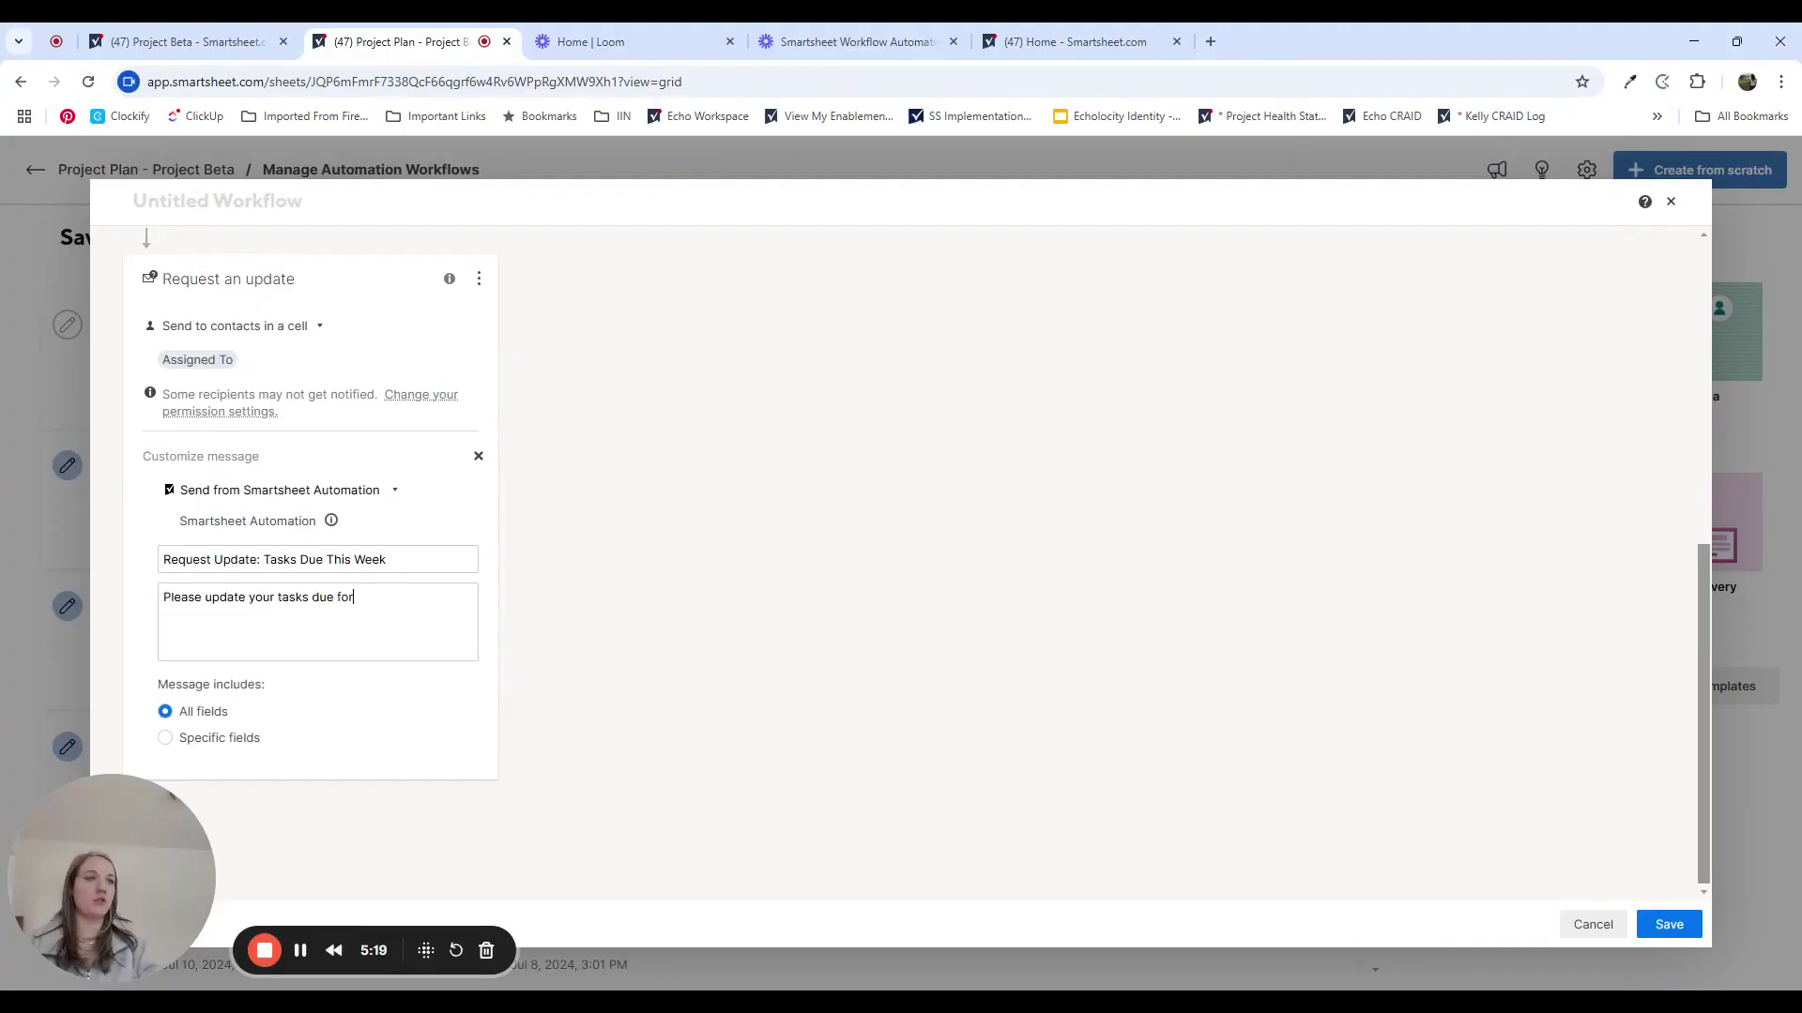
pyautogui.write(' this week.')
# Step: Include only Task Name, Status, Start, Finish, A comment and % Complete in the request
pyautogui.click(219, 738)
pyautogui.click(450, 751)
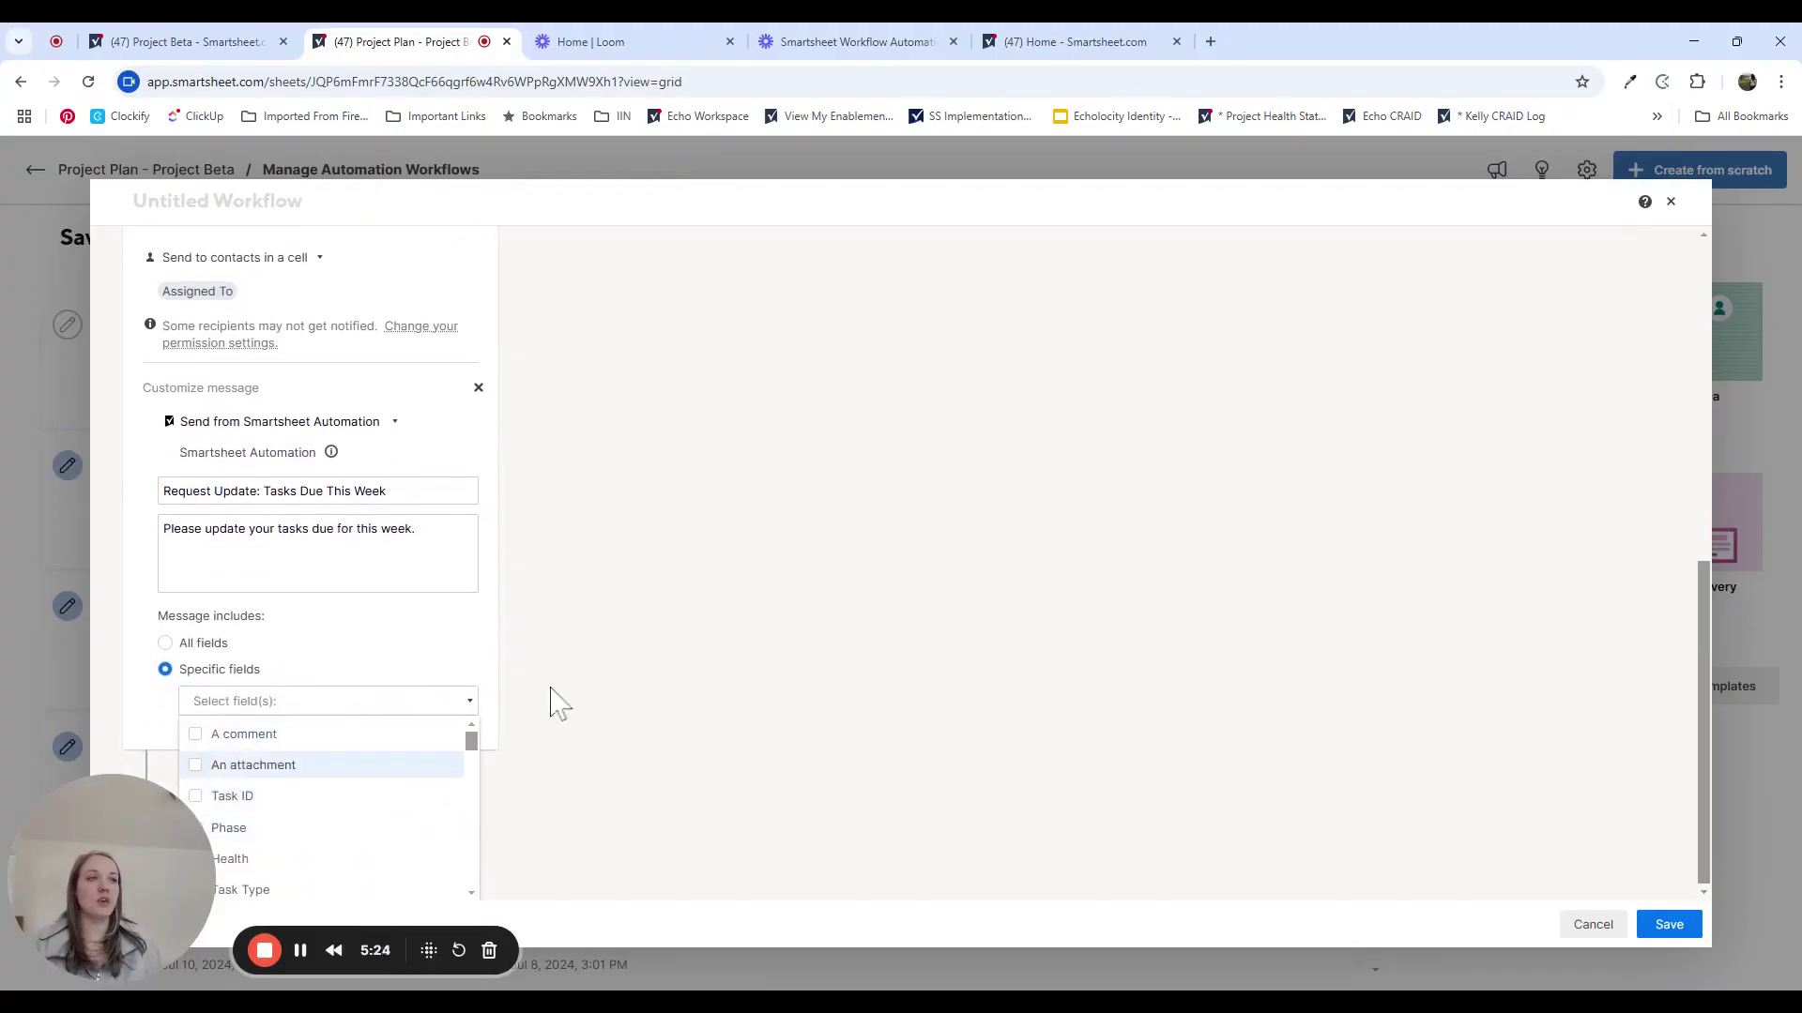
pyautogui.scroll(-2, 442, 808)
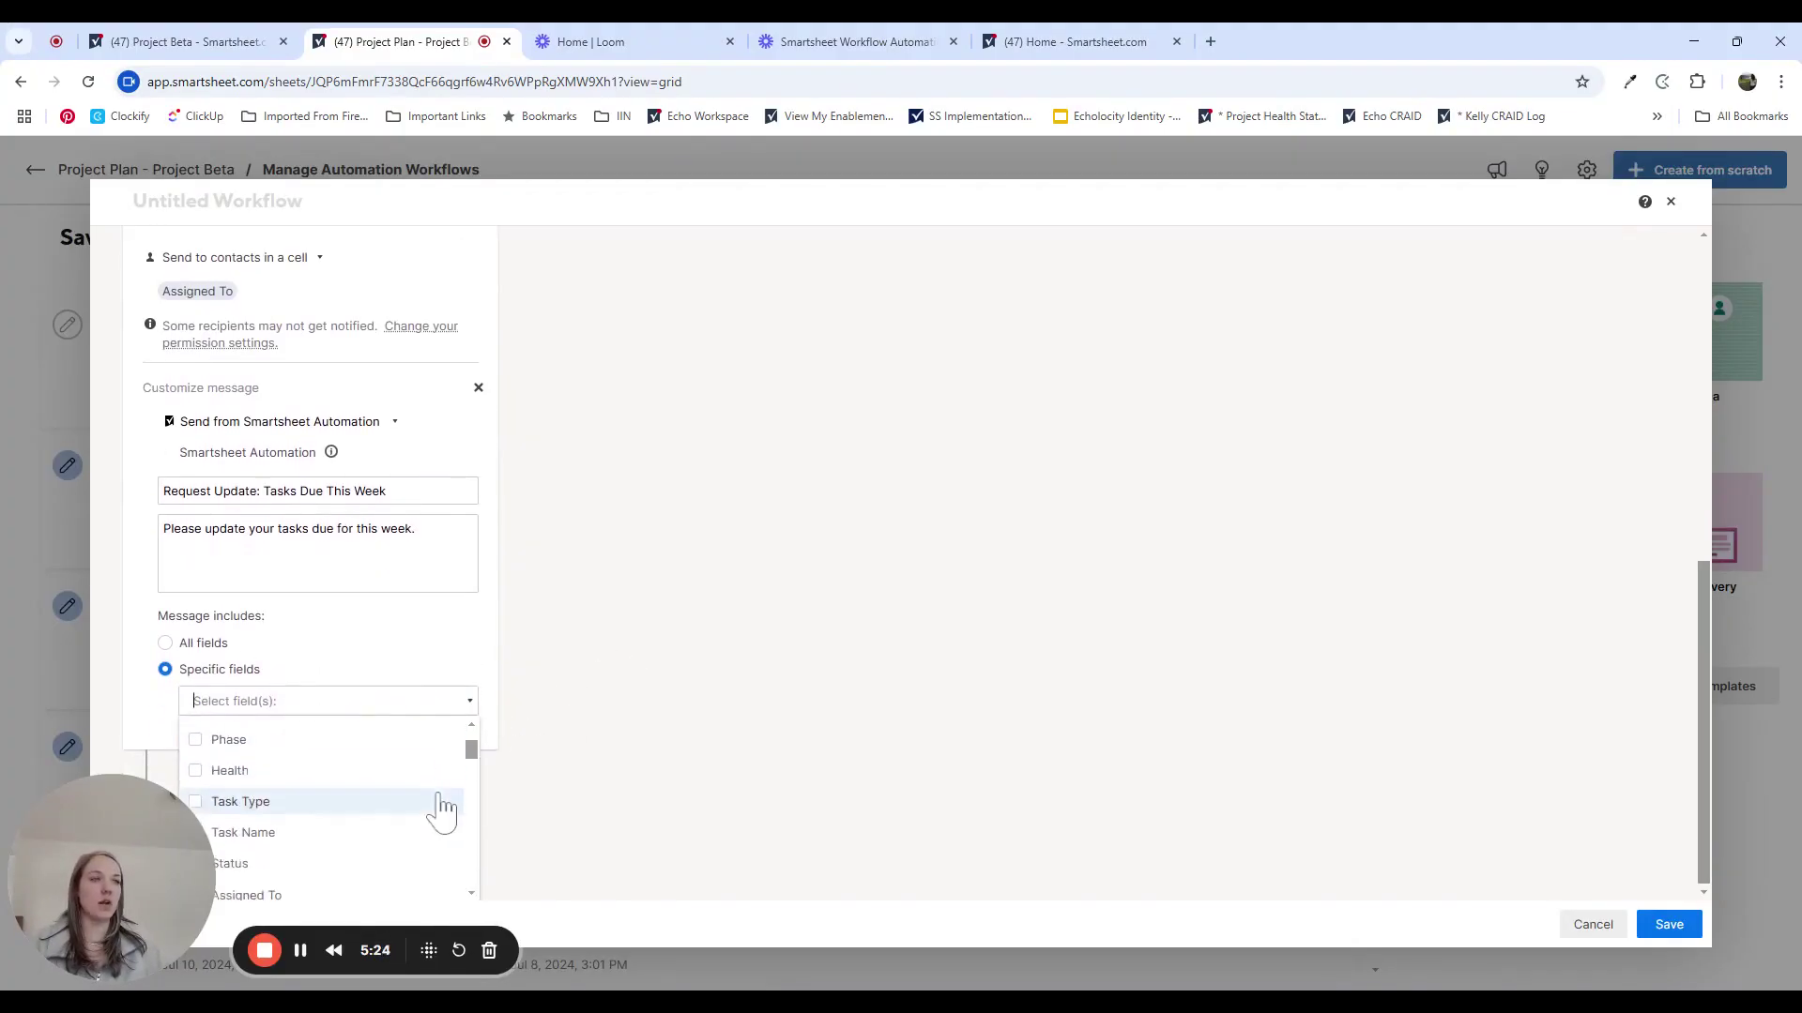
pyautogui.click(266, 829)
pyautogui.click(274, 858)
pyautogui.scroll(-2, 372, 844)
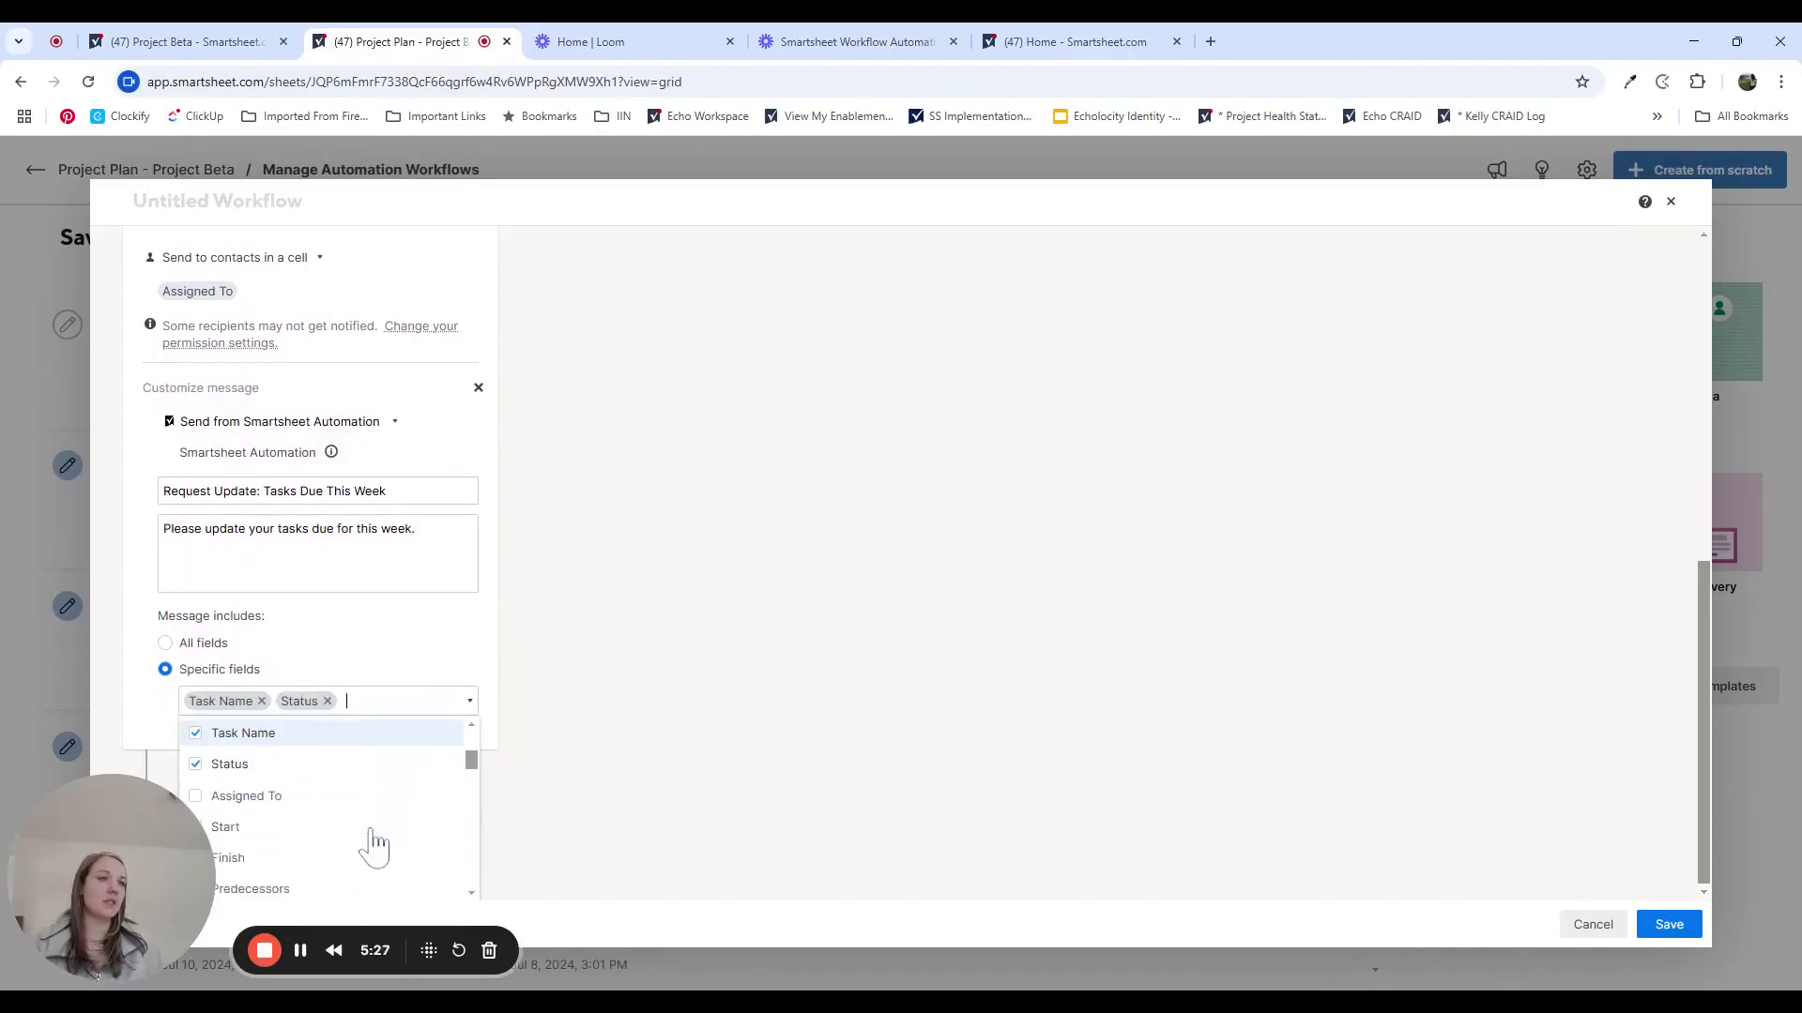
pyautogui.click(287, 825)
pyautogui.click(233, 856)
pyautogui.scroll(-1, 382, 844)
pyautogui.scroll(5, 350, 832)
pyautogui.click(311, 760)
pyautogui.scroll(-5, 338, 816)
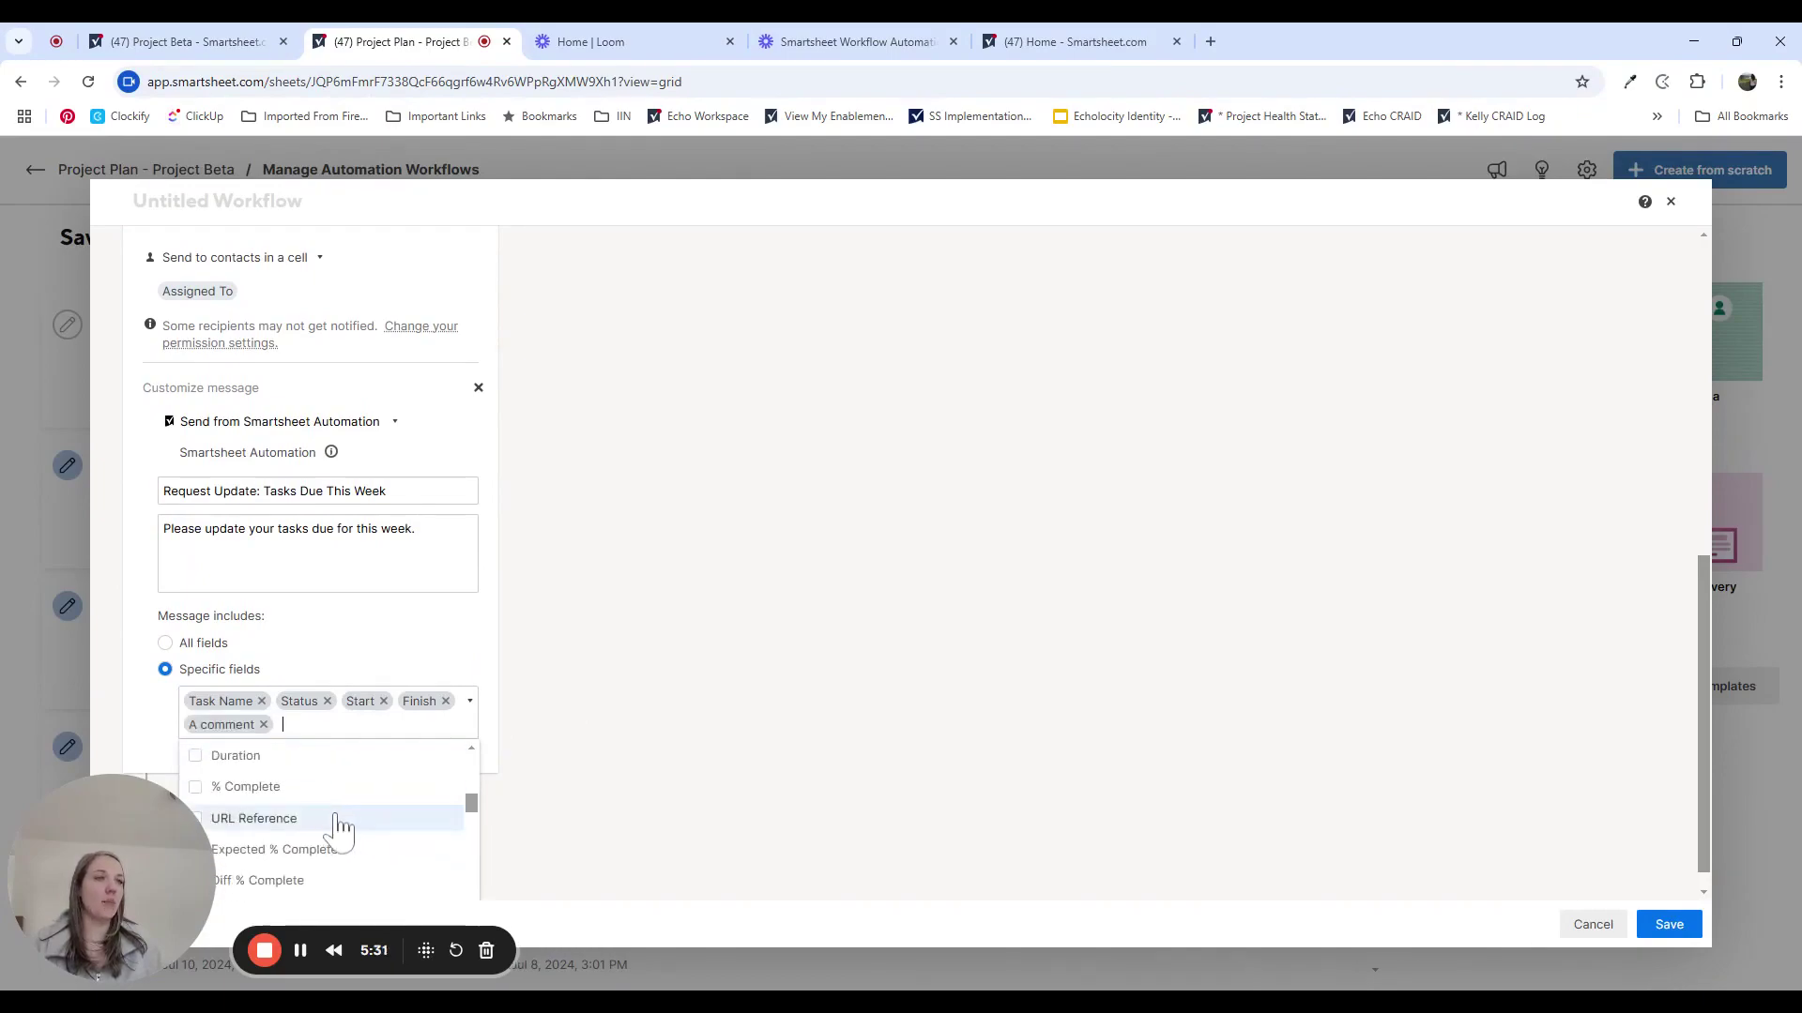
pyautogui.click(253, 788)
pyautogui.click(741, 779)
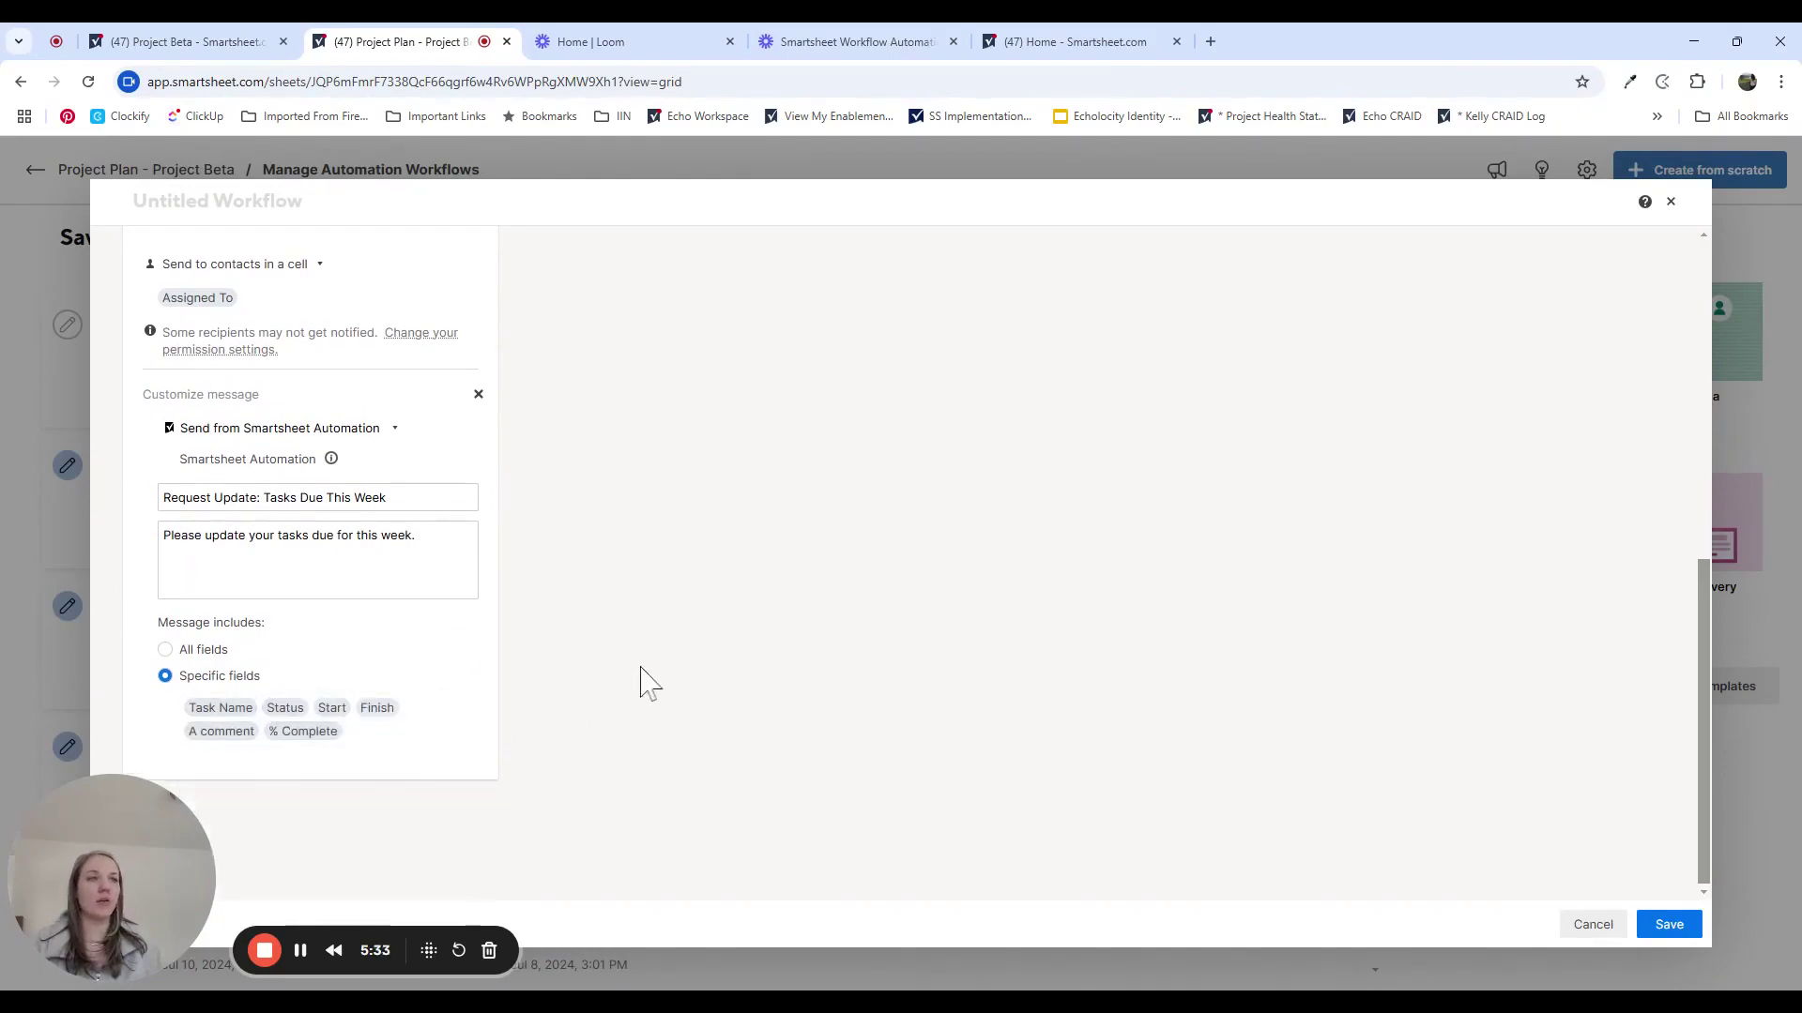
pyautogui.scroll(6, 634, 704)
pyautogui.scroll(1, 634, 706)
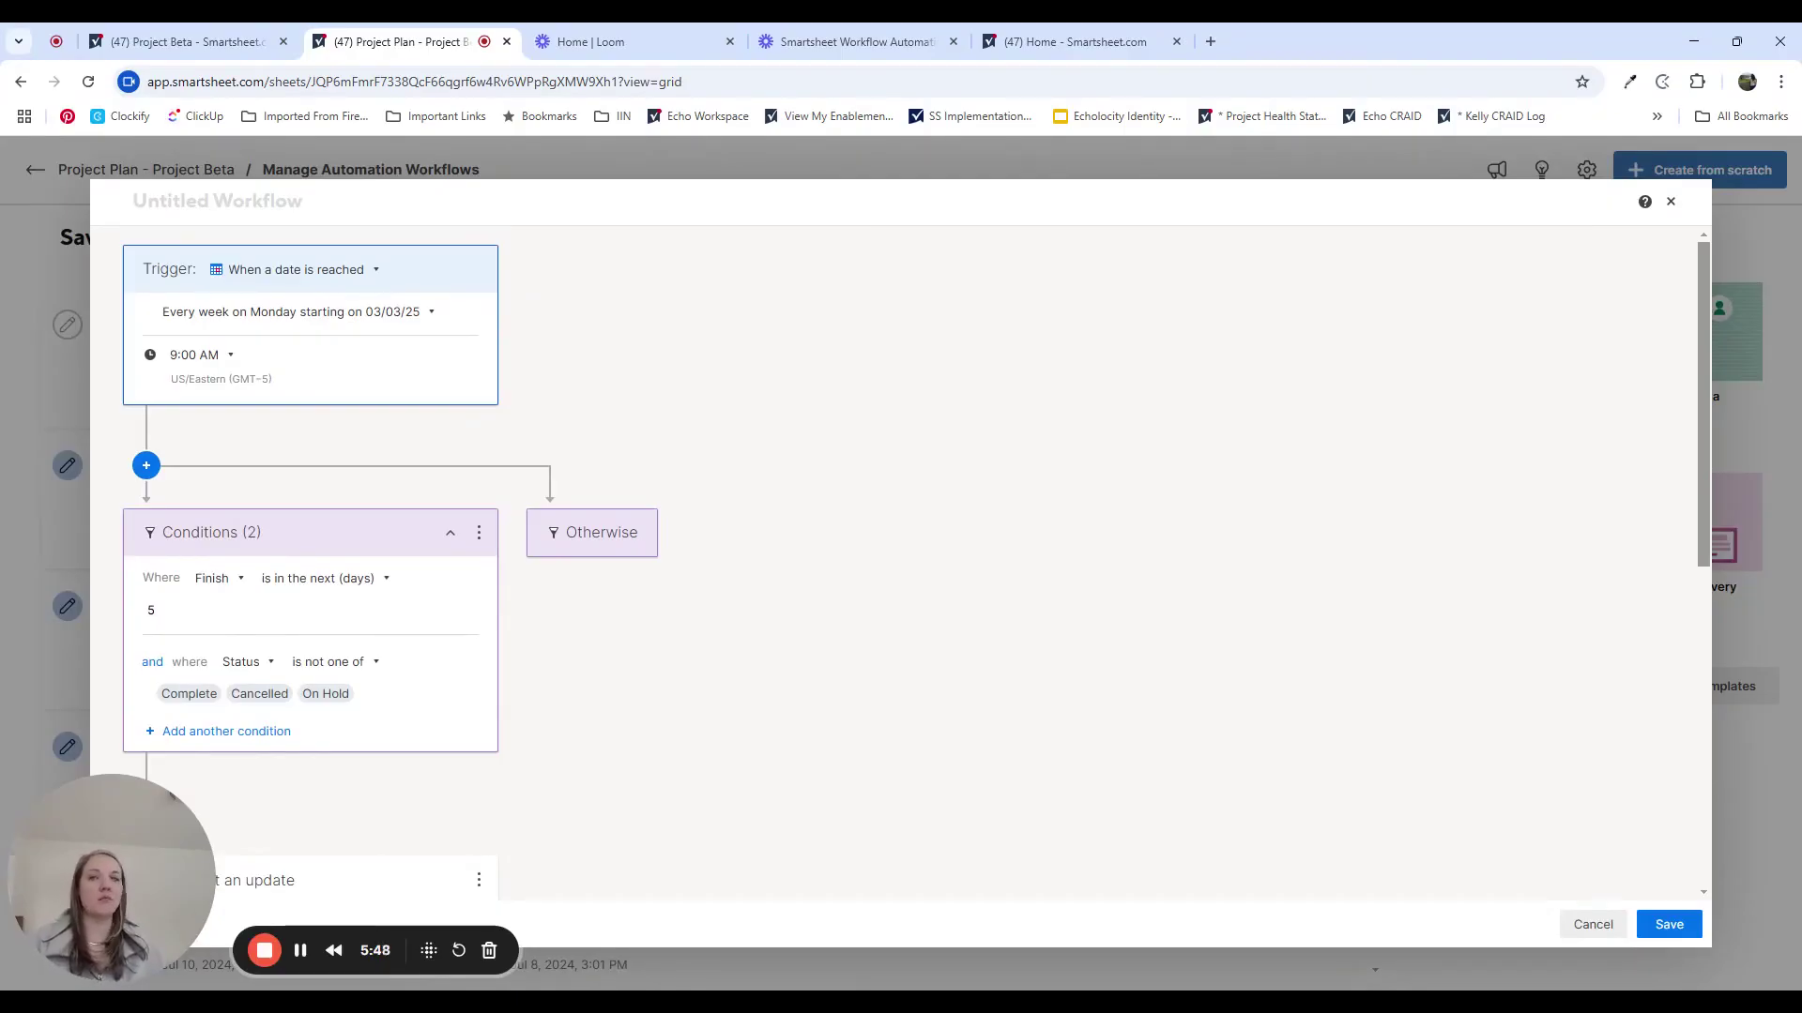
# Step: Cancel the untitled draft workflow to return to Project Beta's saved workflows list
pyautogui.click(1595, 924)
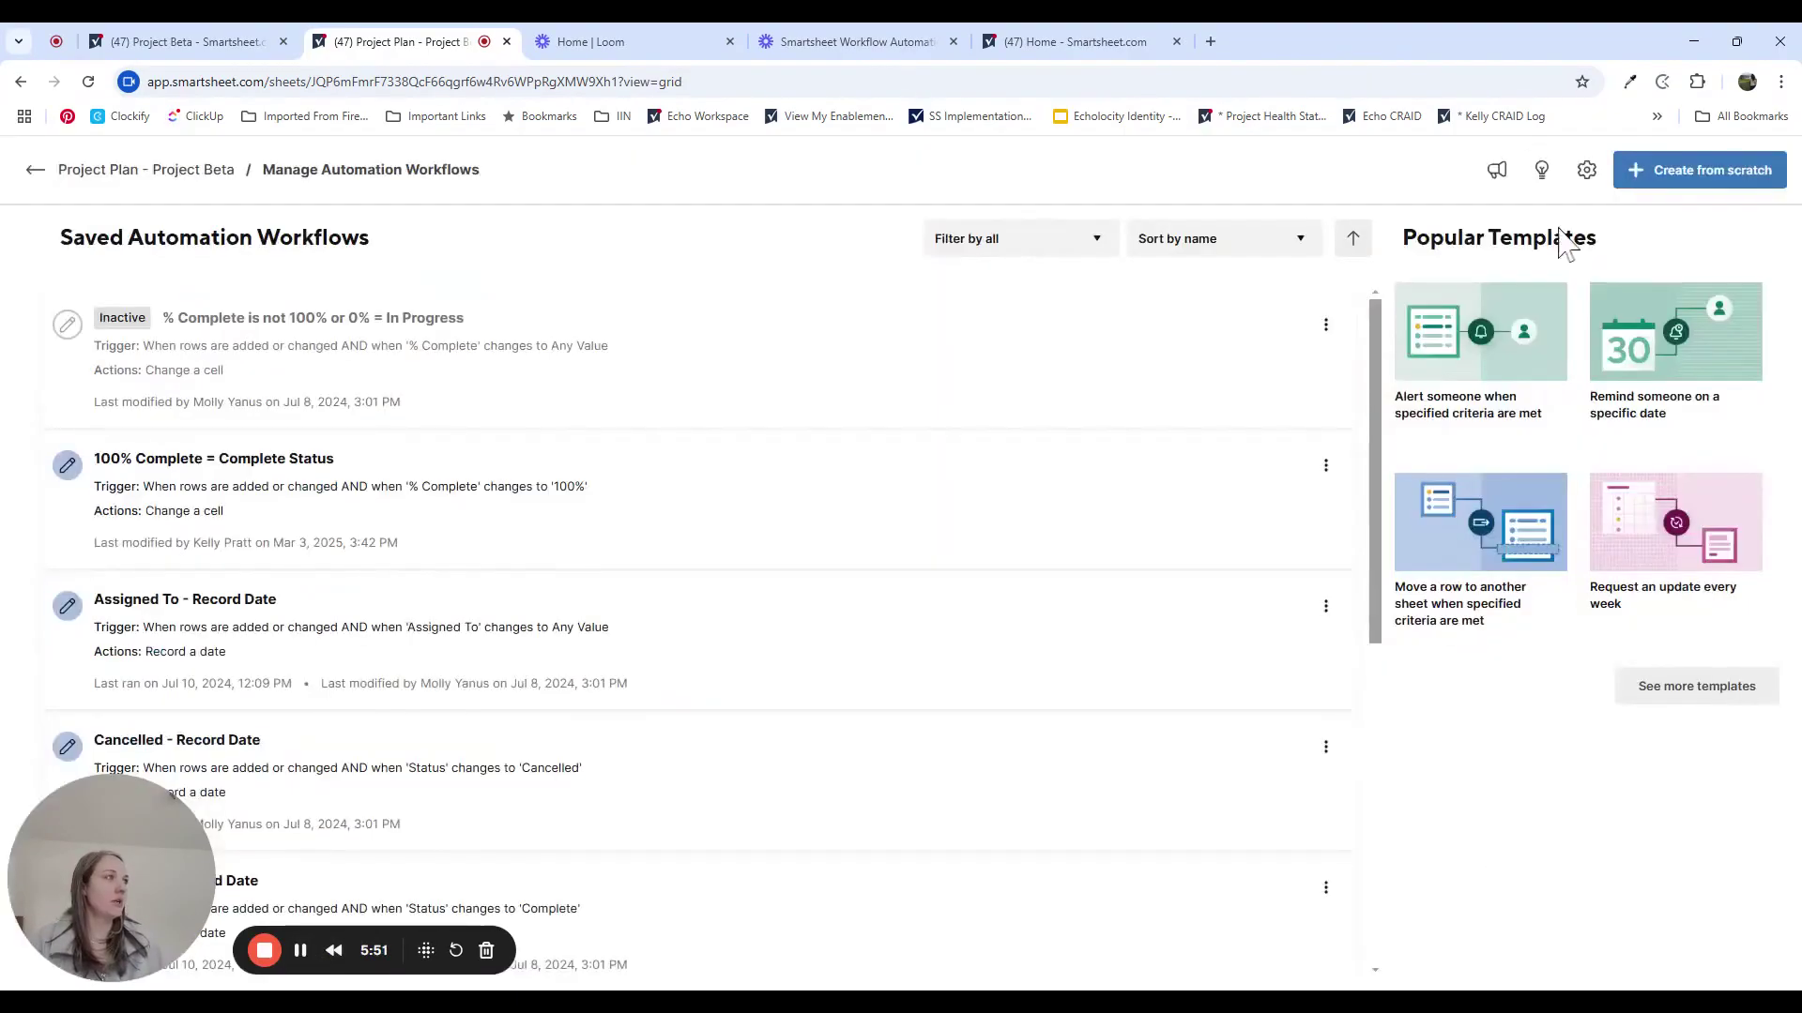
pyautogui.click(1587, 173)
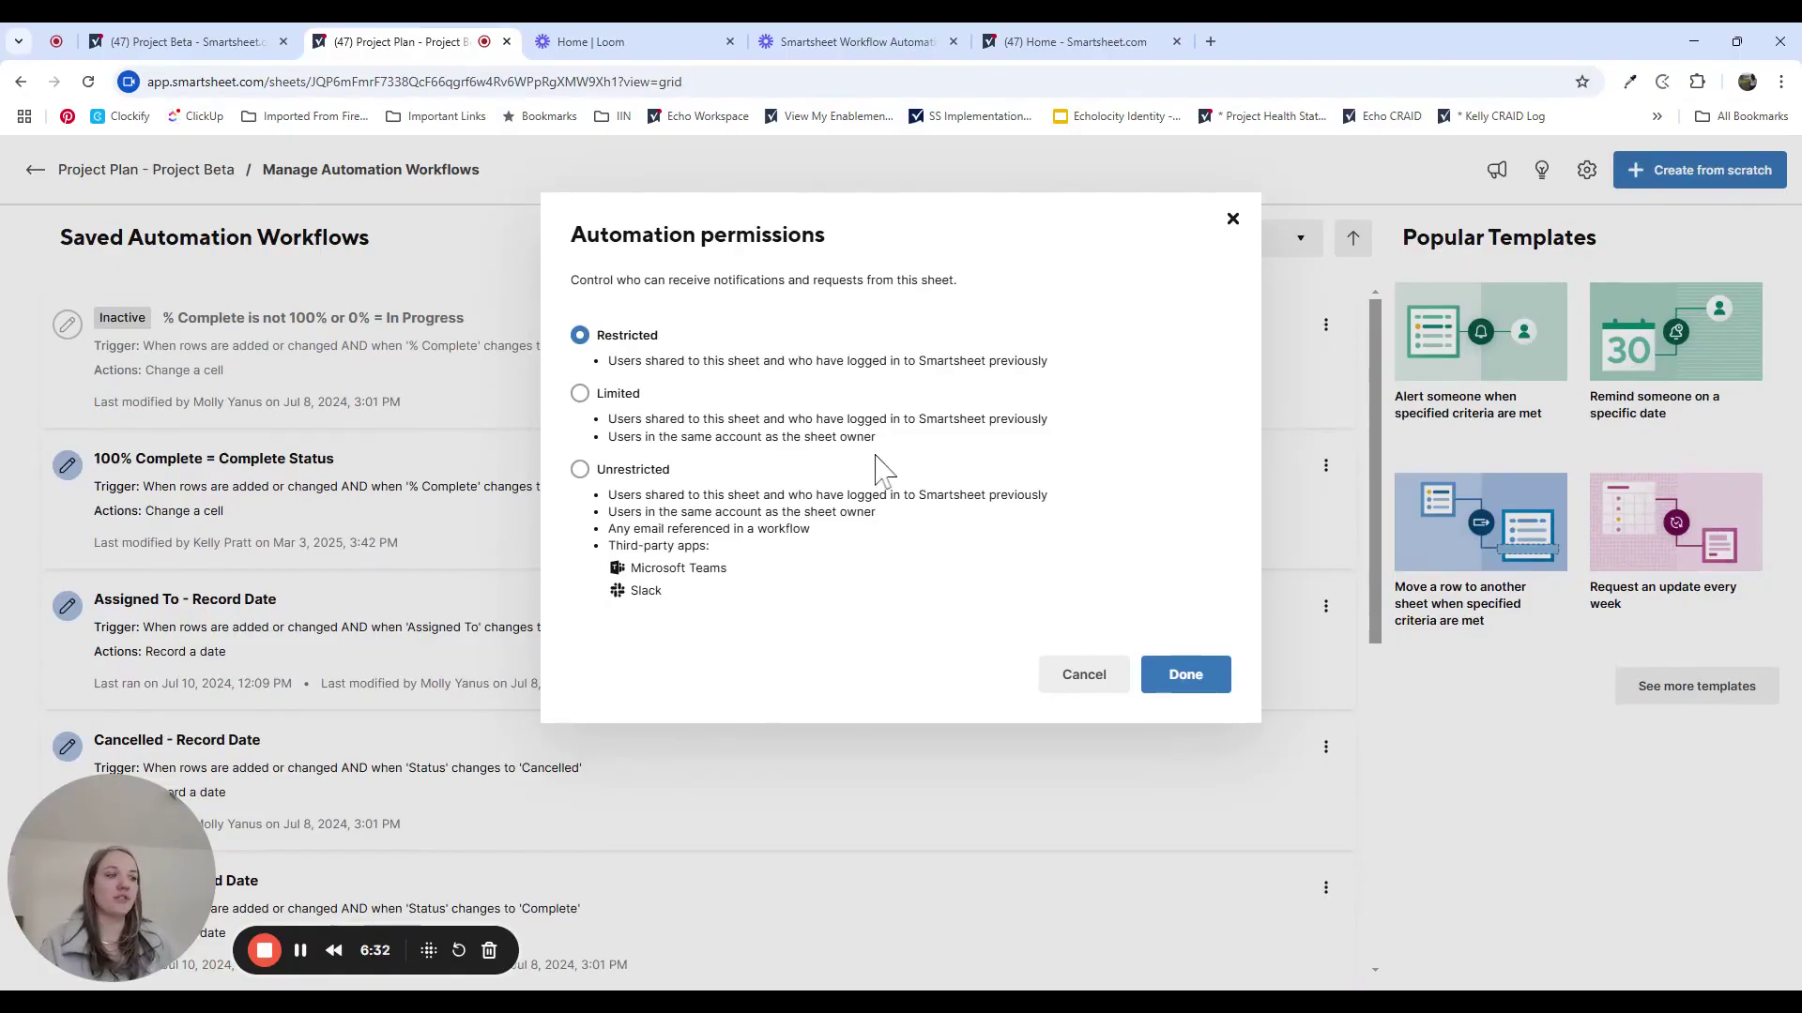
pyautogui.click(1083, 677)
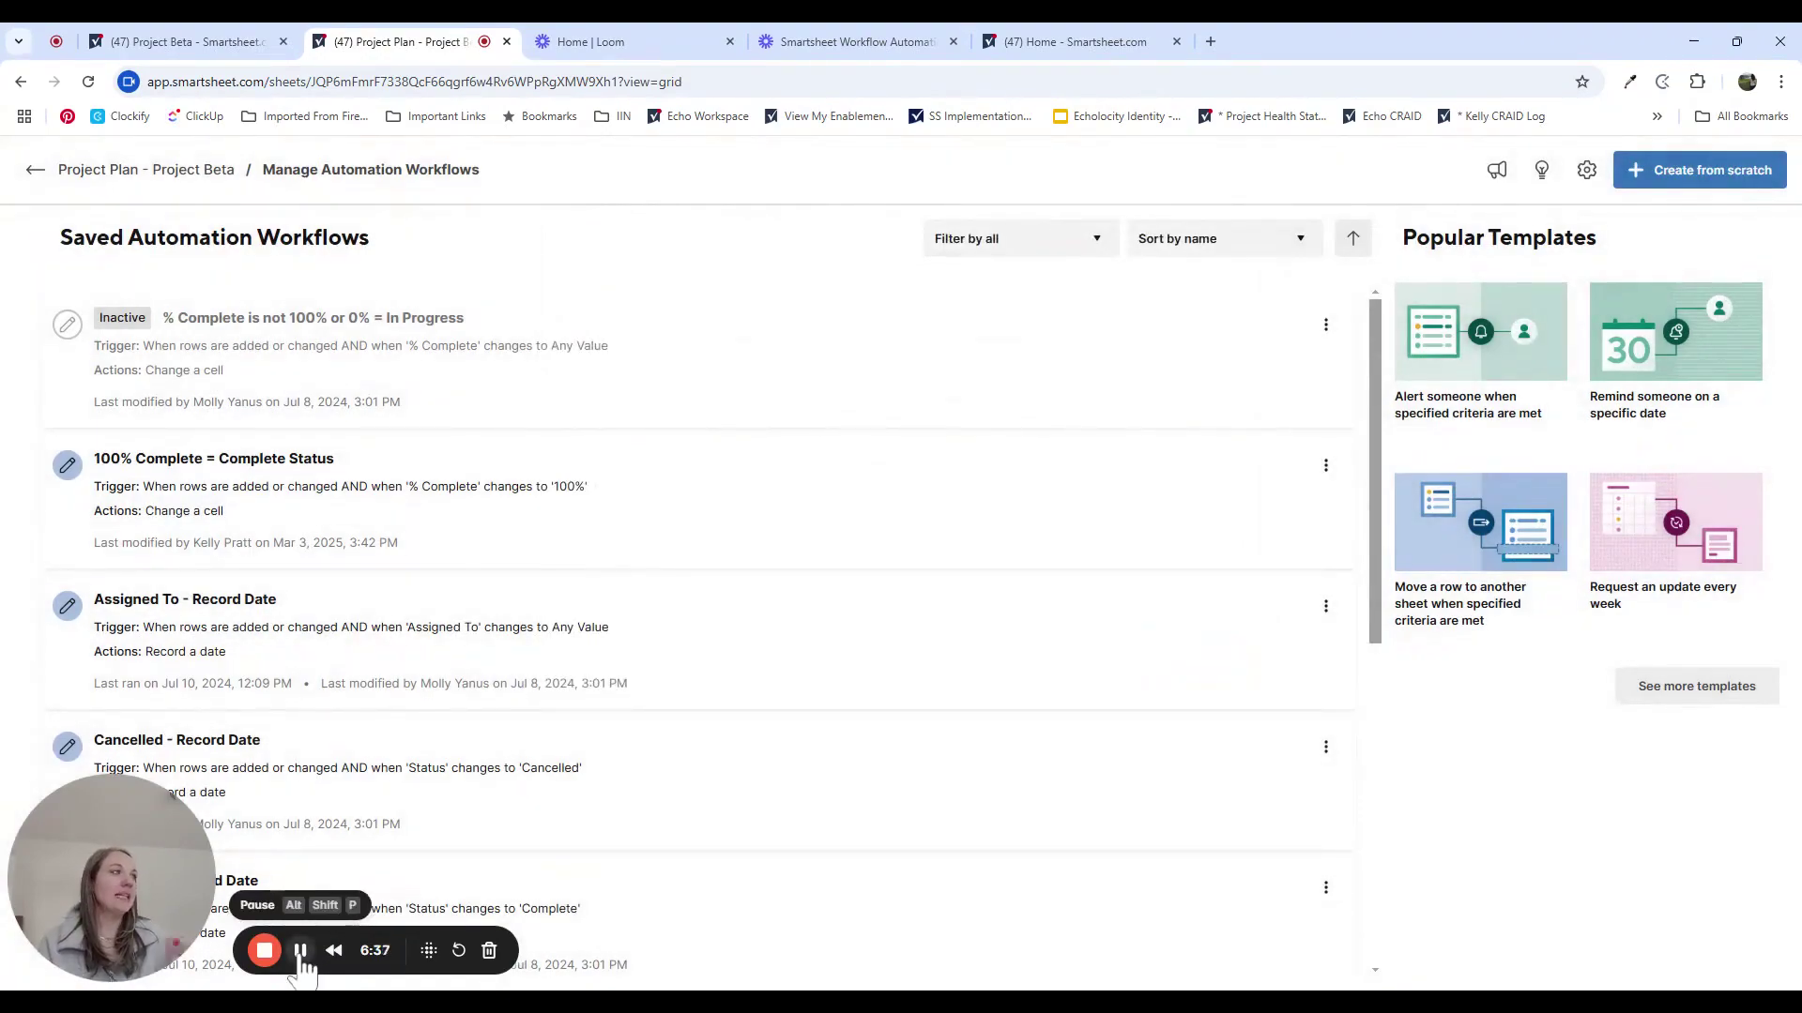
pyautogui.click(301, 952)
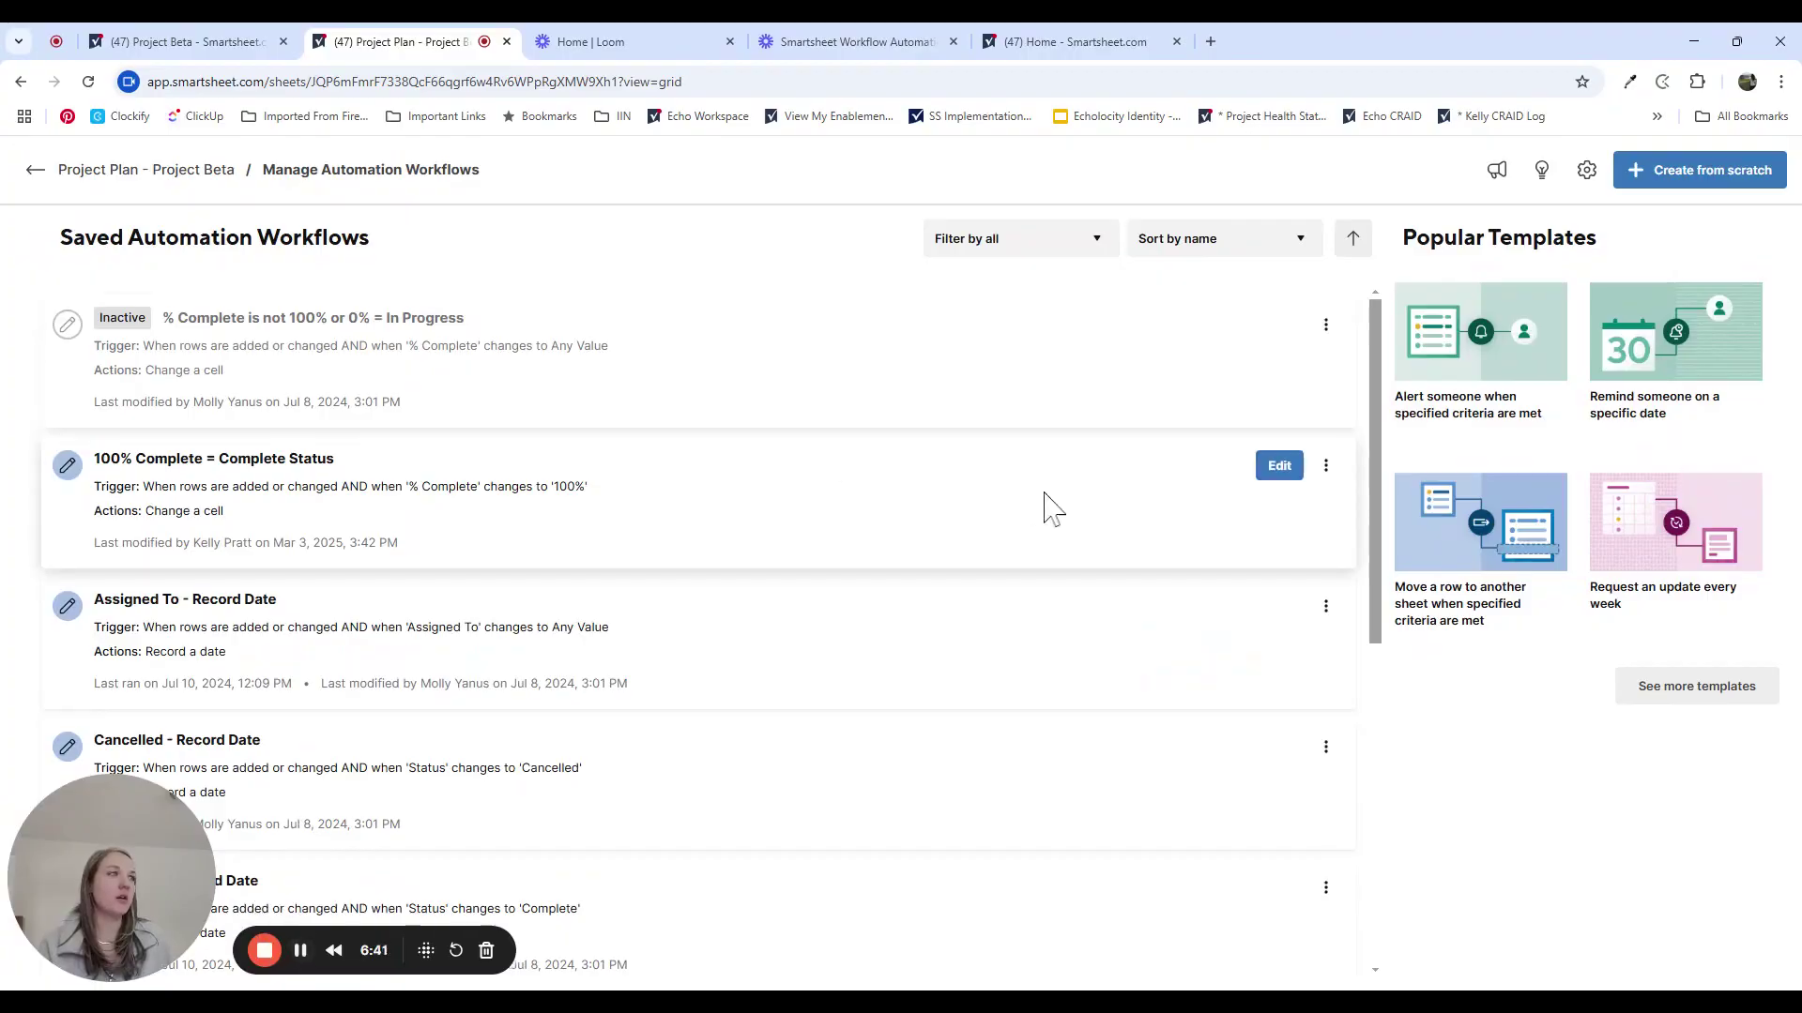
pyautogui.scroll(-1, 1123, 551)
pyautogui.scroll(-1, 1122, 551)
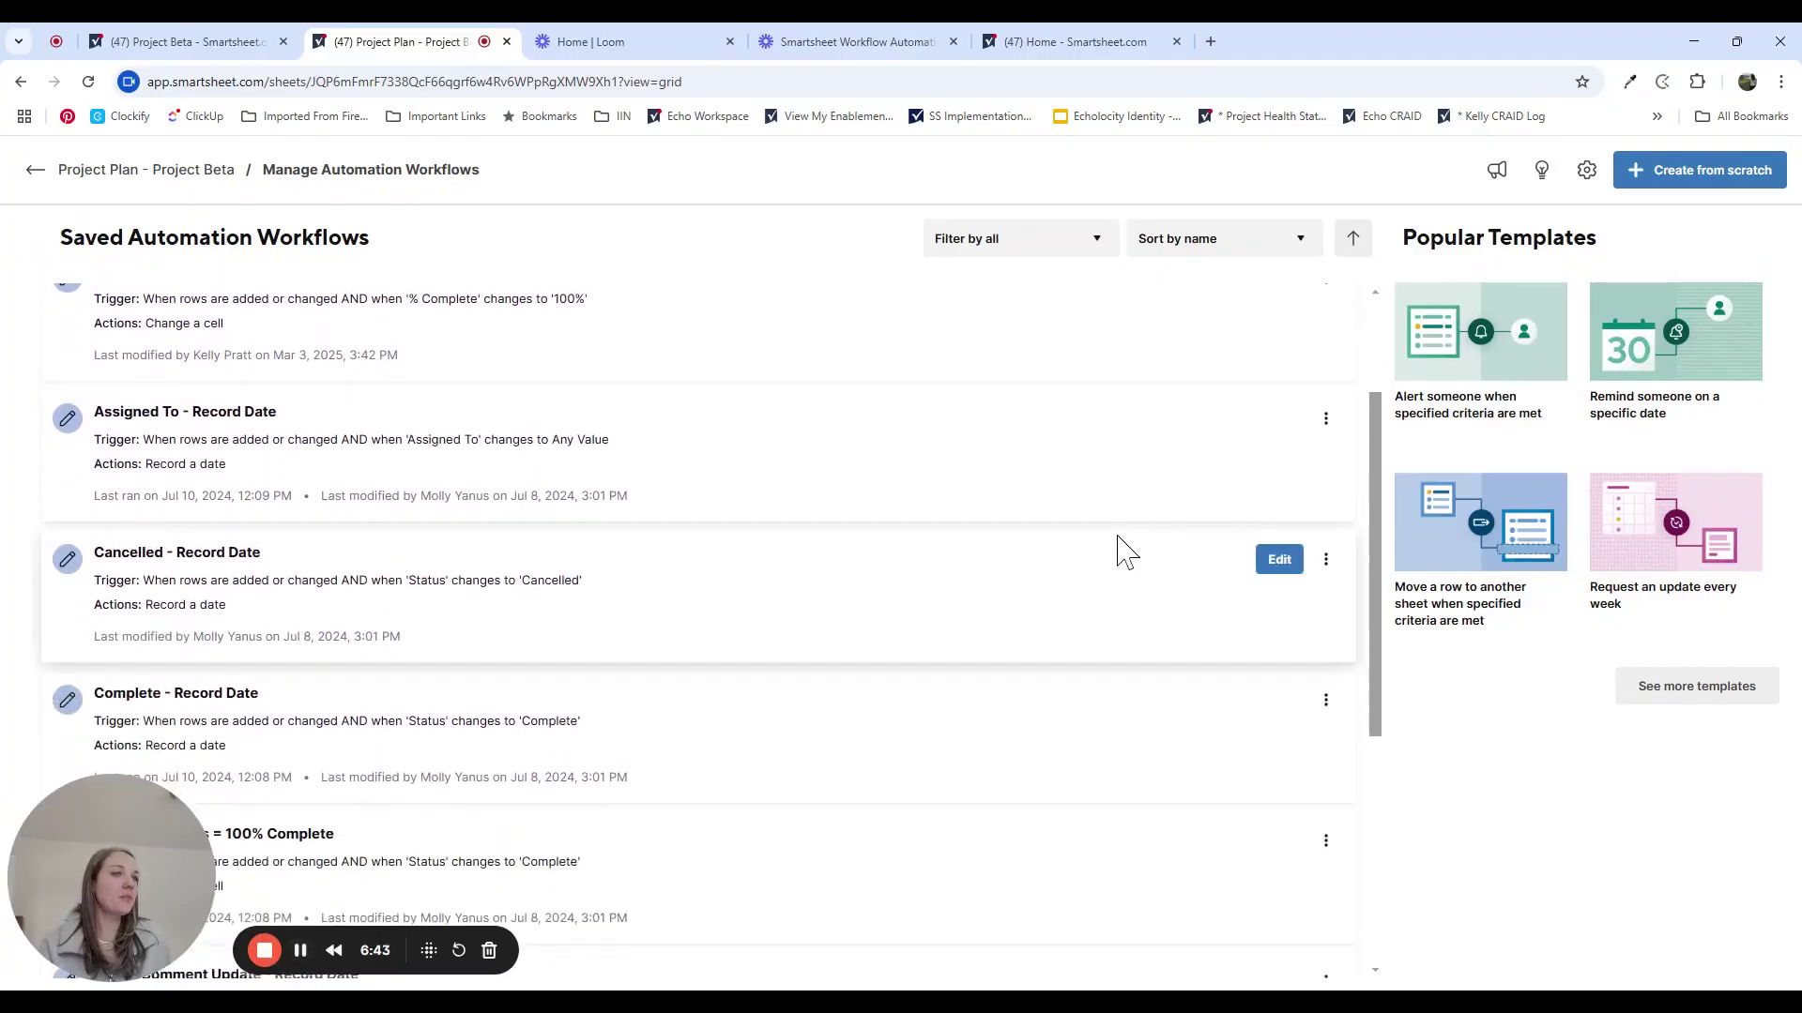
pyautogui.scroll(-4, 1201, 539)
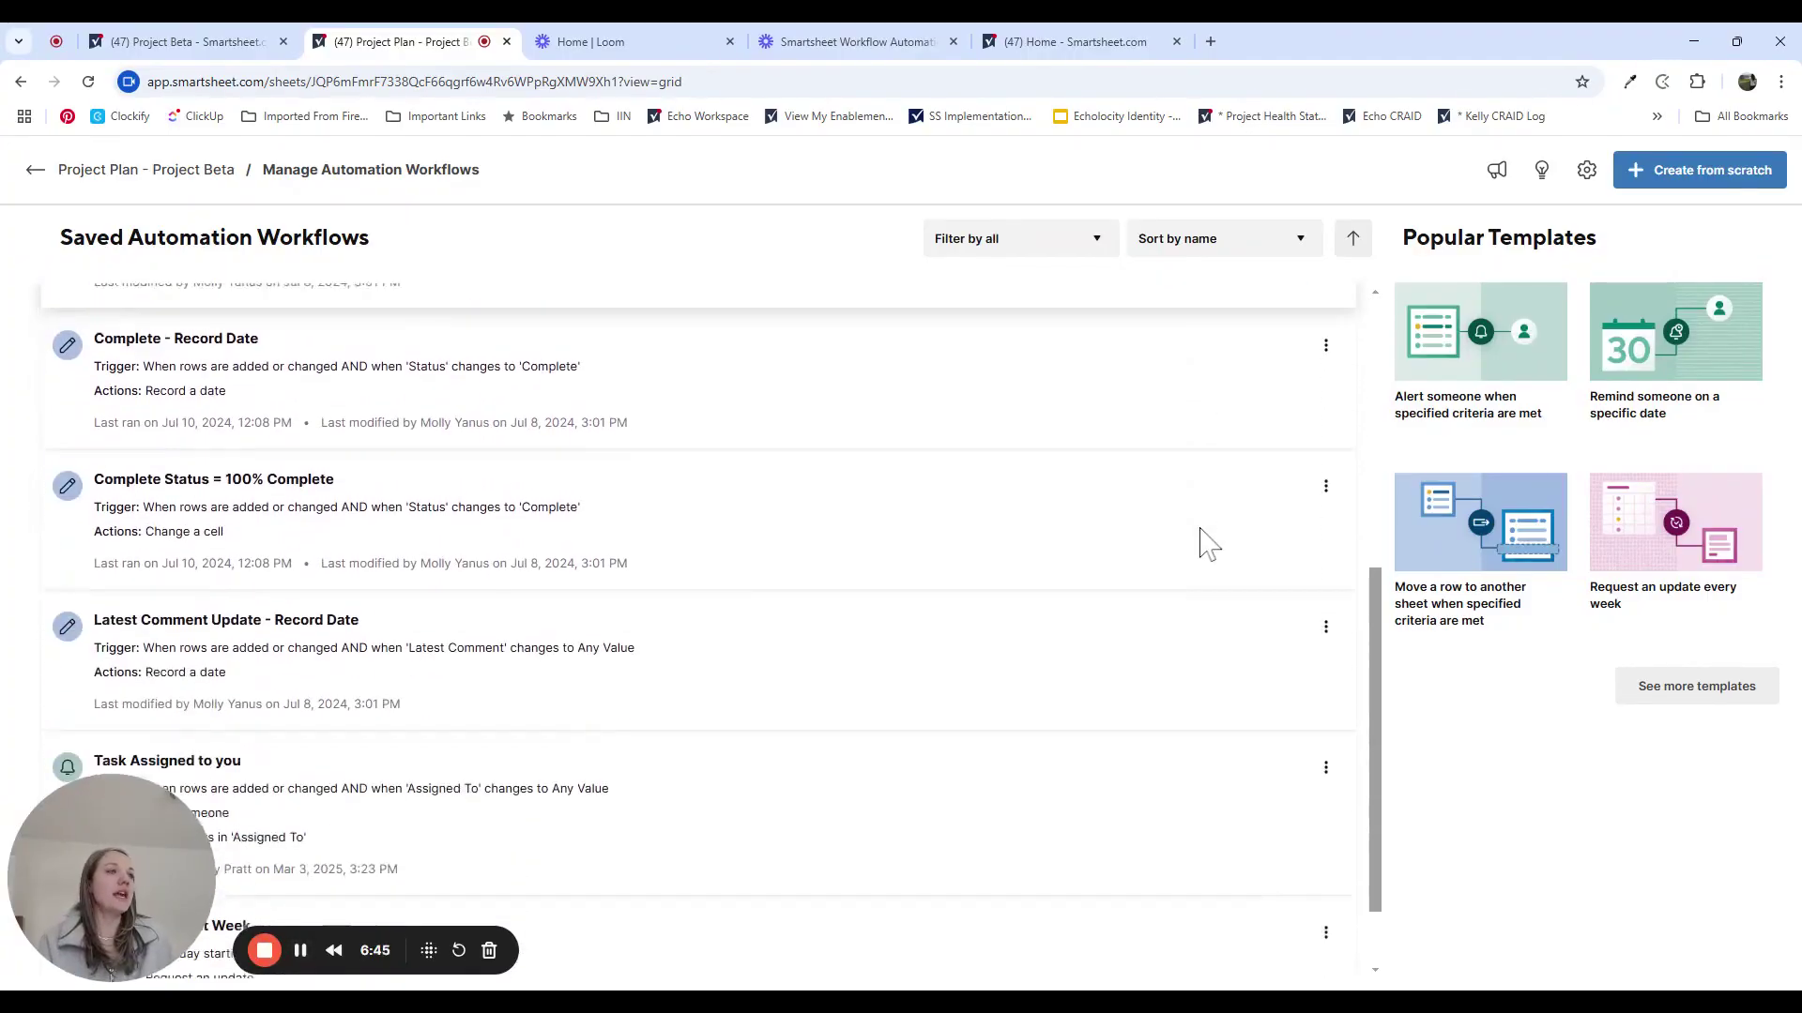
pyautogui.scroll(-1, 1201, 540)
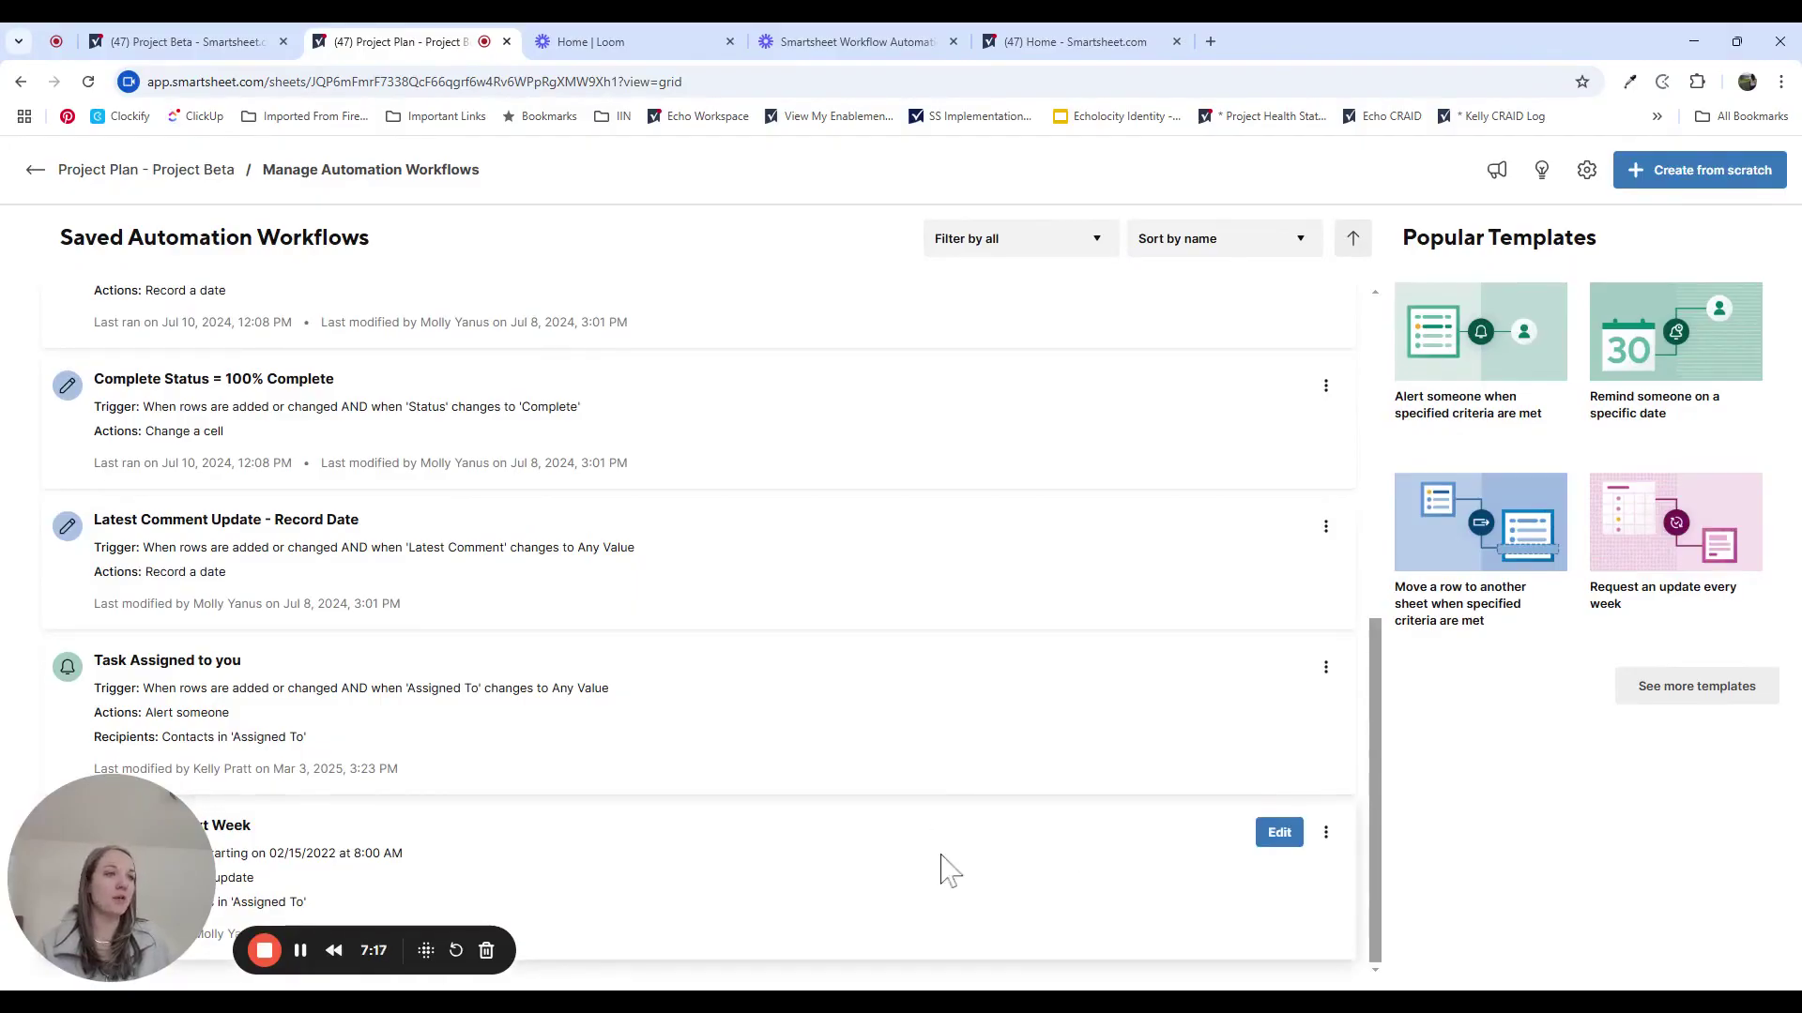
pyautogui.click(1279, 670)
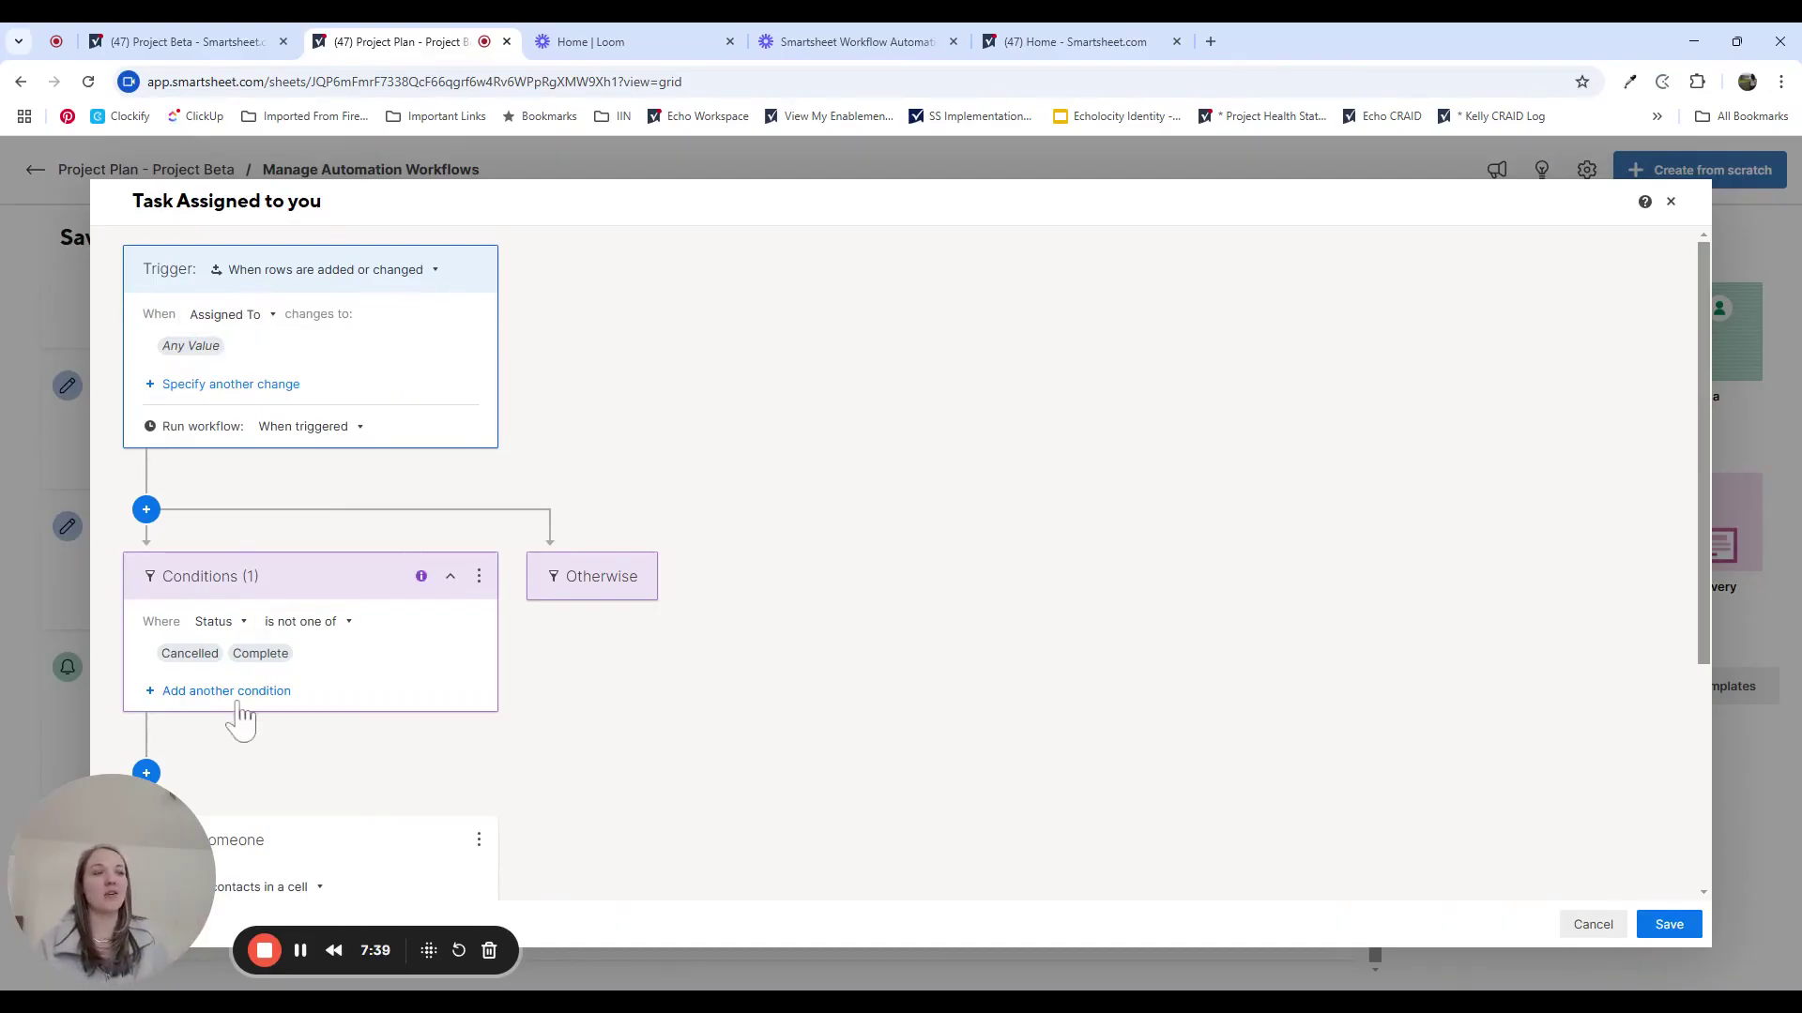
pyautogui.scroll(-4, 579, 713)
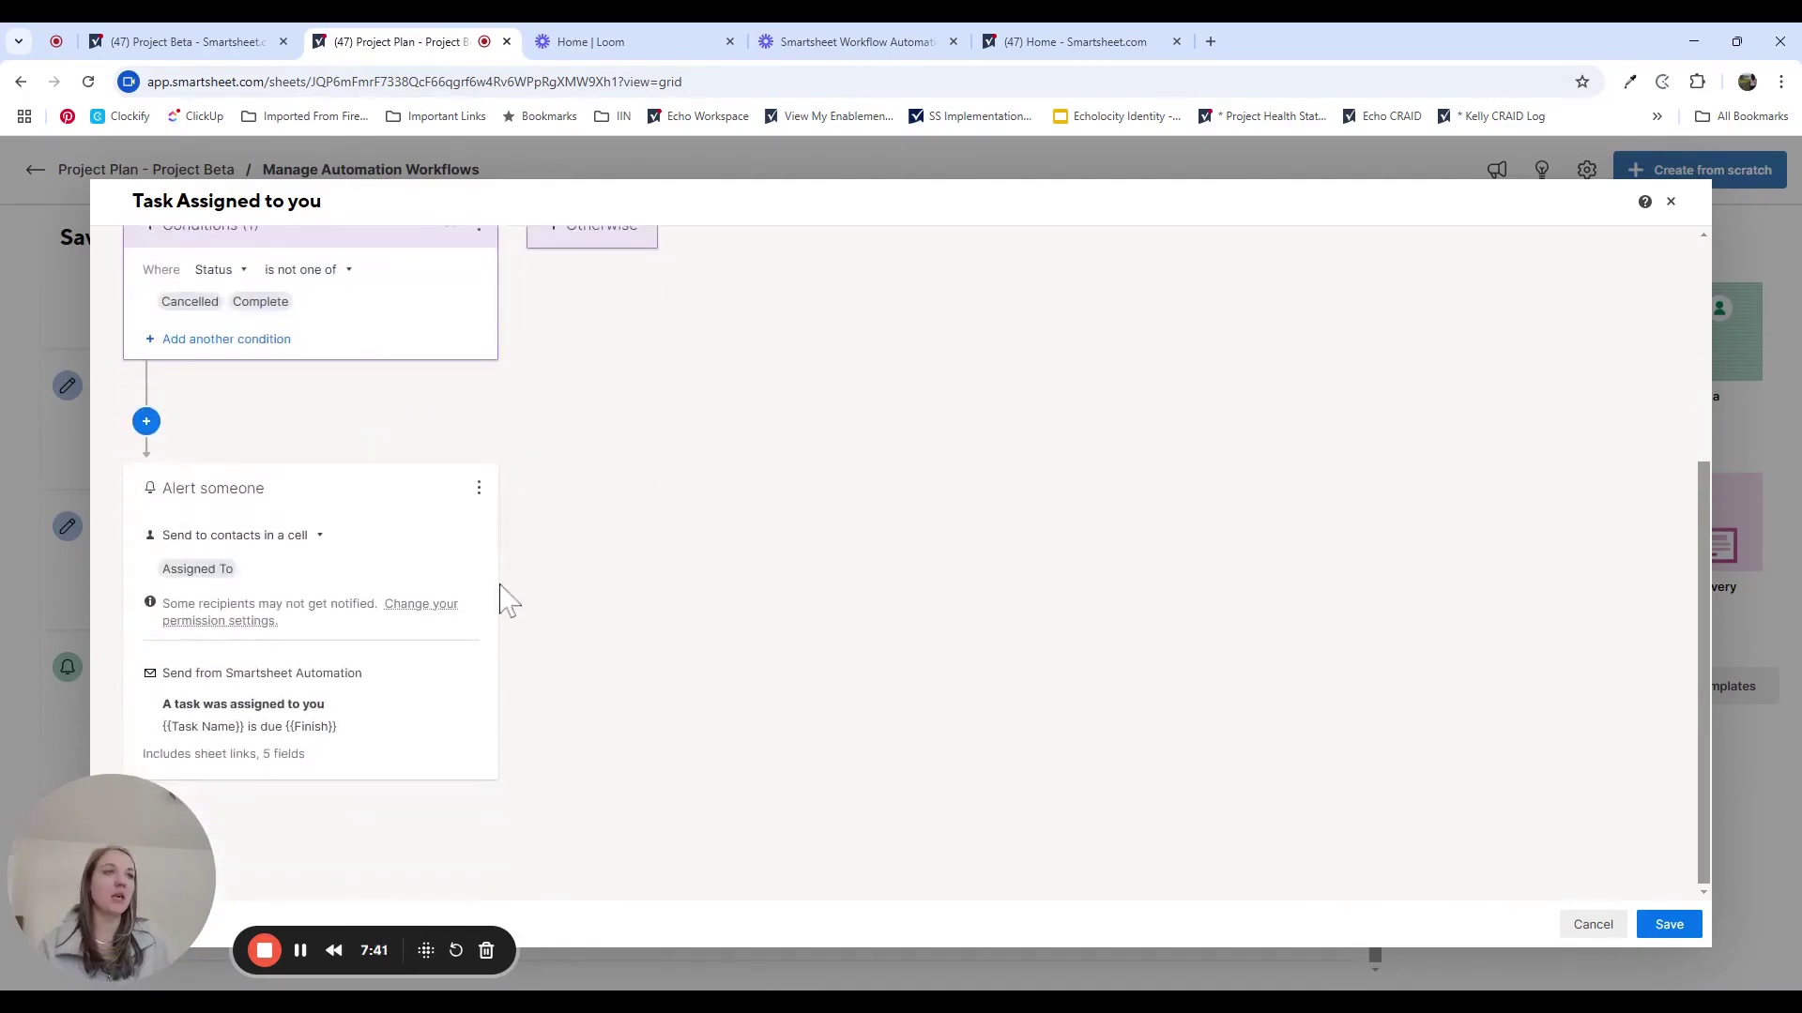
pyautogui.scroll(1, 347, 644)
pyautogui.scroll(1, 346, 644)
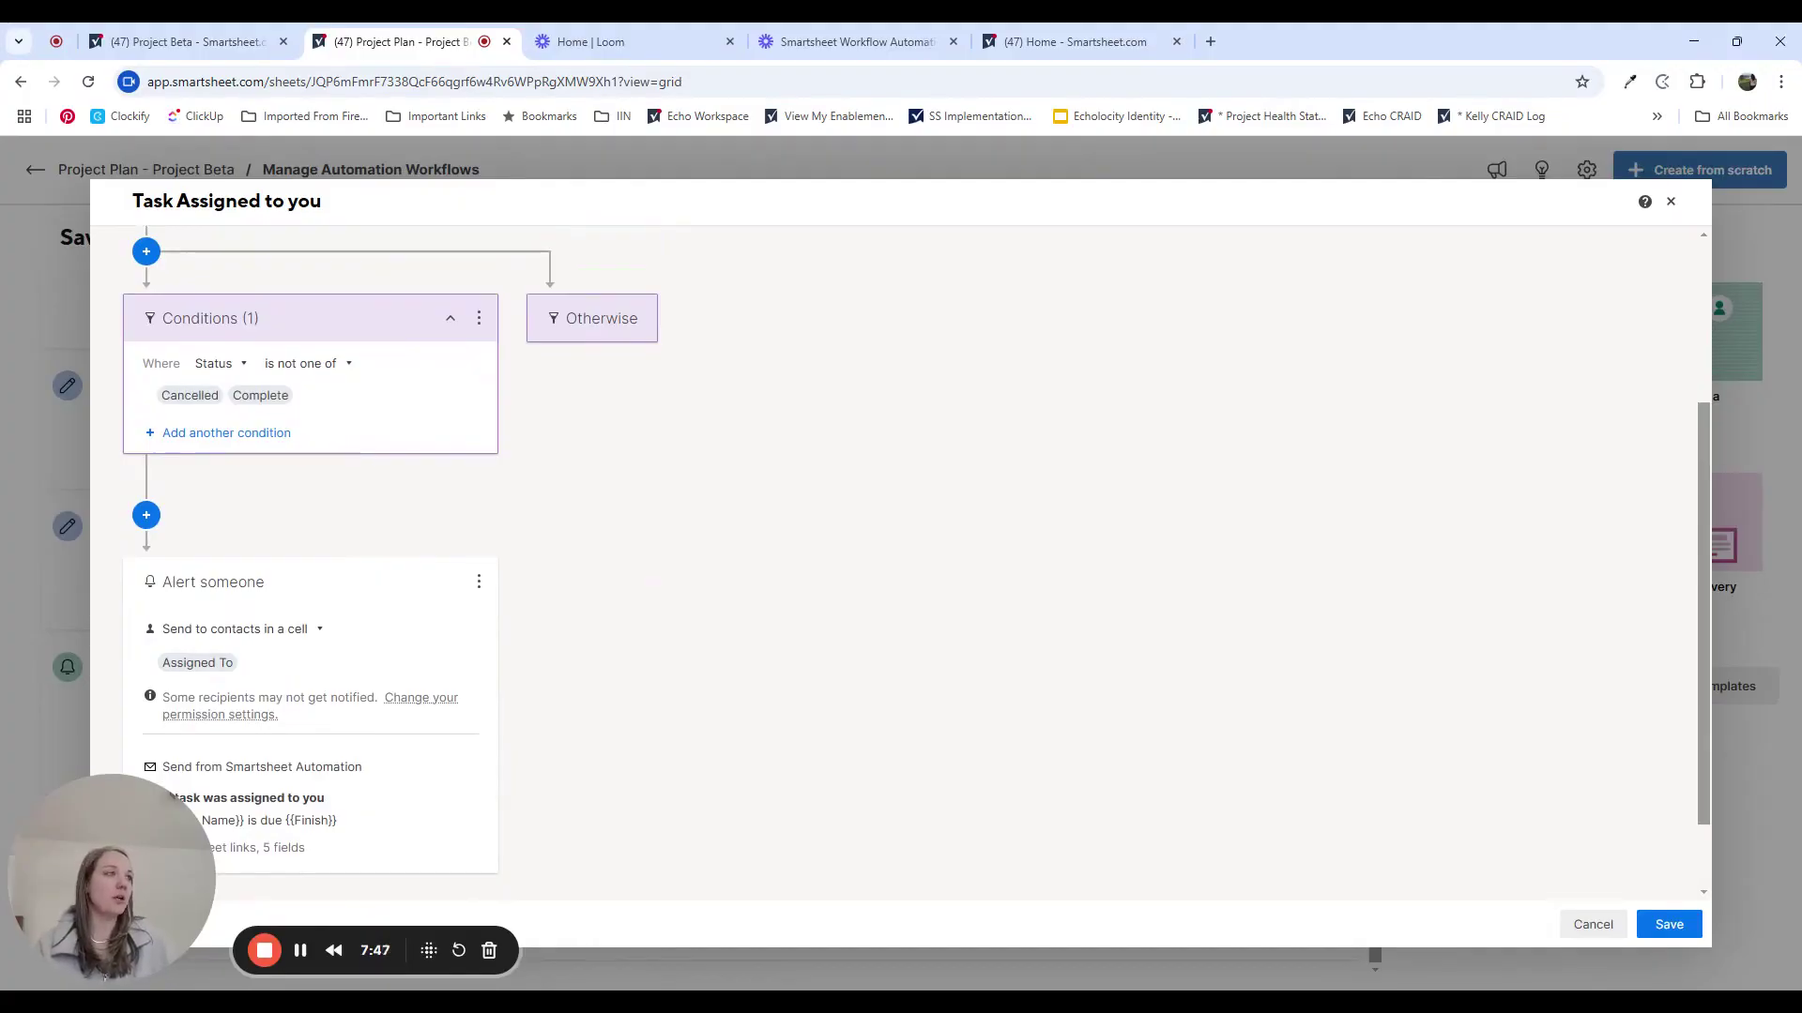
pyautogui.click(1593, 924)
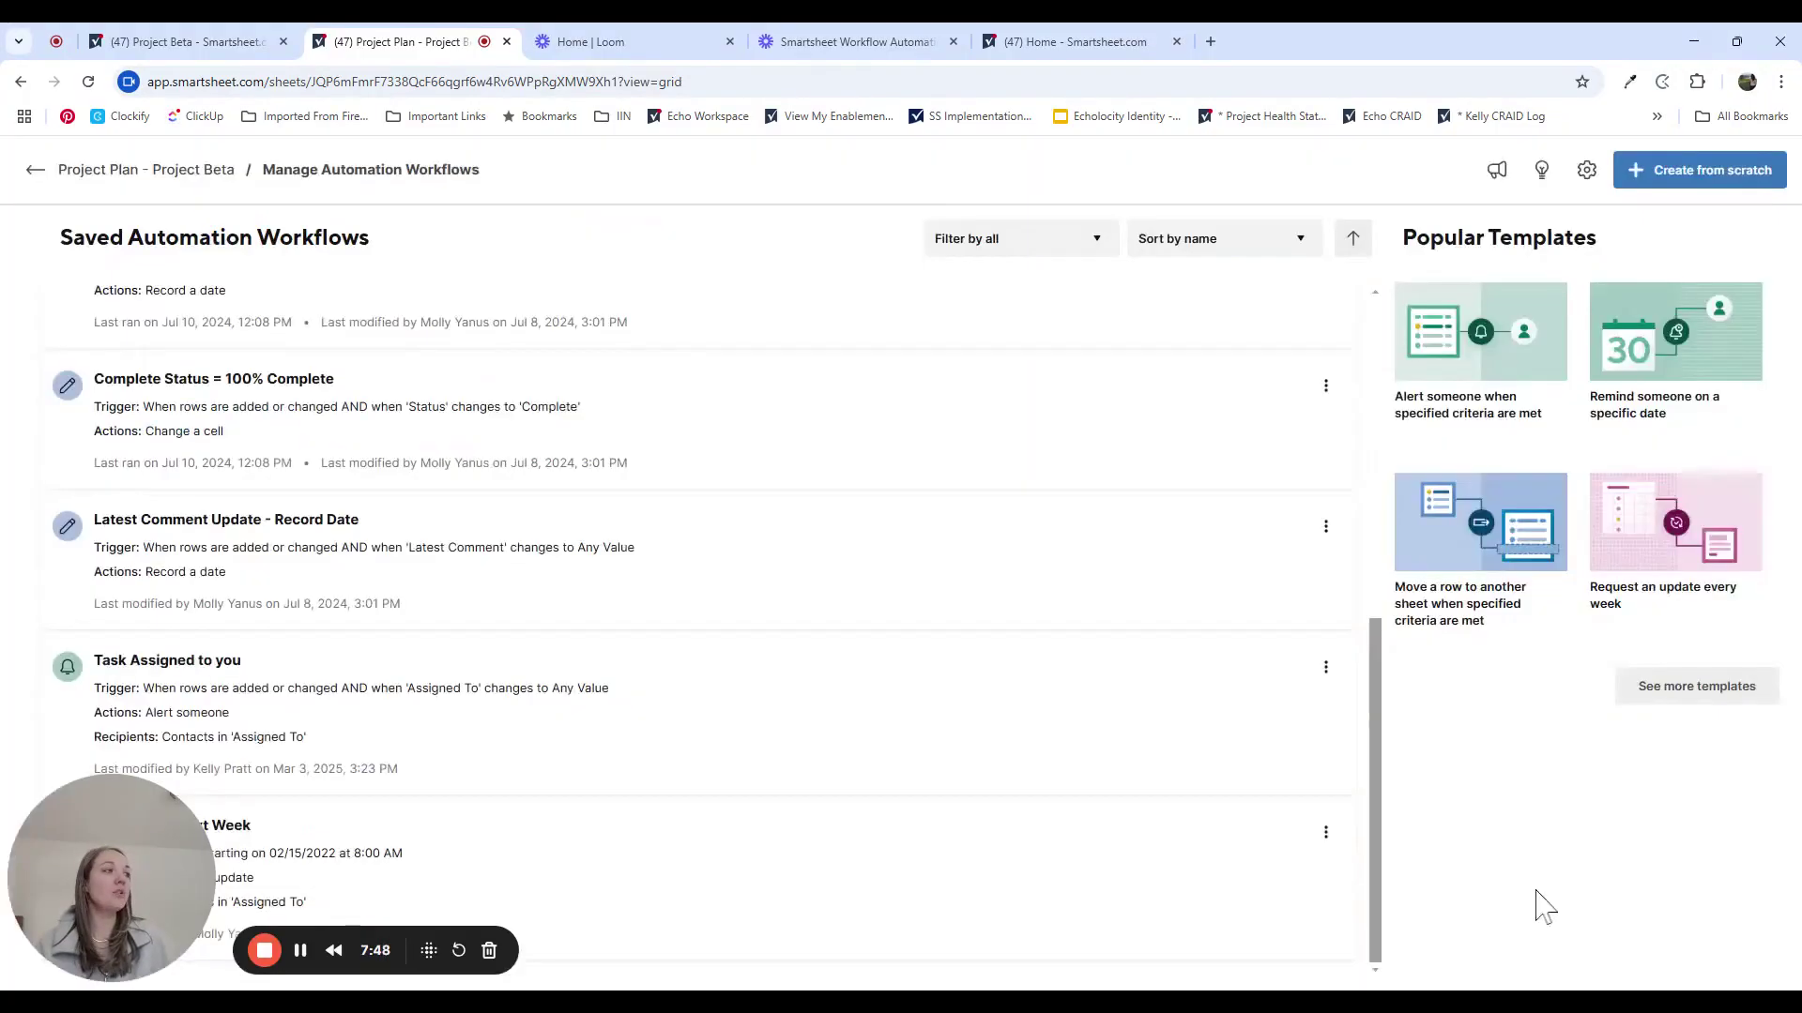
# Step: Deactivate the 'Task Assigned to you' workflow so it shows as Inactive
pyautogui.click(1326, 667)
pyautogui.click(1372, 665)
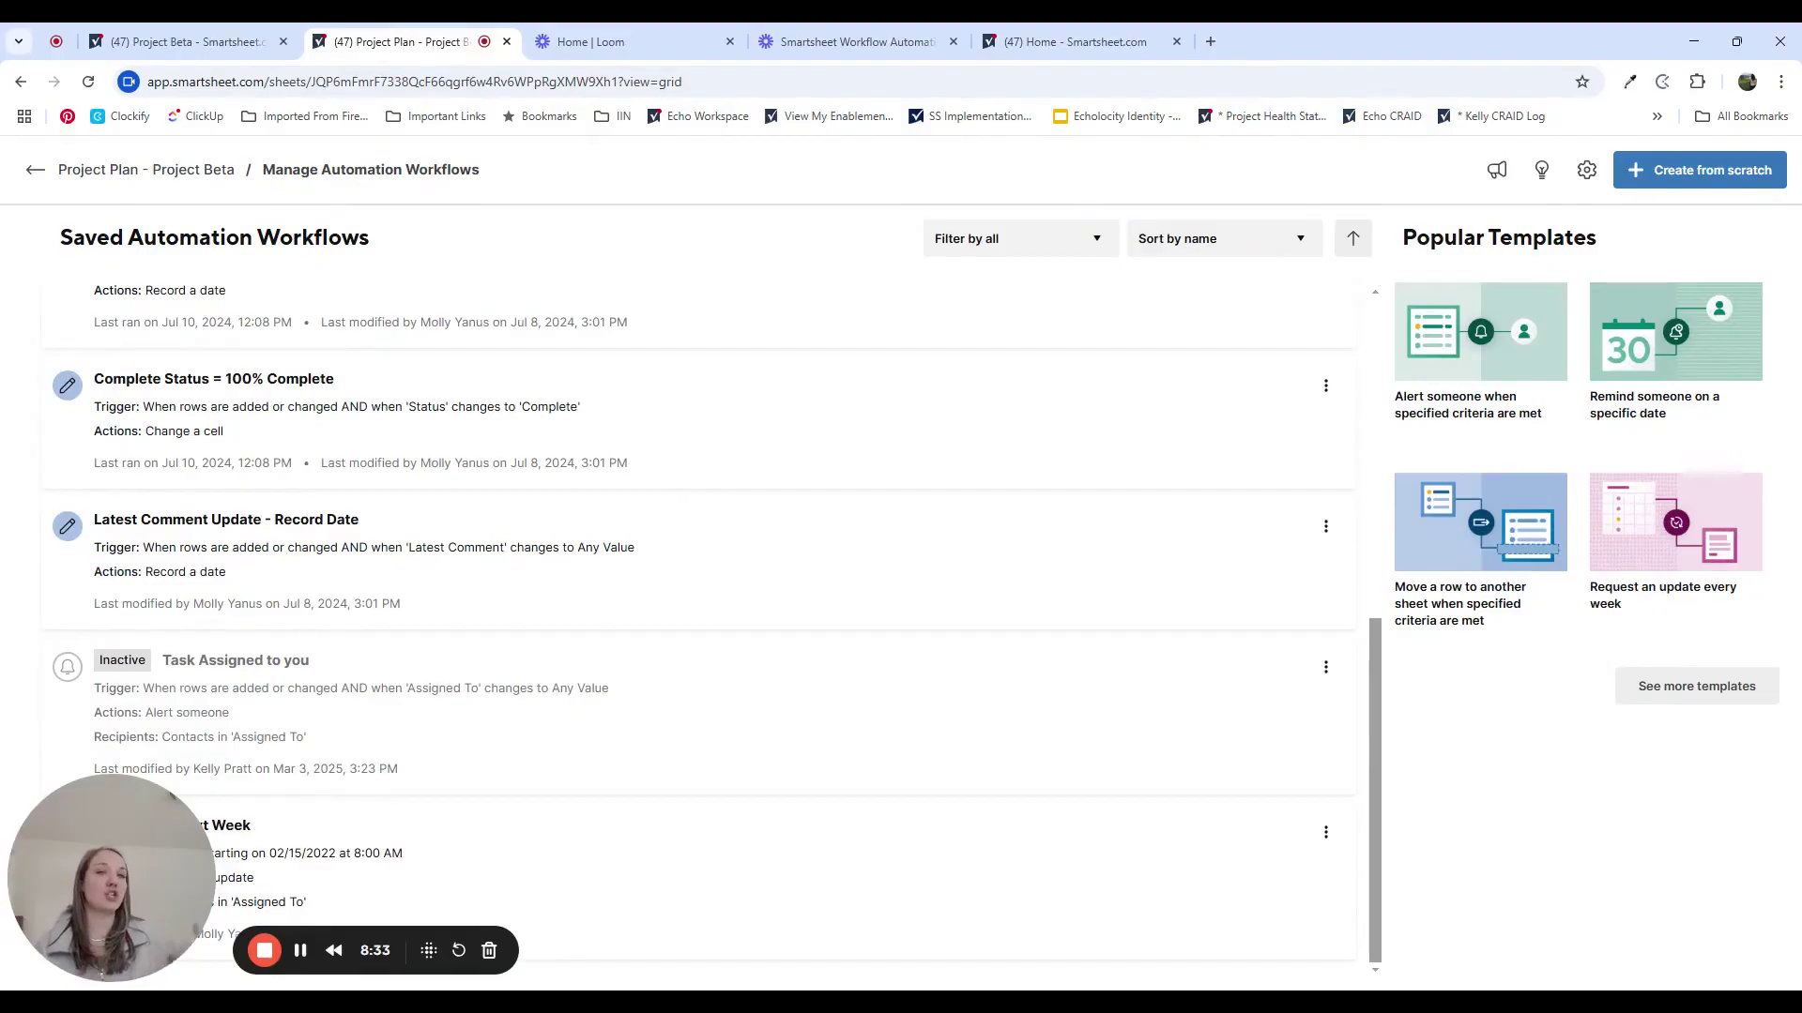
# Step: Reactivate 'Task Assigned to you', then open 'Task Due in Next Week' in the editor
pyautogui.click(1325, 668)
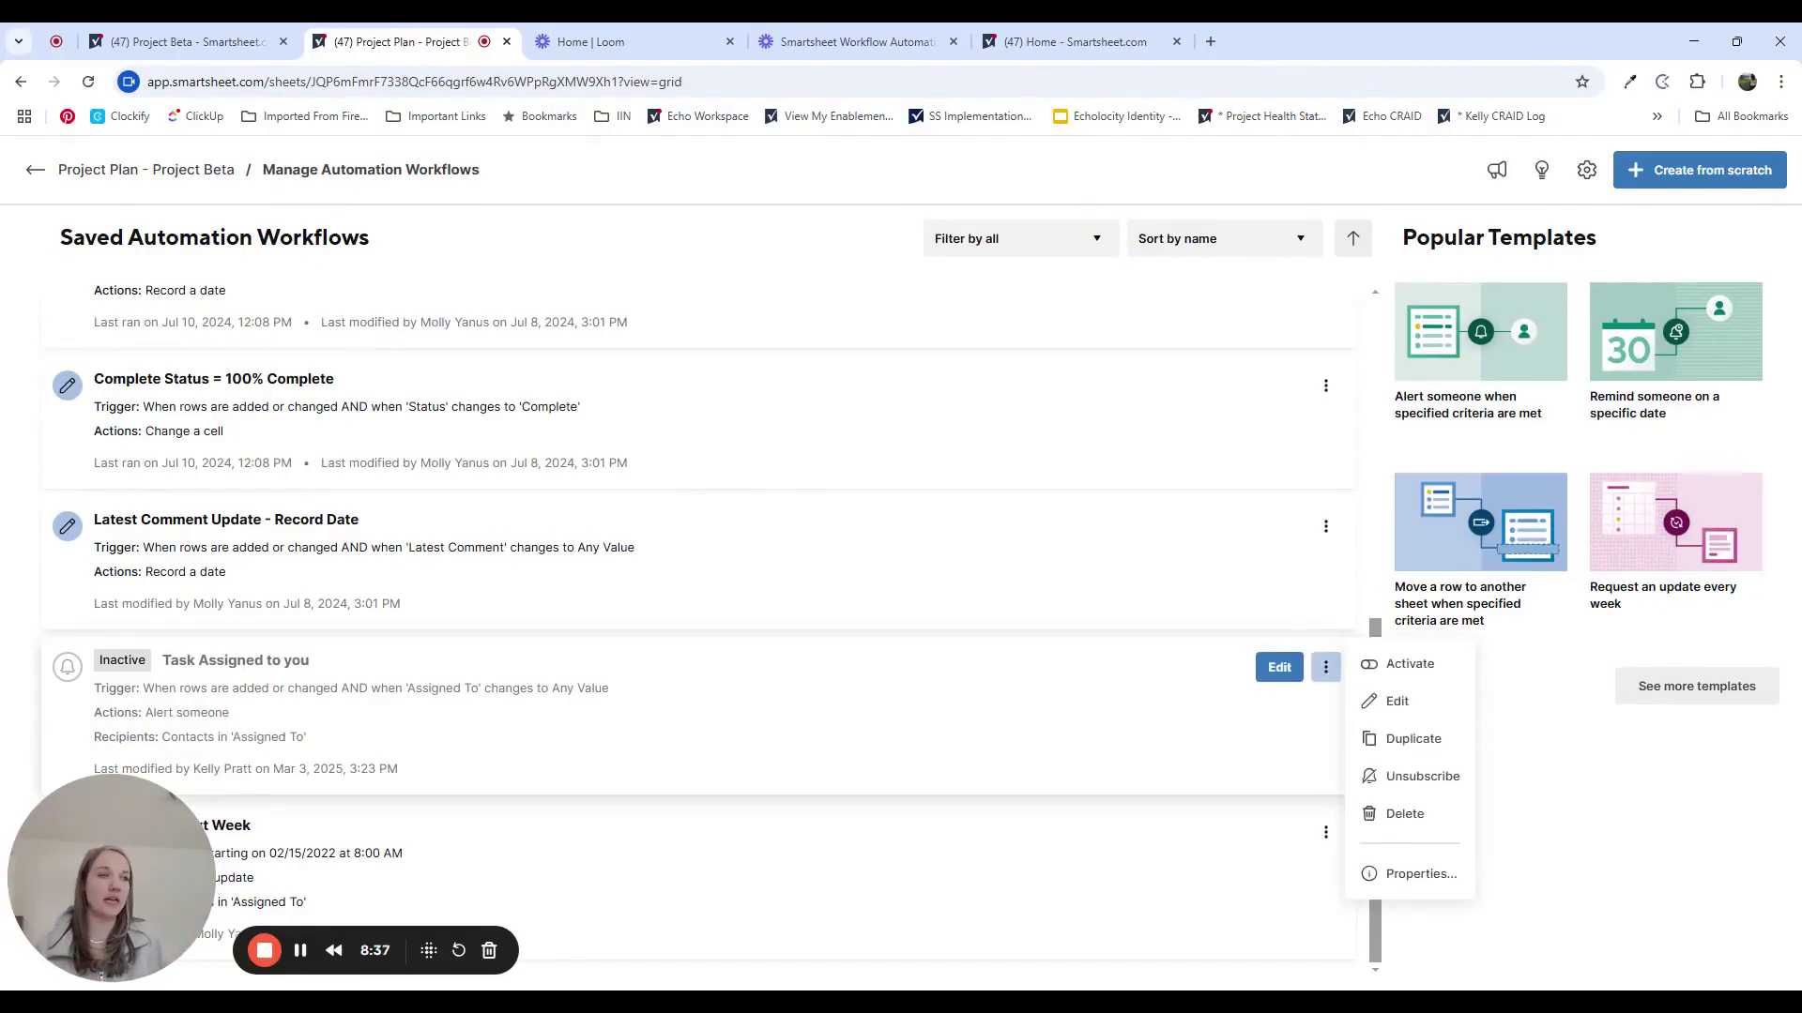
pyautogui.click(1387, 666)
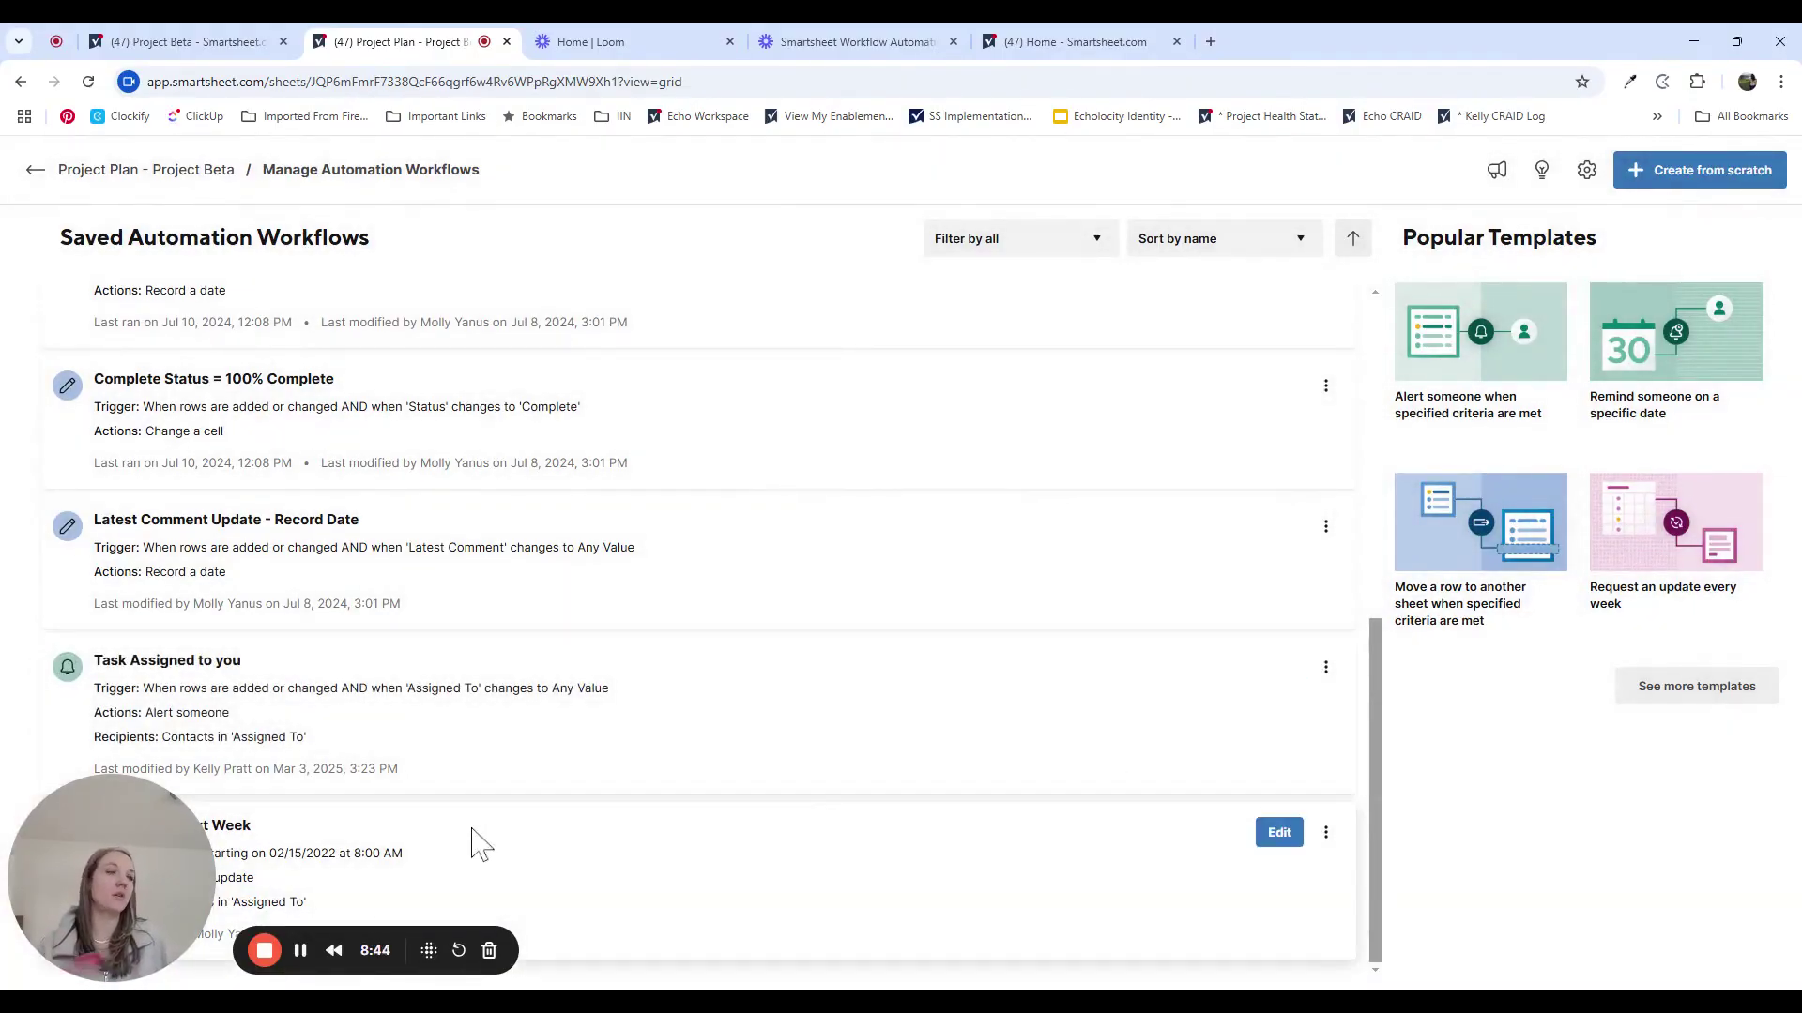
pyautogui.click(1280, 834)
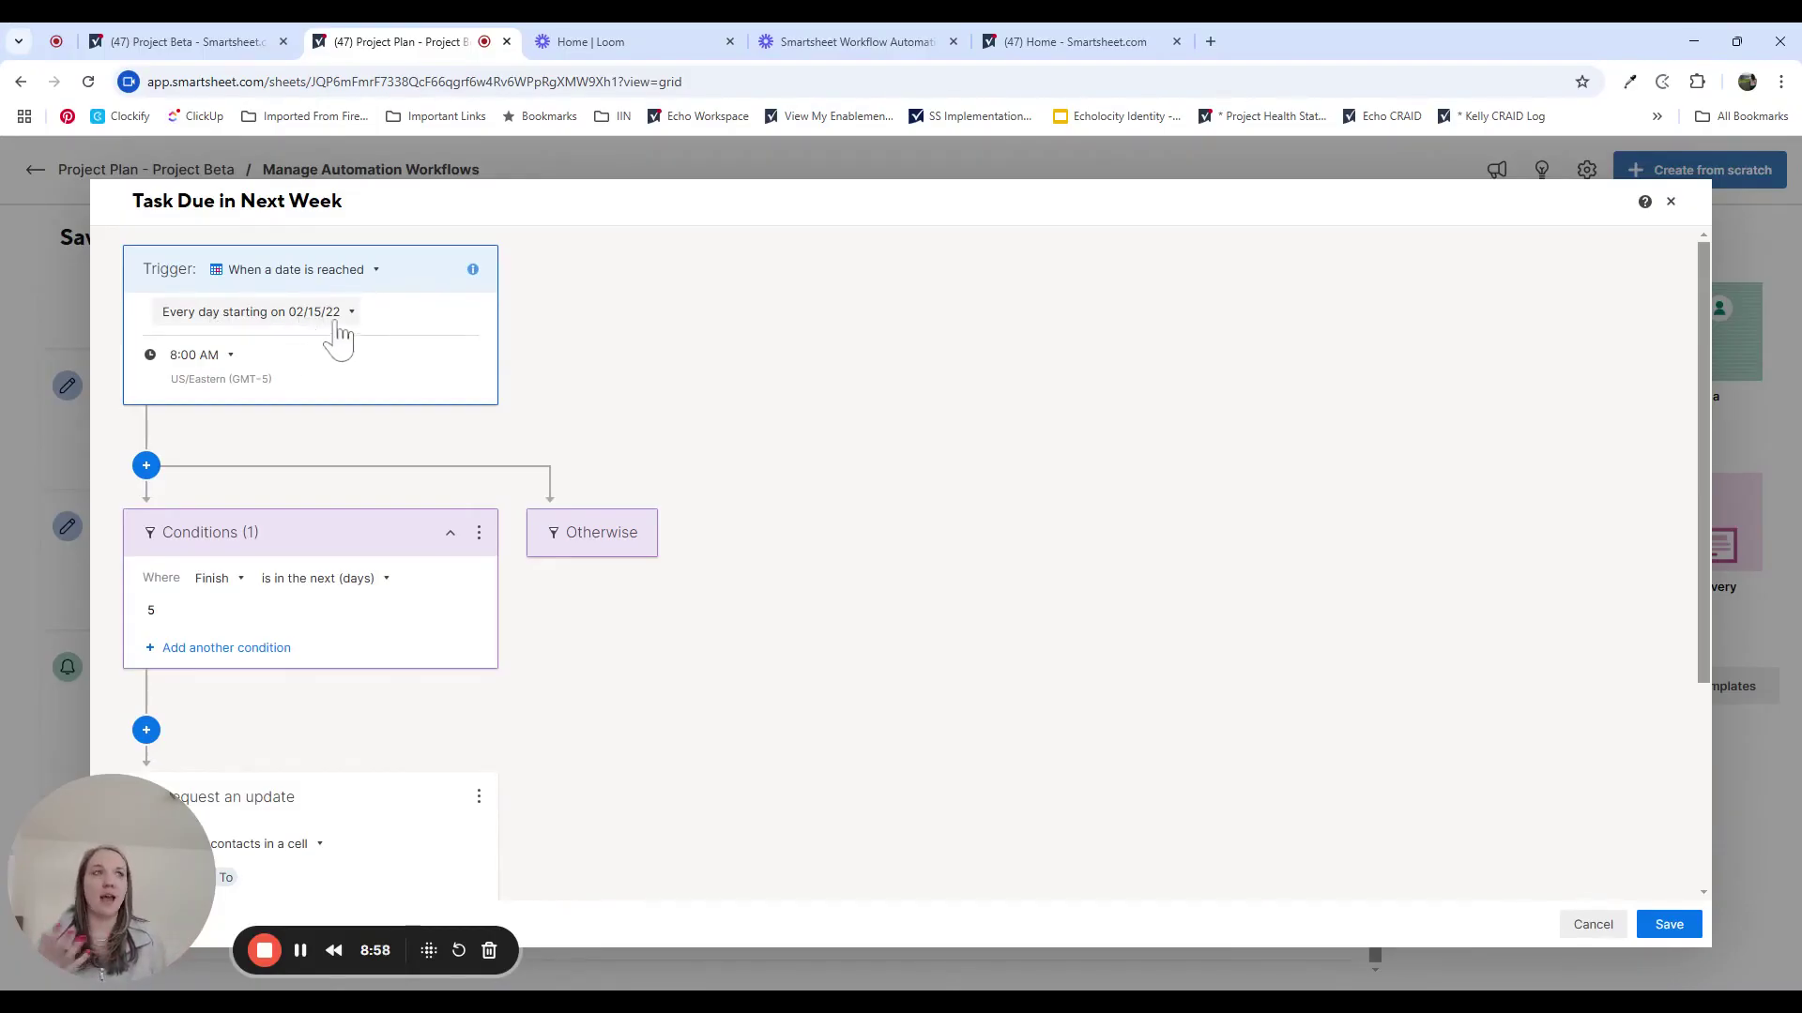
# Step: Change the trigger to a custom recurrence repeating every 1 week on Monday
pyautogui.click(267, 314)
pyautogui.click(261, 375)
pyautogui.click(955, 419)
pyautogui.click(959, 469)
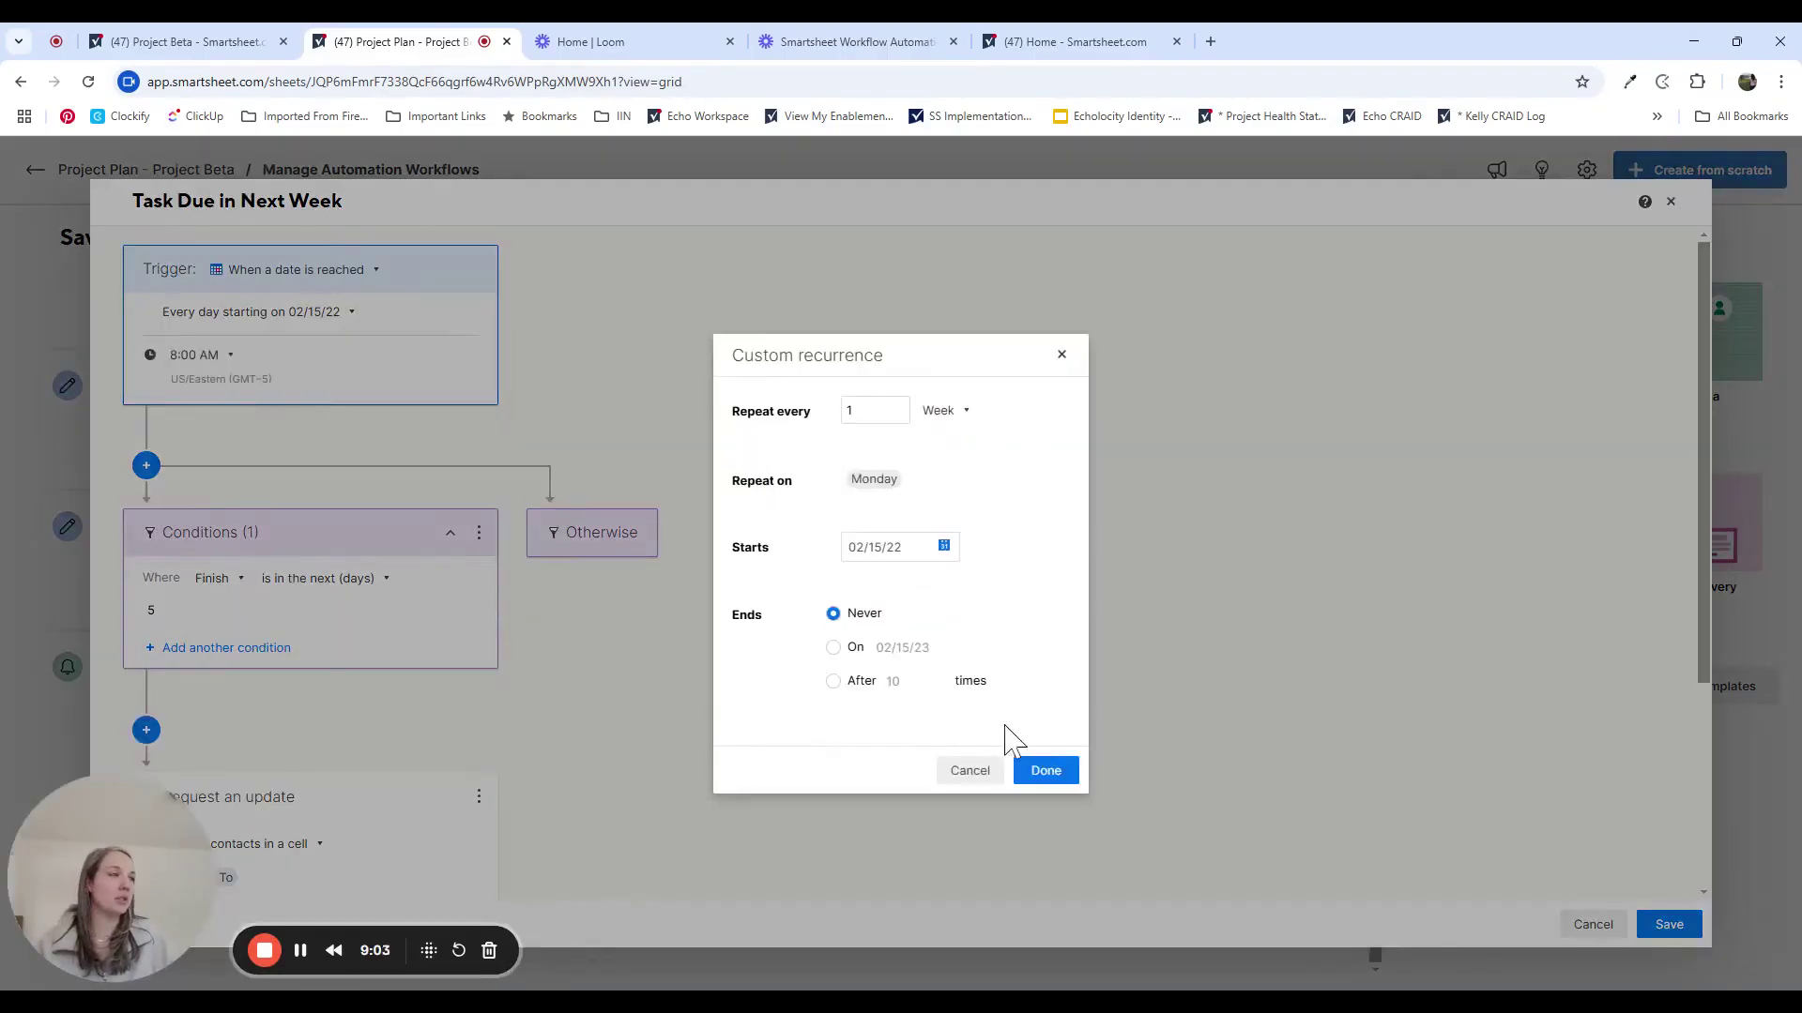
pyautogui.click(1063, 778)
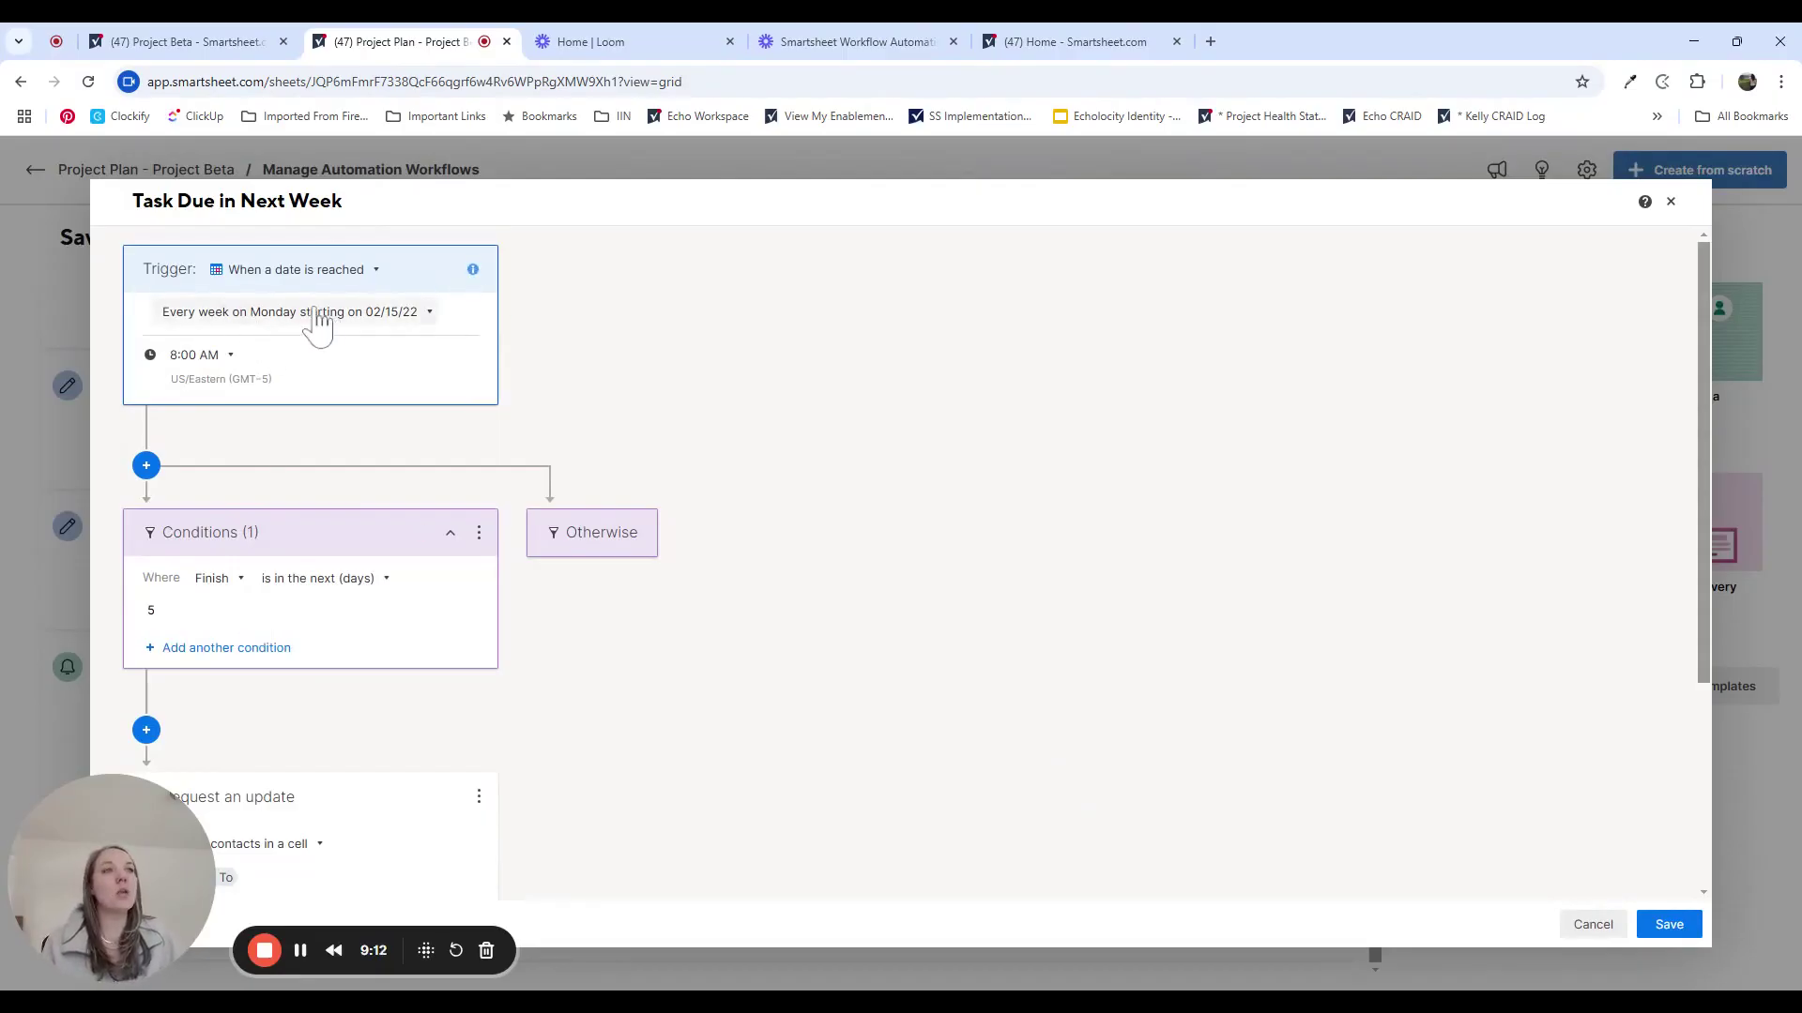
# Step: Add a condition: Status is not one of Complete, Cancelled
pyautogui.click(216, 647)
pyautogui.click(260, 661)
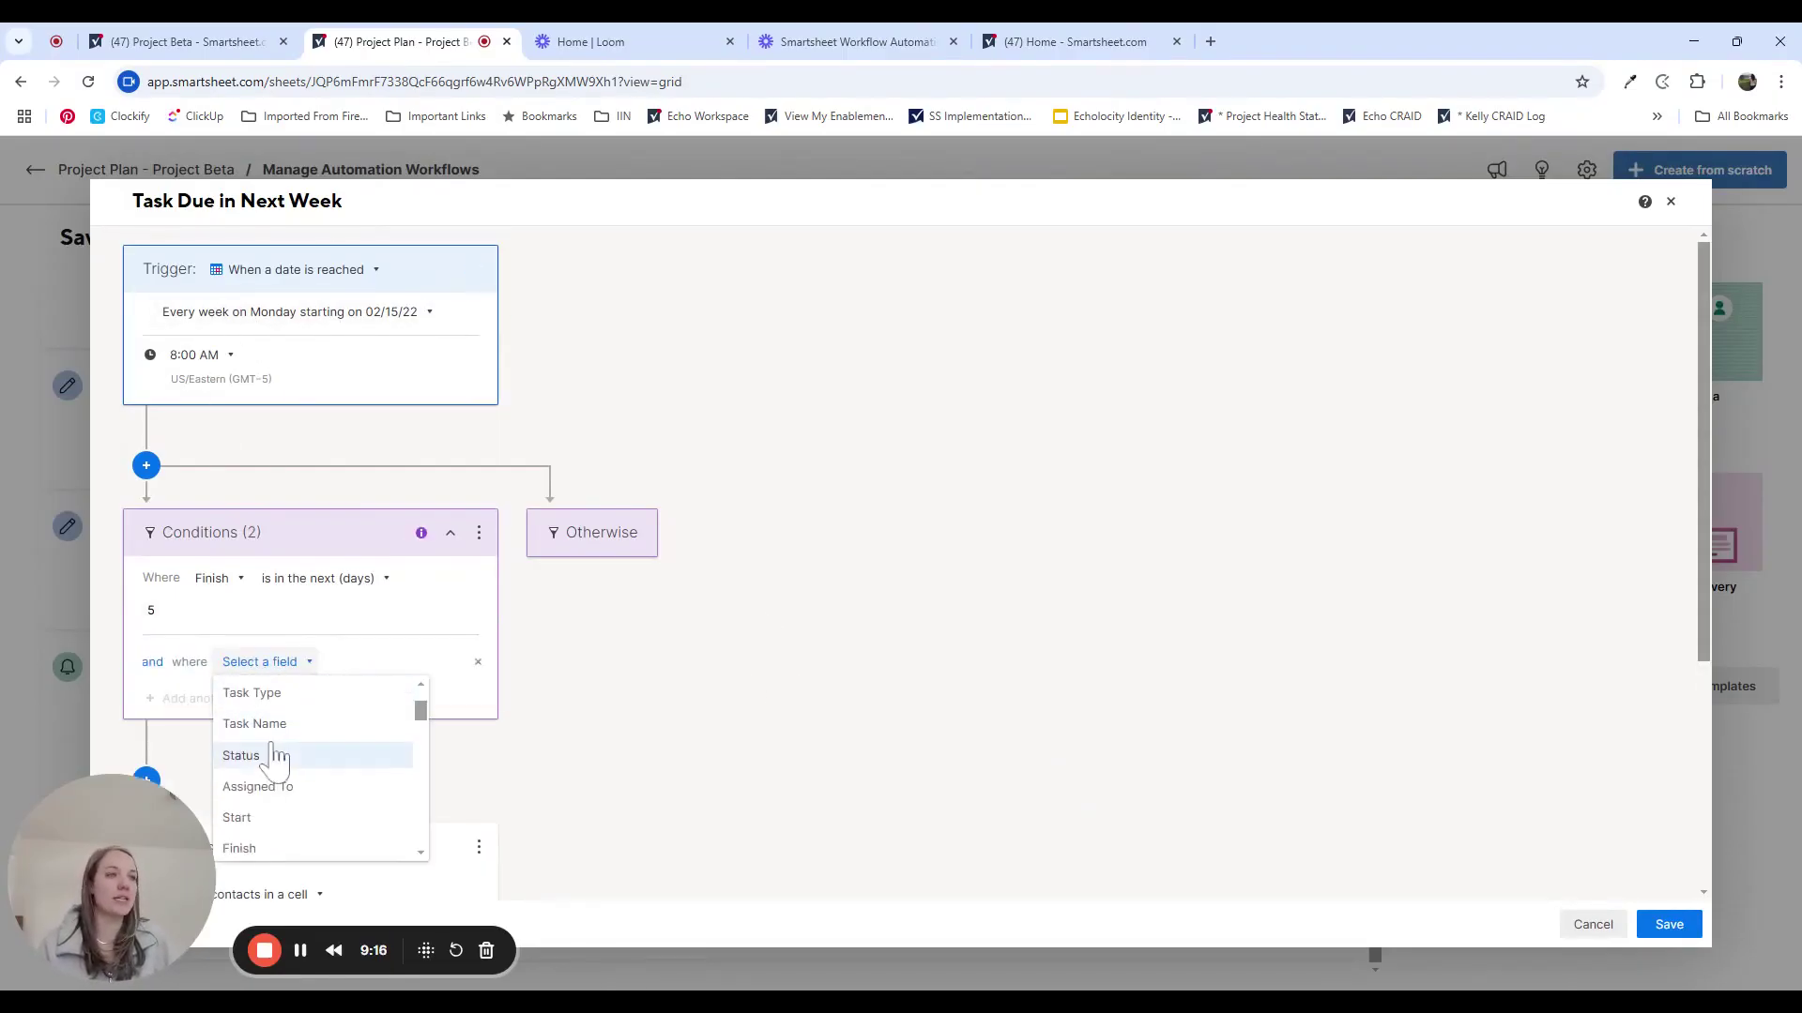
pyautogui.click(272, 756)
pyautogui.click(324, 663)
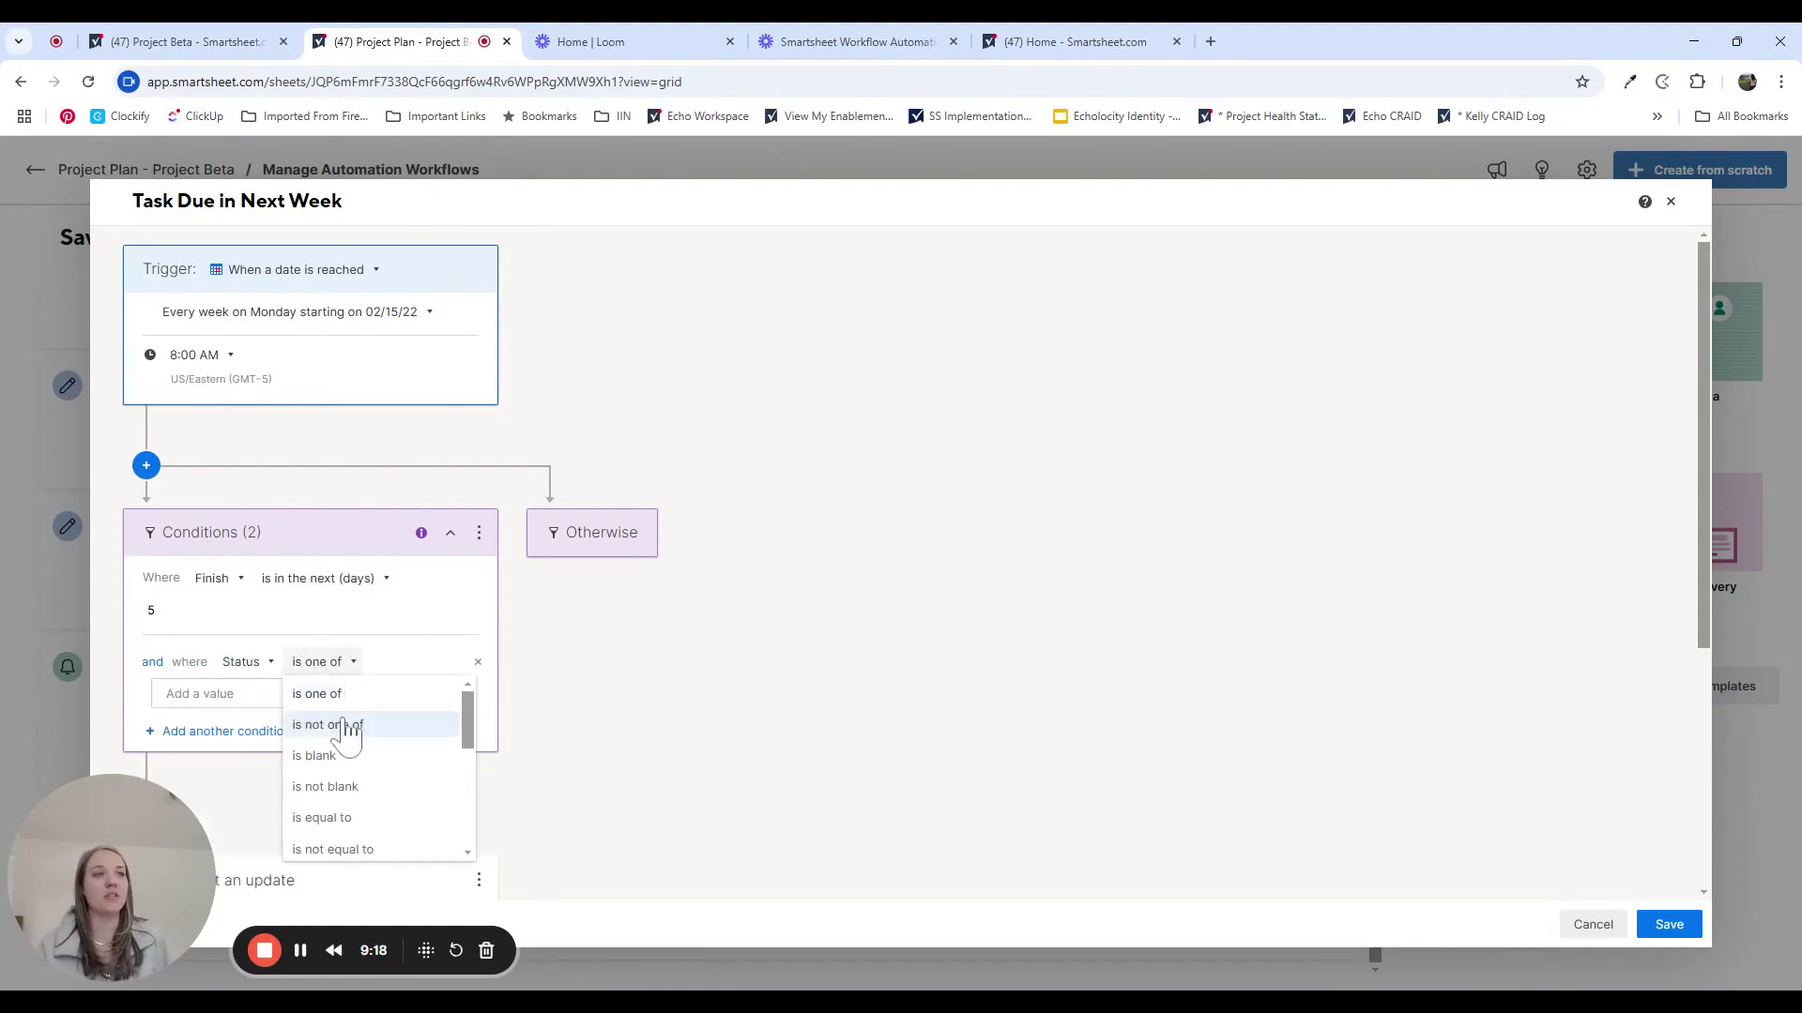
pyautogui.click(344, 730)
pyautogui.click(312, 823)
pyautogui.click(310, 852)
pyautogui.click(310, 884)
pyautogui.click(653, 764)
pyautogui.click(375, 696)
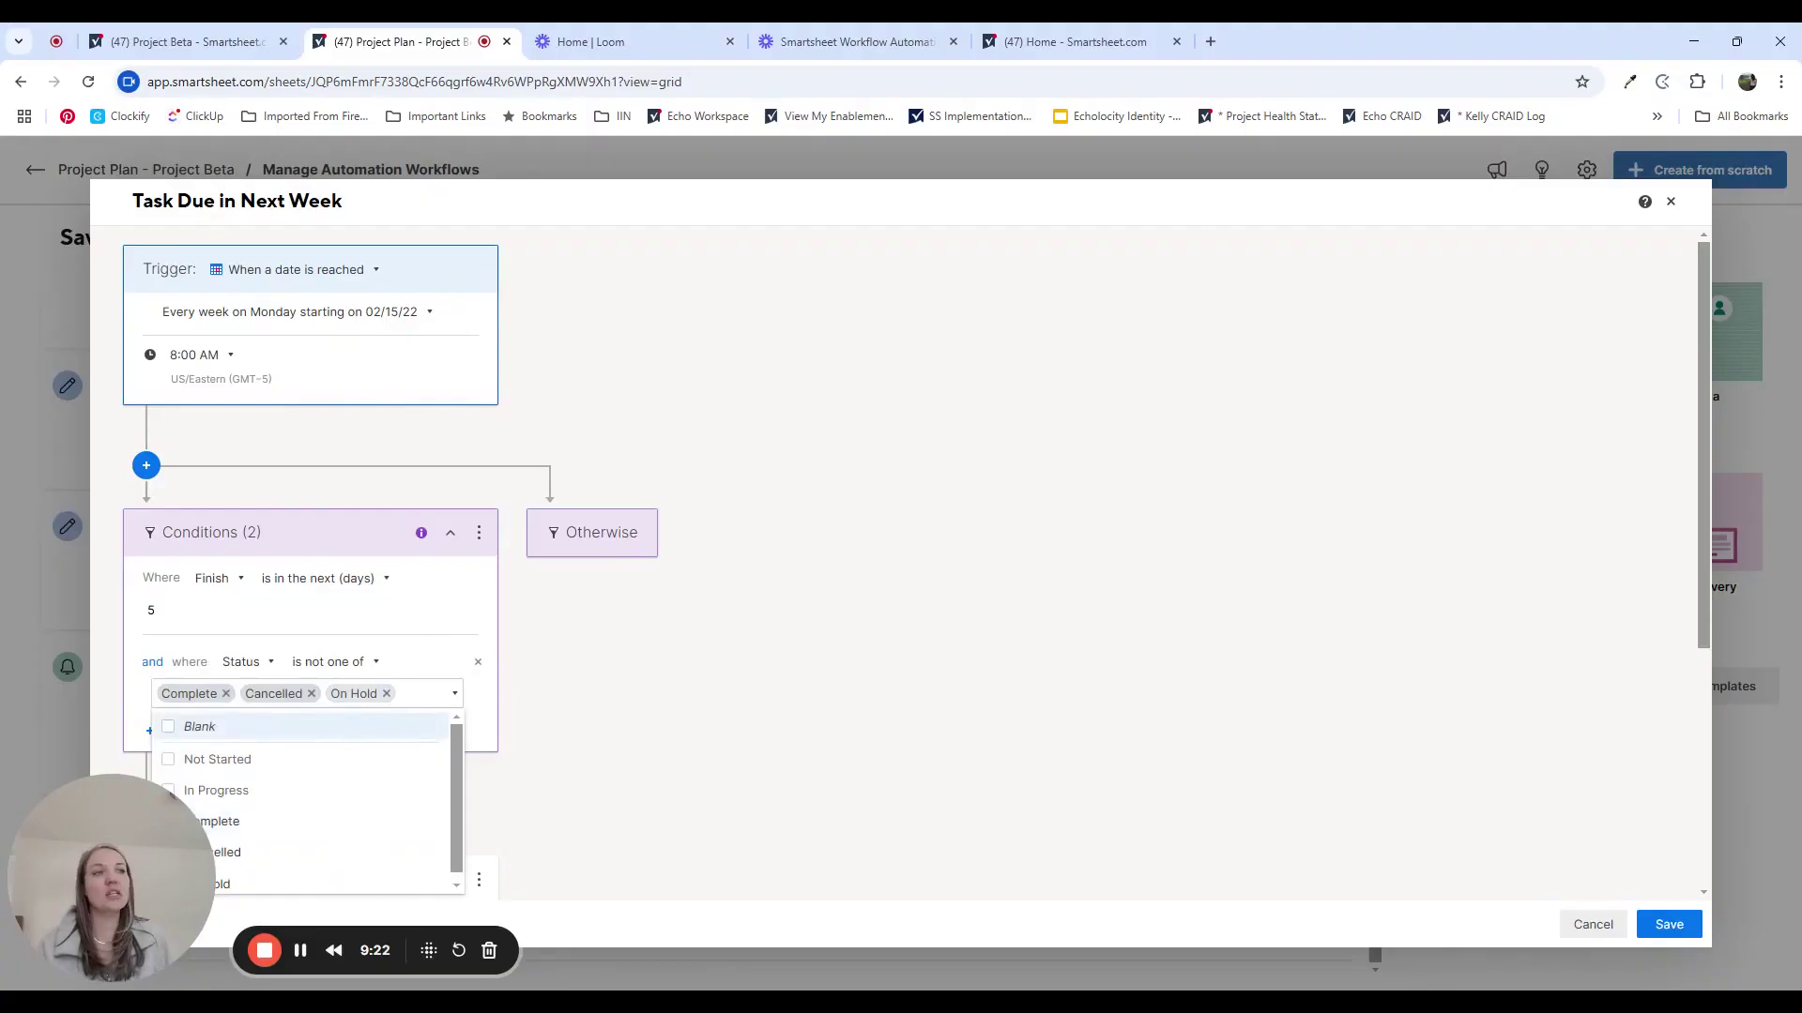
pyautogui.click(386, 693)
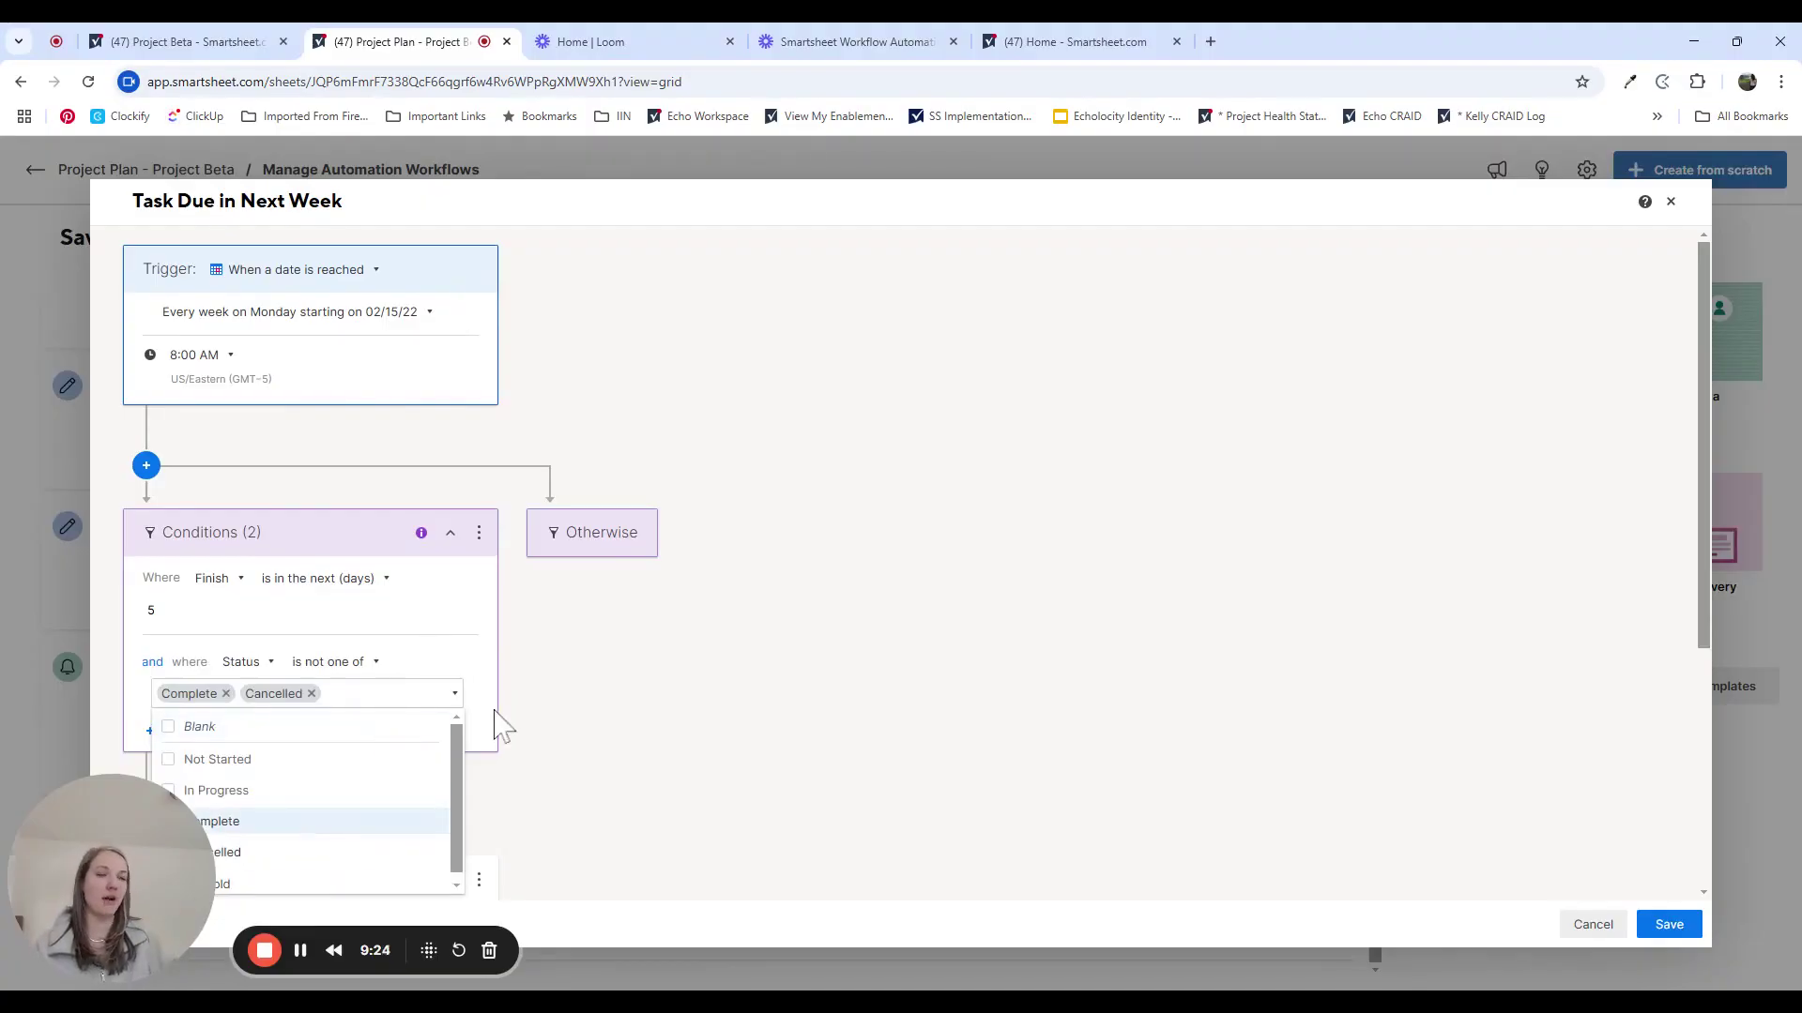
pyautogui.click(684, 748)
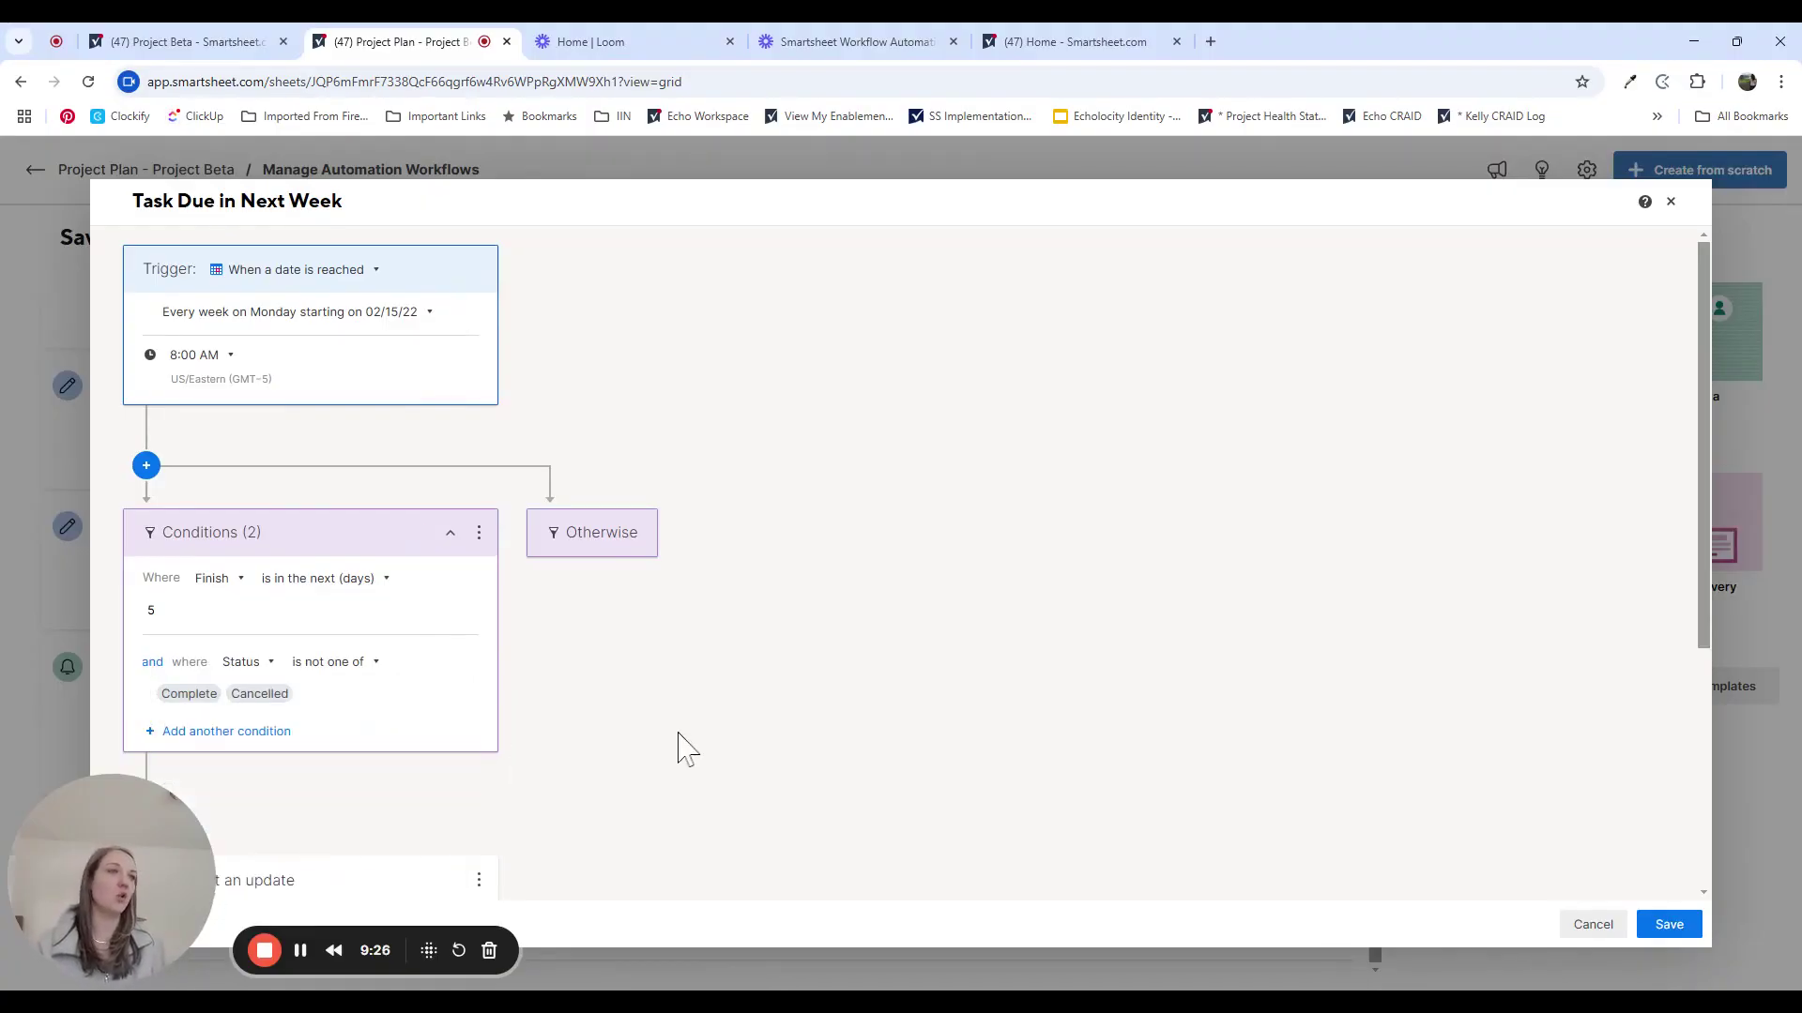
pyautogui.scroll(-4, 681, 748)
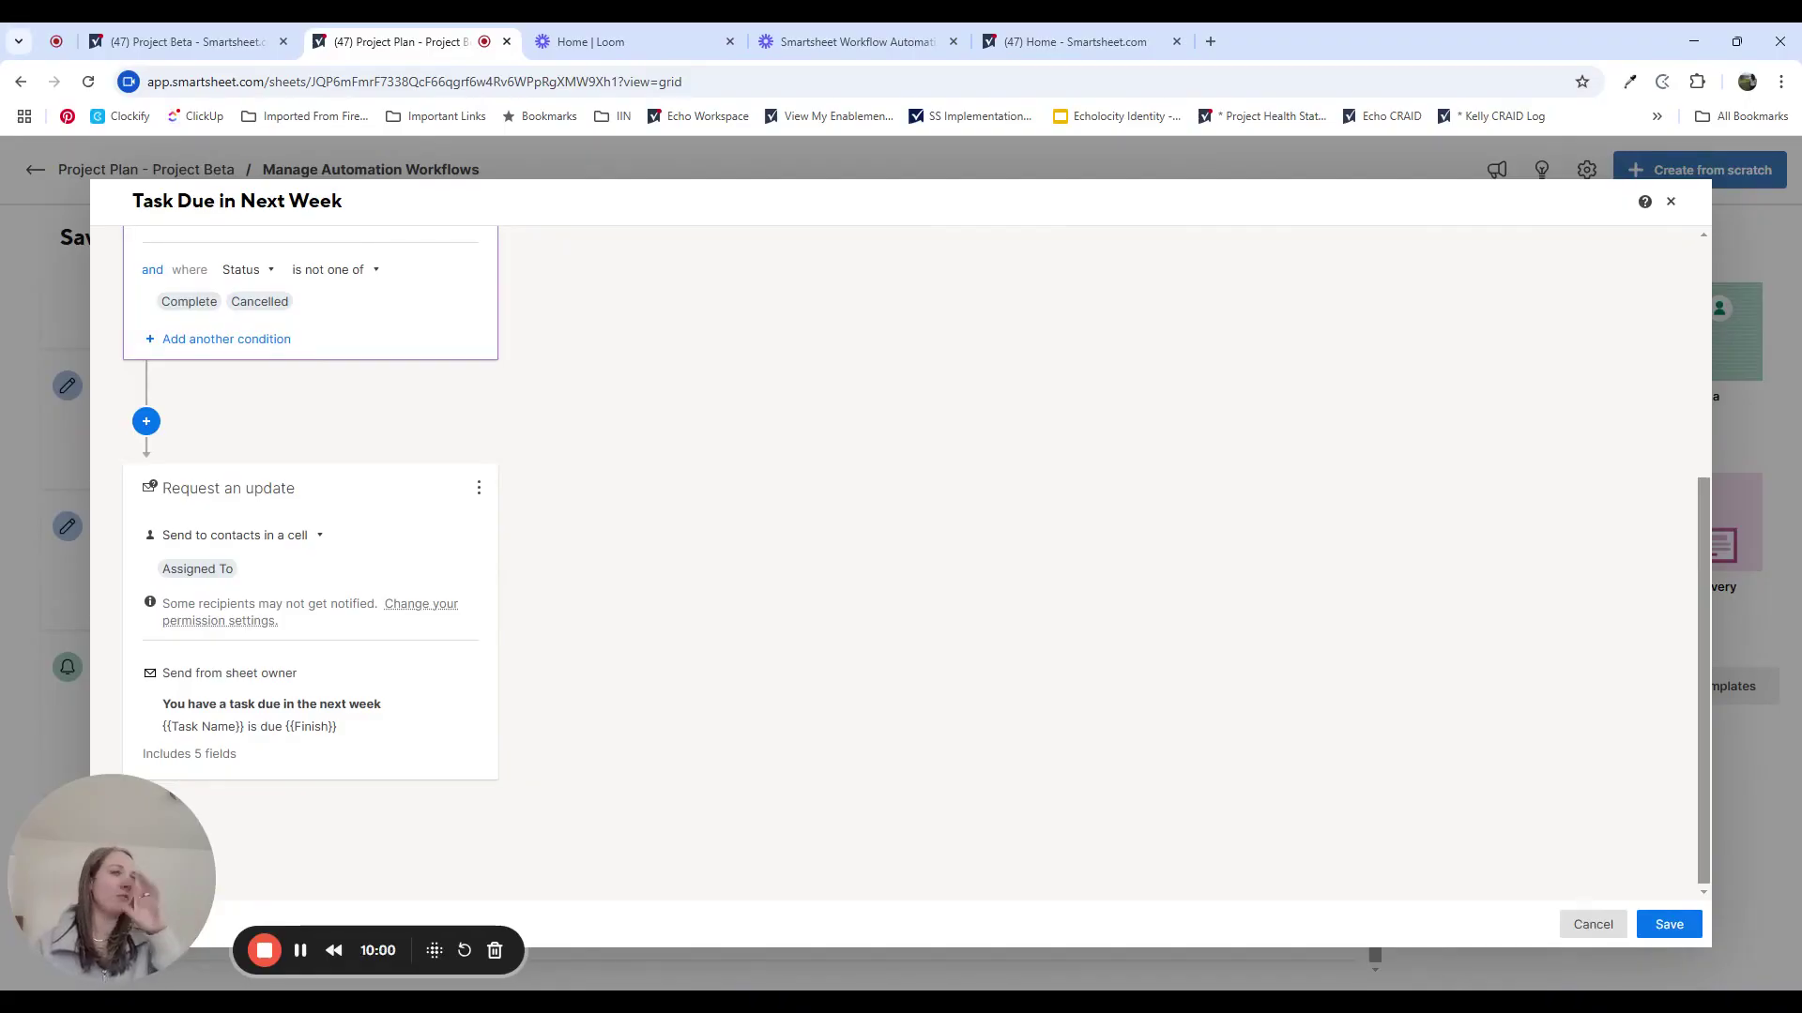
# Step: Dismiss the custom recurrence settings and cancel the 'Task Due in Next Week' editor without saving
pyautogui.scroll(5, 188, 394)
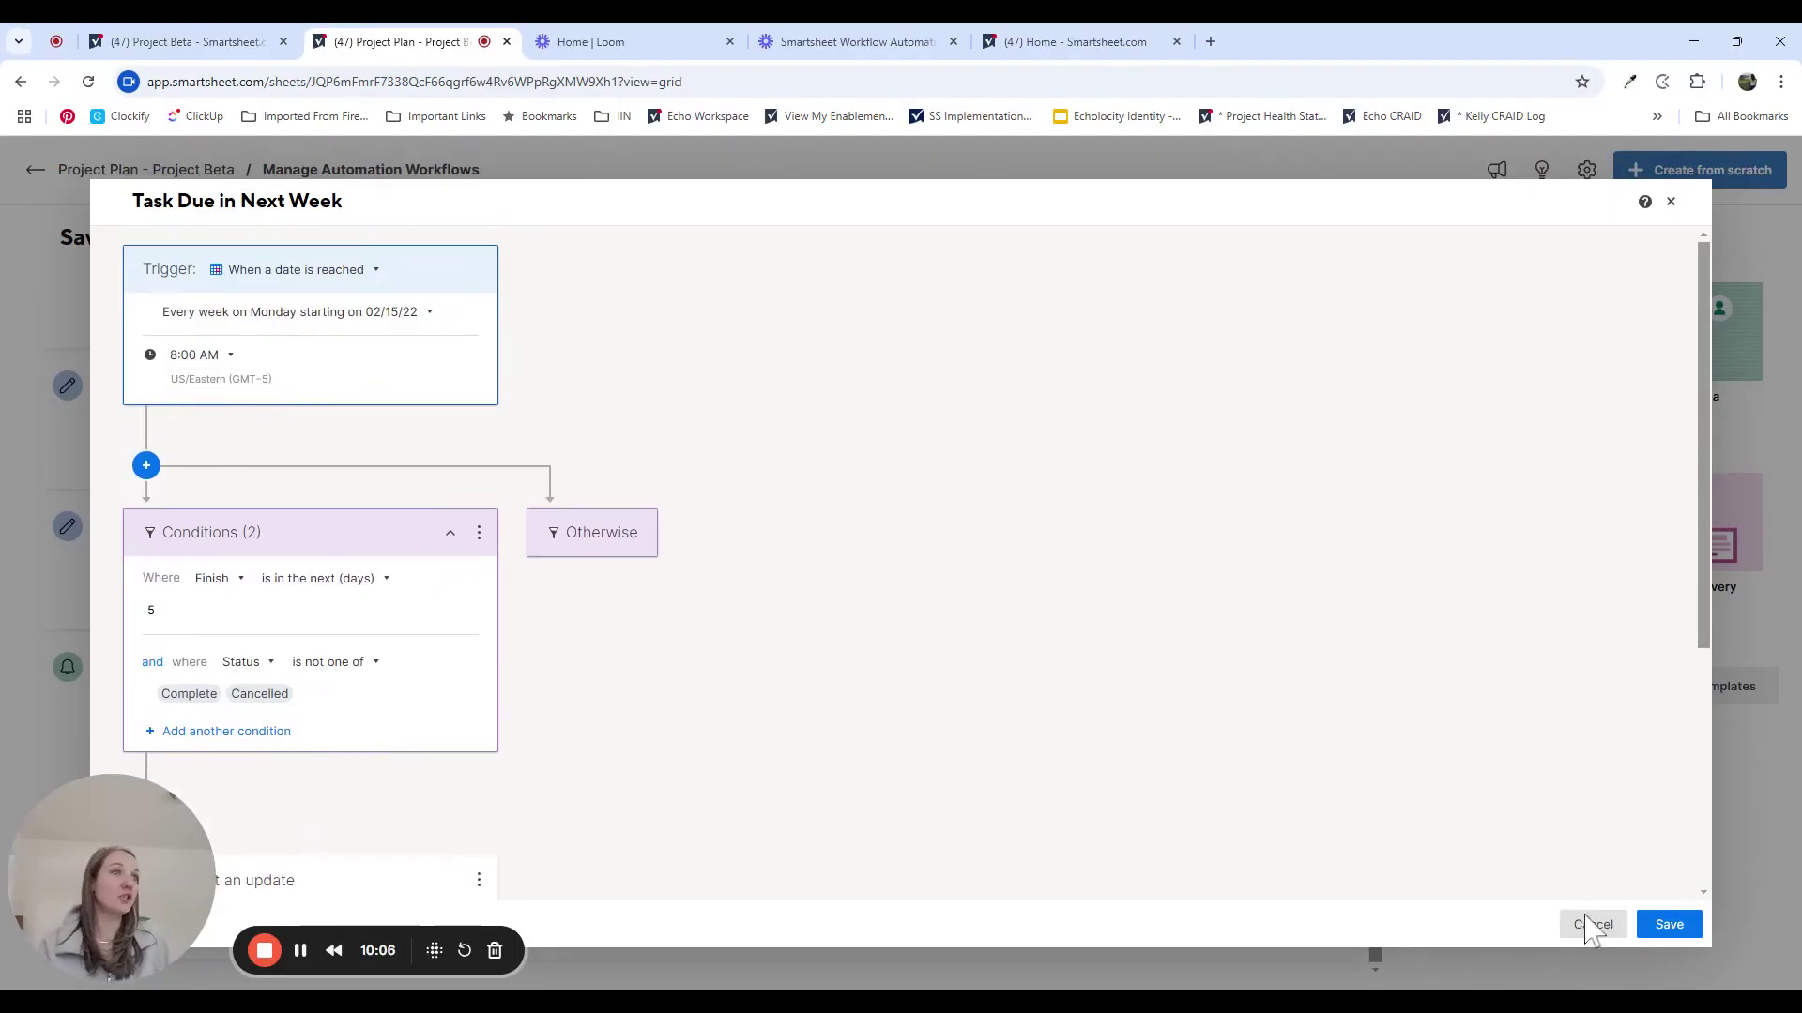
pyautogui.click(394, 319)
pyautogui.click(310, 413)
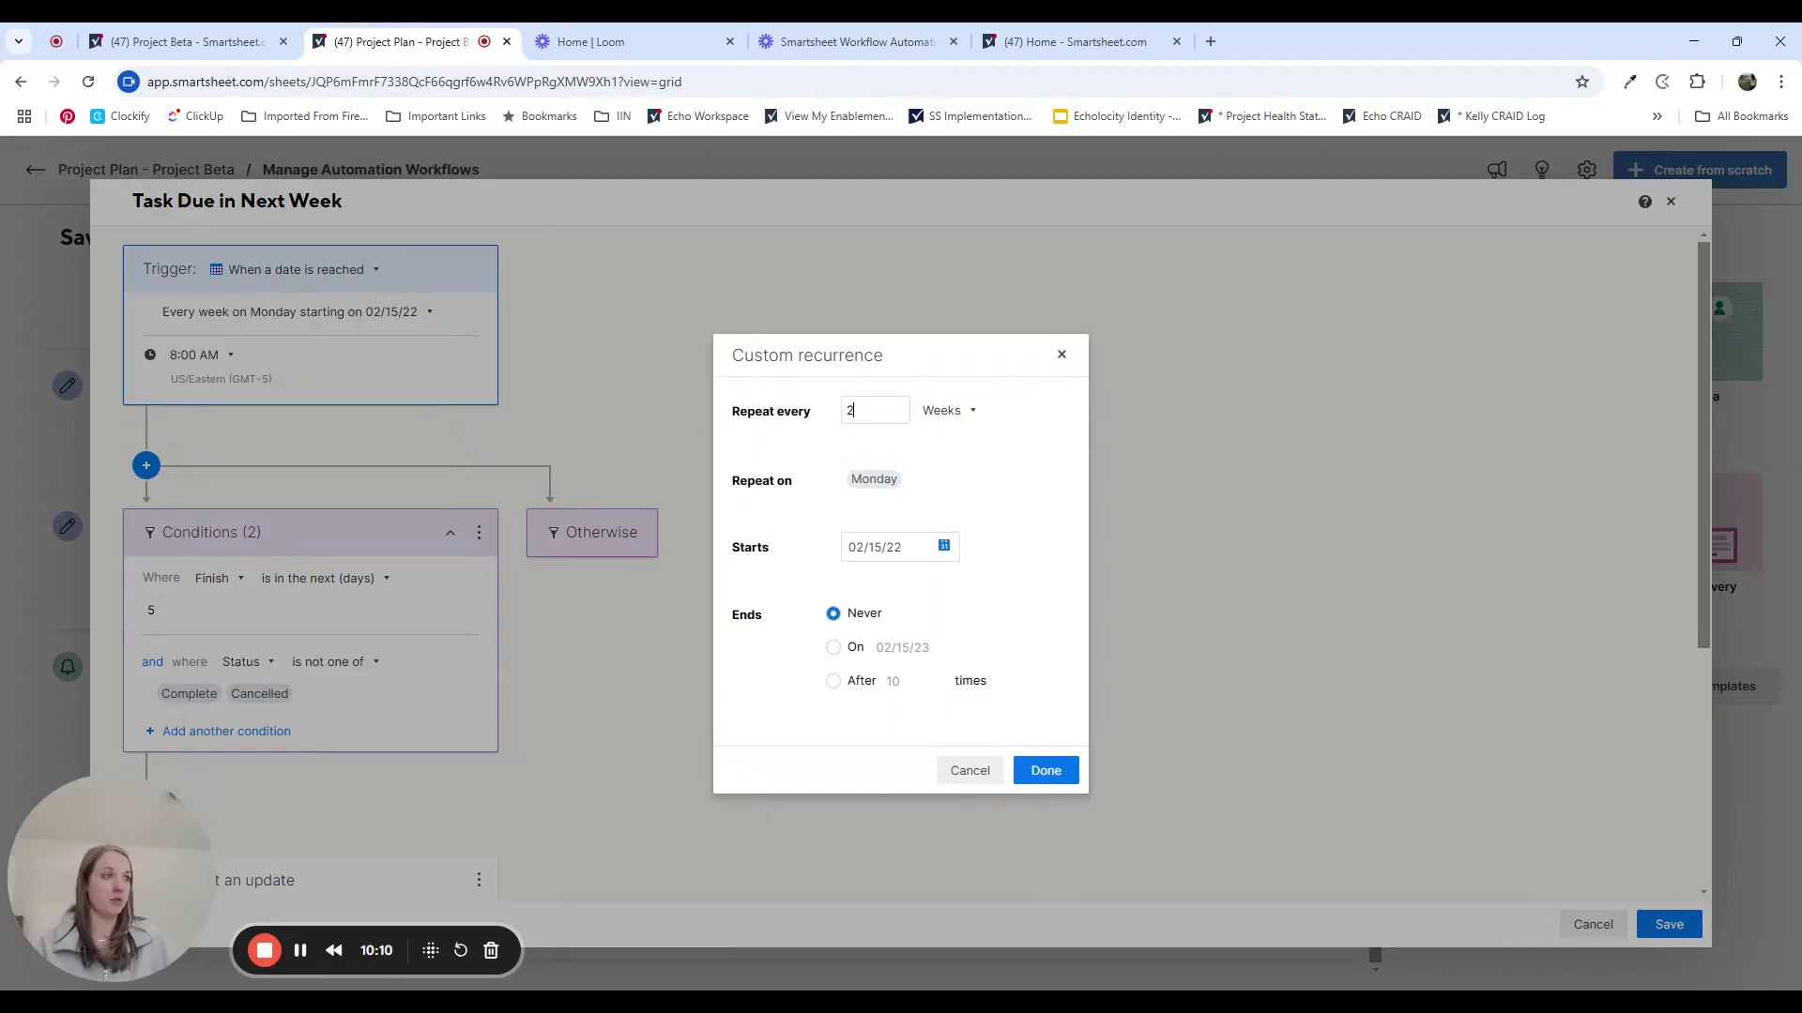
pyautogui.click(972, 774)
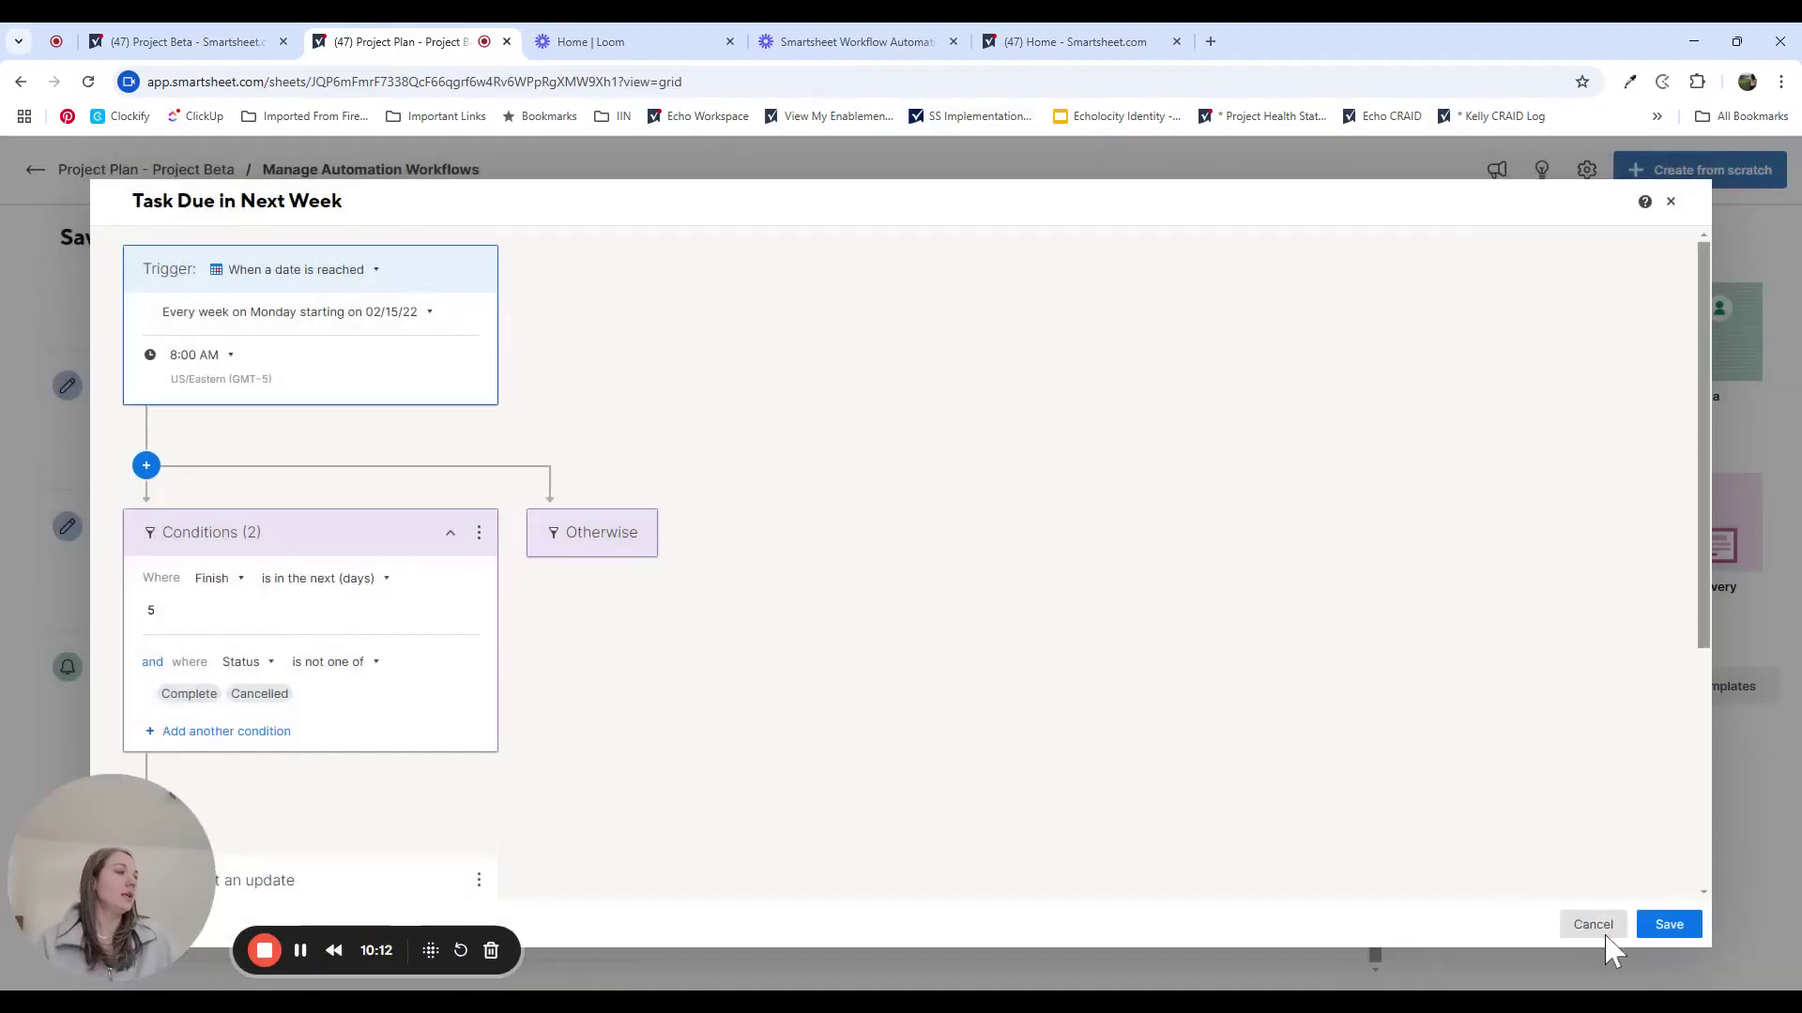
pyautogui.click(1595, 927)
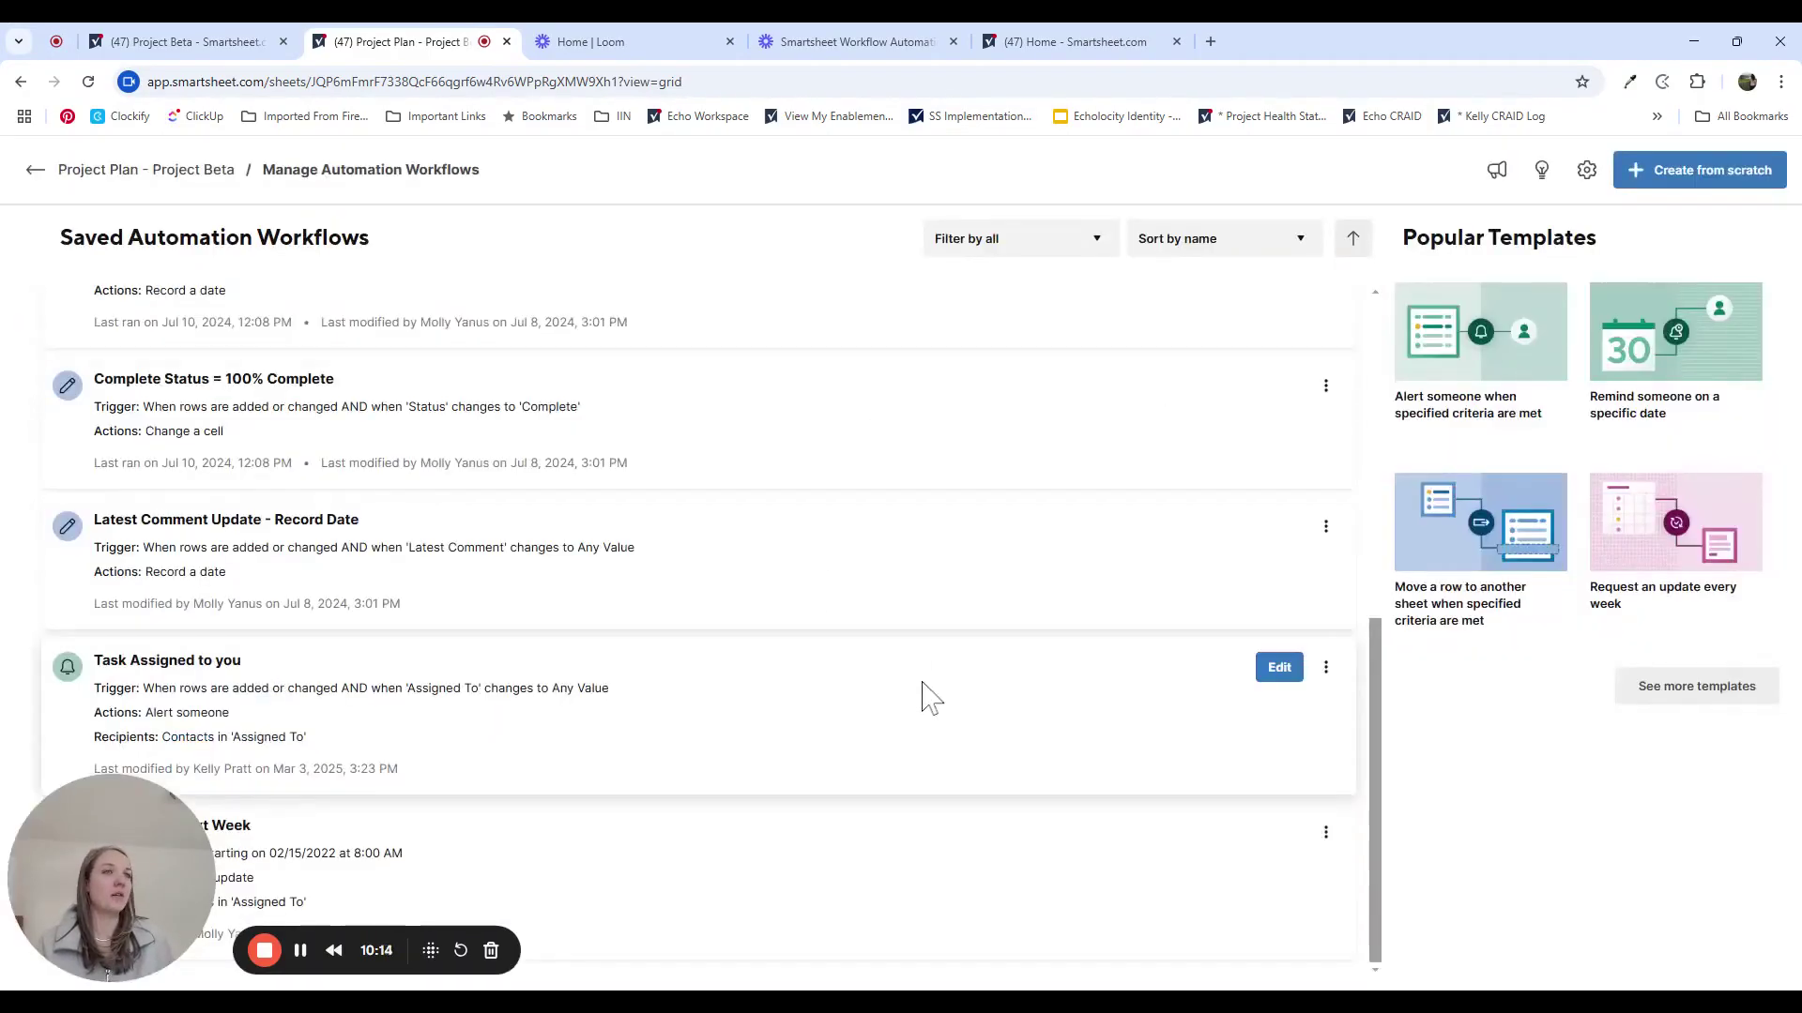
pyautogui.scroll(4, 928, 697)
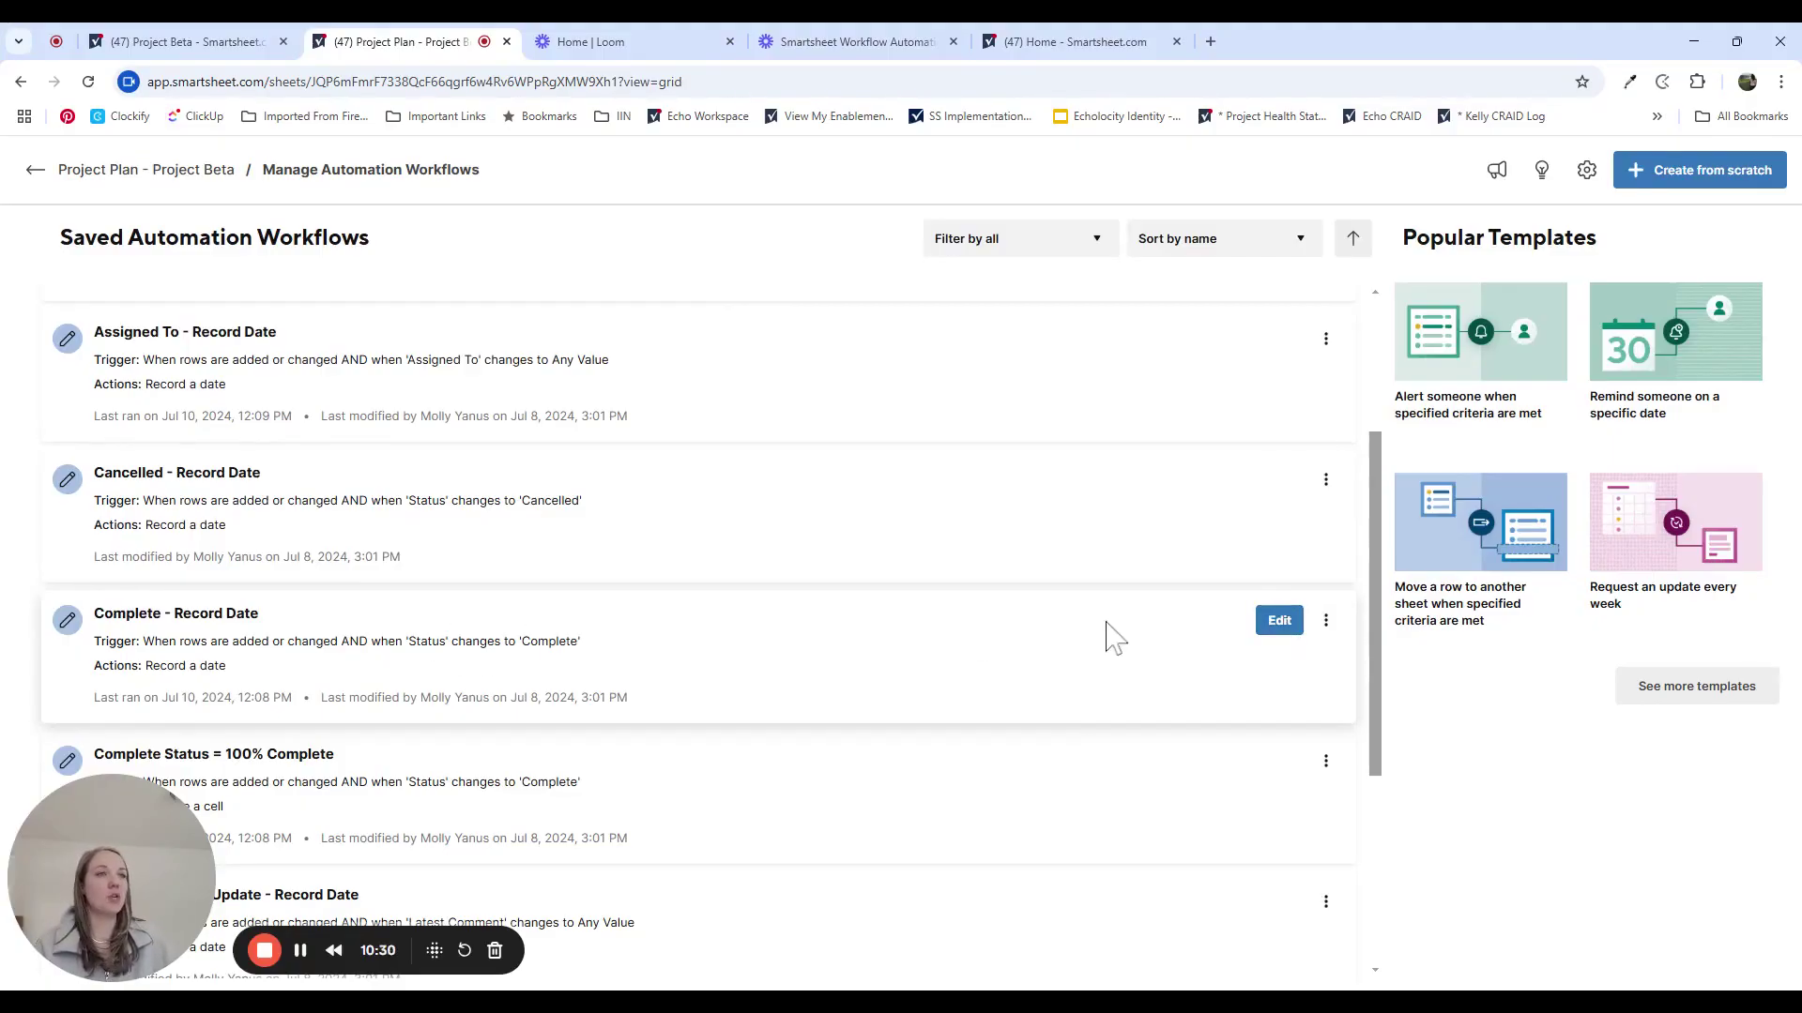
# Step: Open 'Complete - Record Date', which records Complete Date (Record) when Status becomes Complete
pyautogui.click(1282, 638)
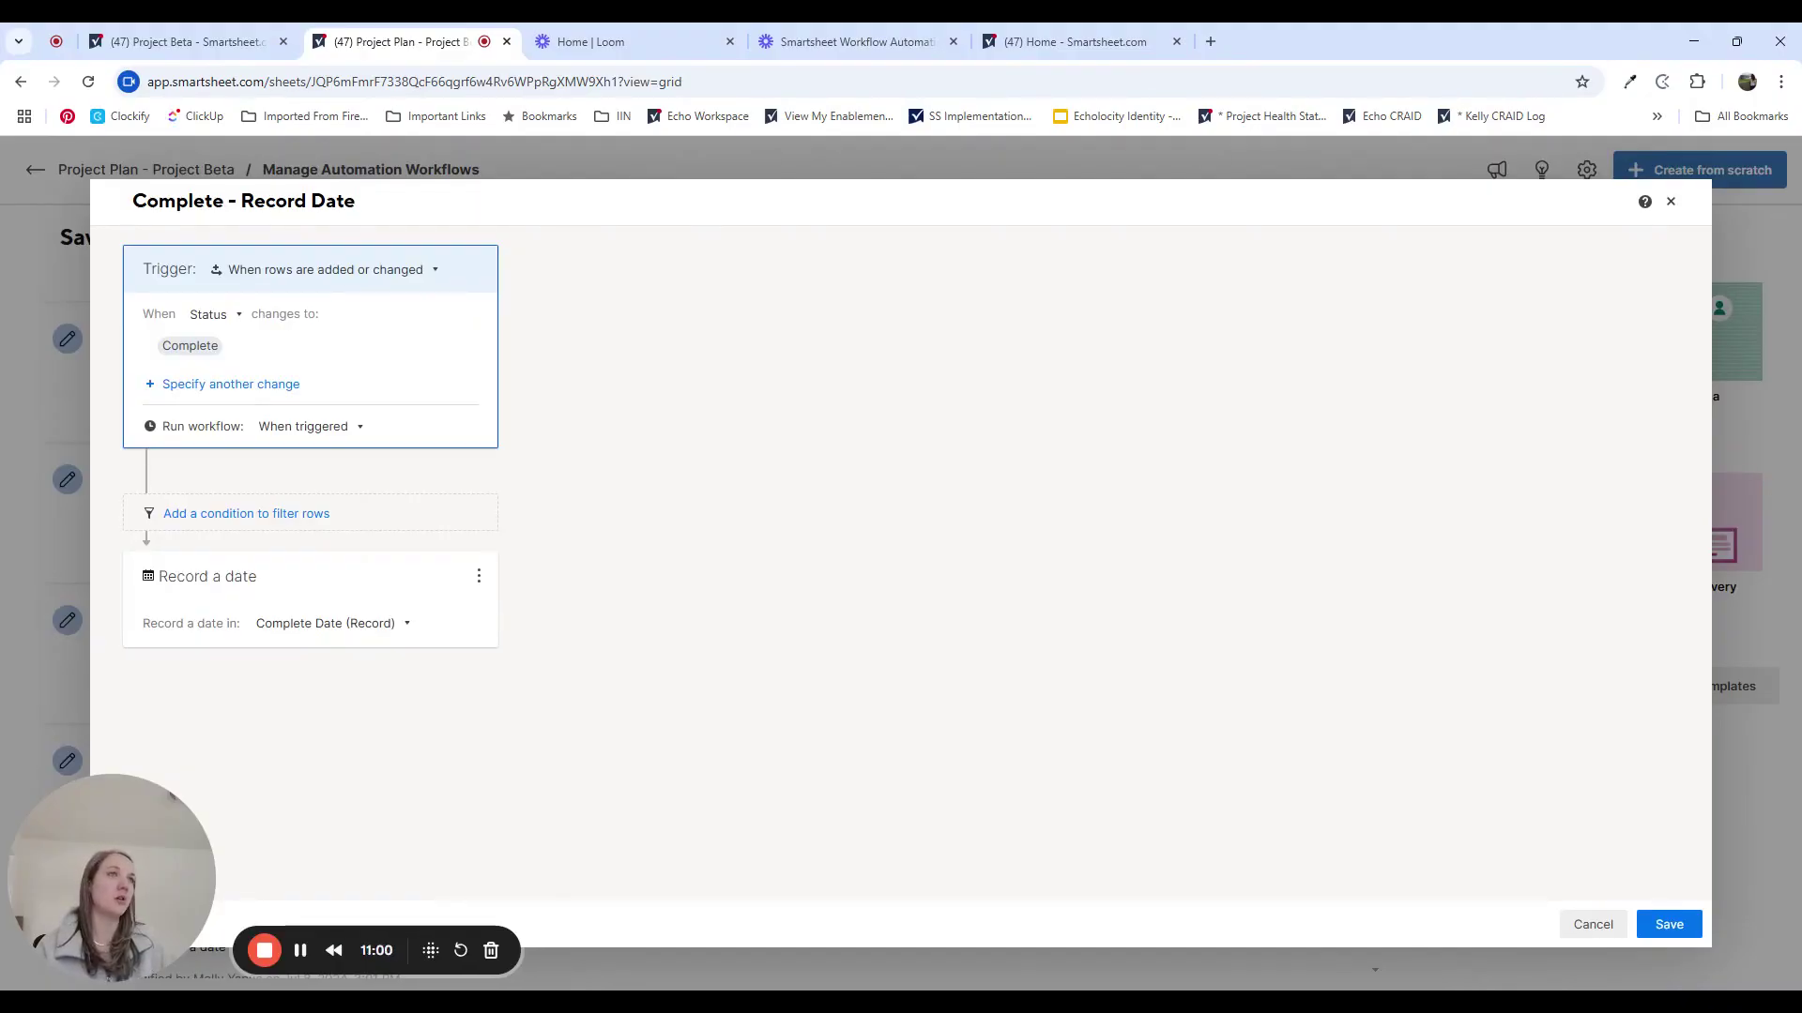
# Step: Cancel the 'Complete - Record Date' editor and scroll the workflow list back to the top
pyautogui.click(1616, 927)
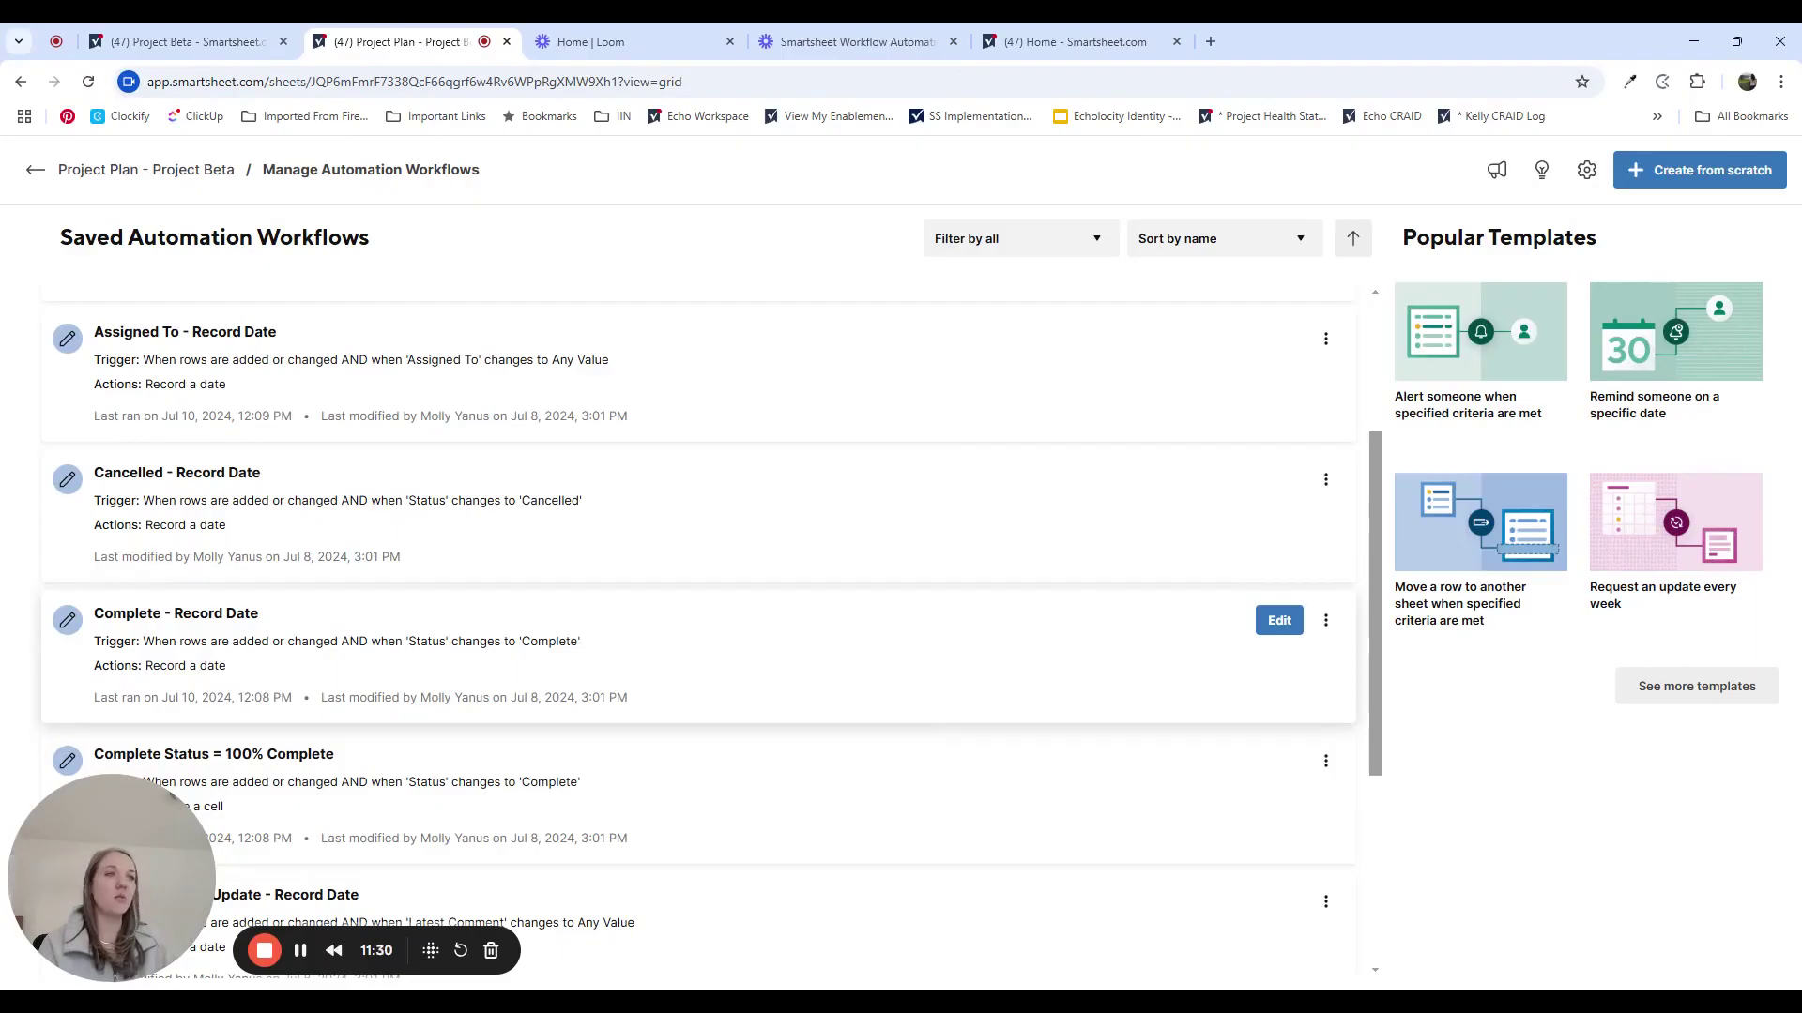
pyautogui.scroll(3, 1138, 581)
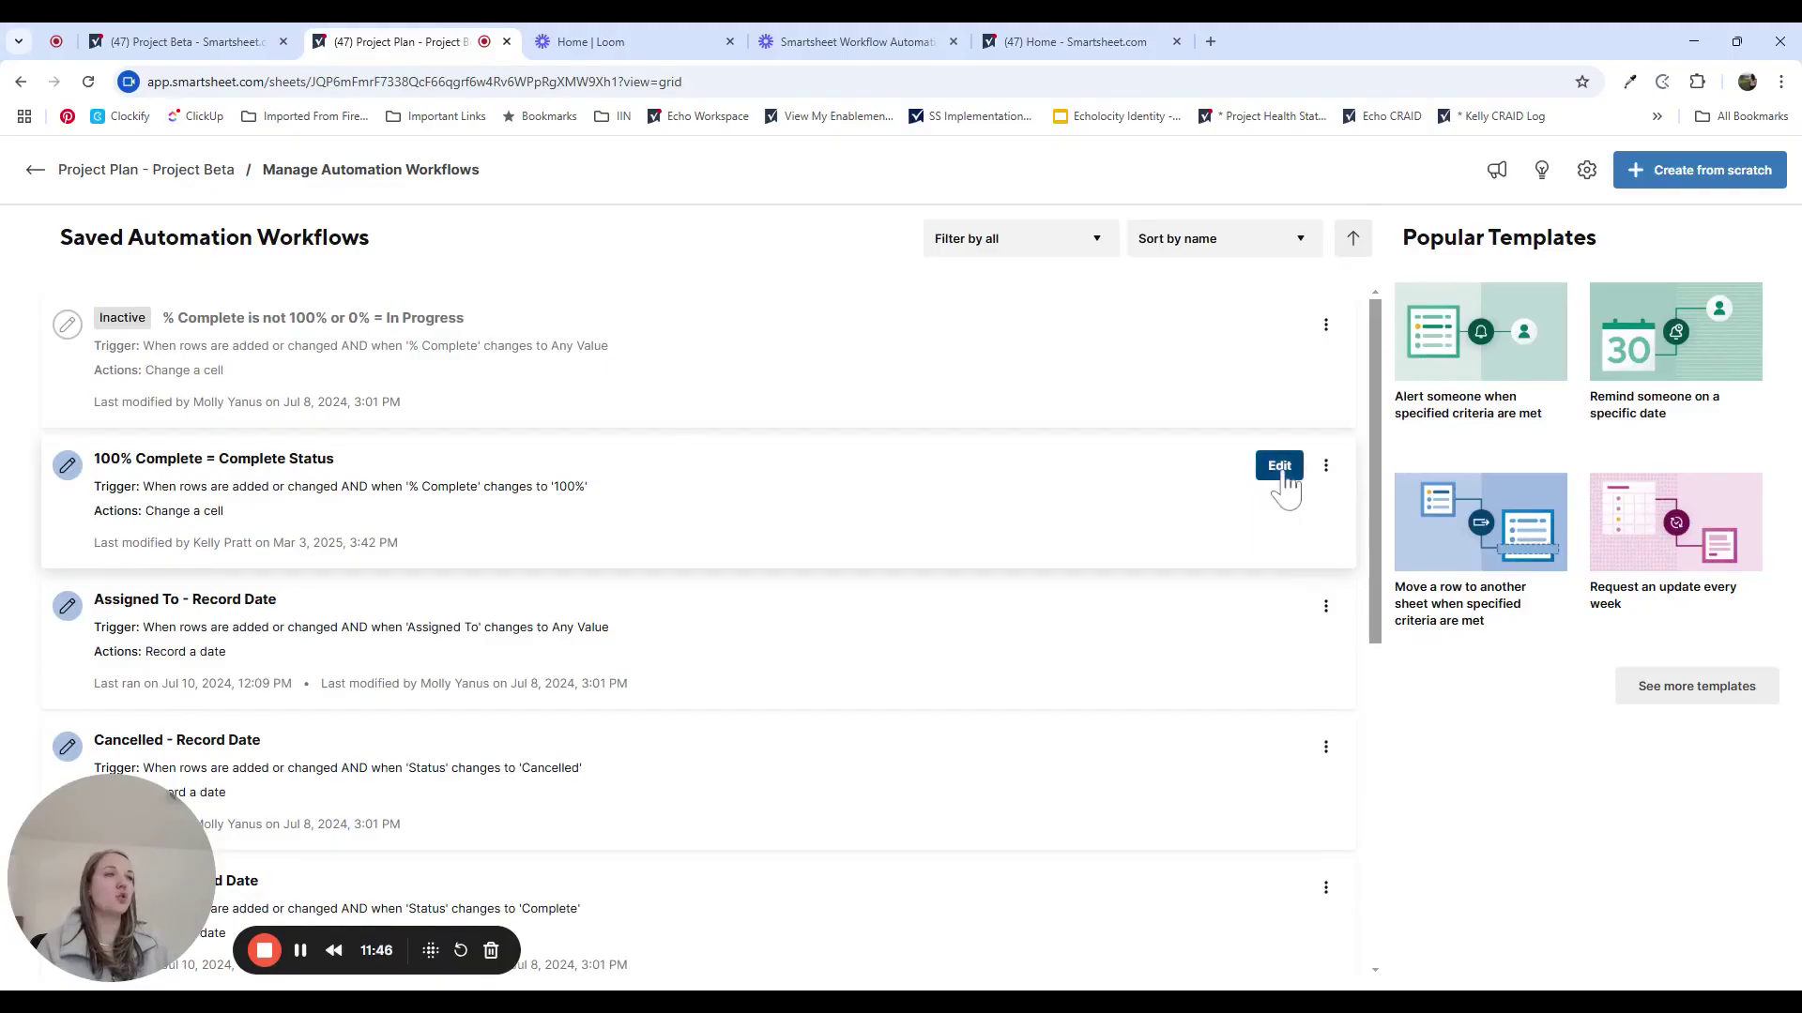
# Step: Open '100% Complete = Complete Status' to inspect its % Complete trigger and change-cell action
pyautogui.click(1280, 467)
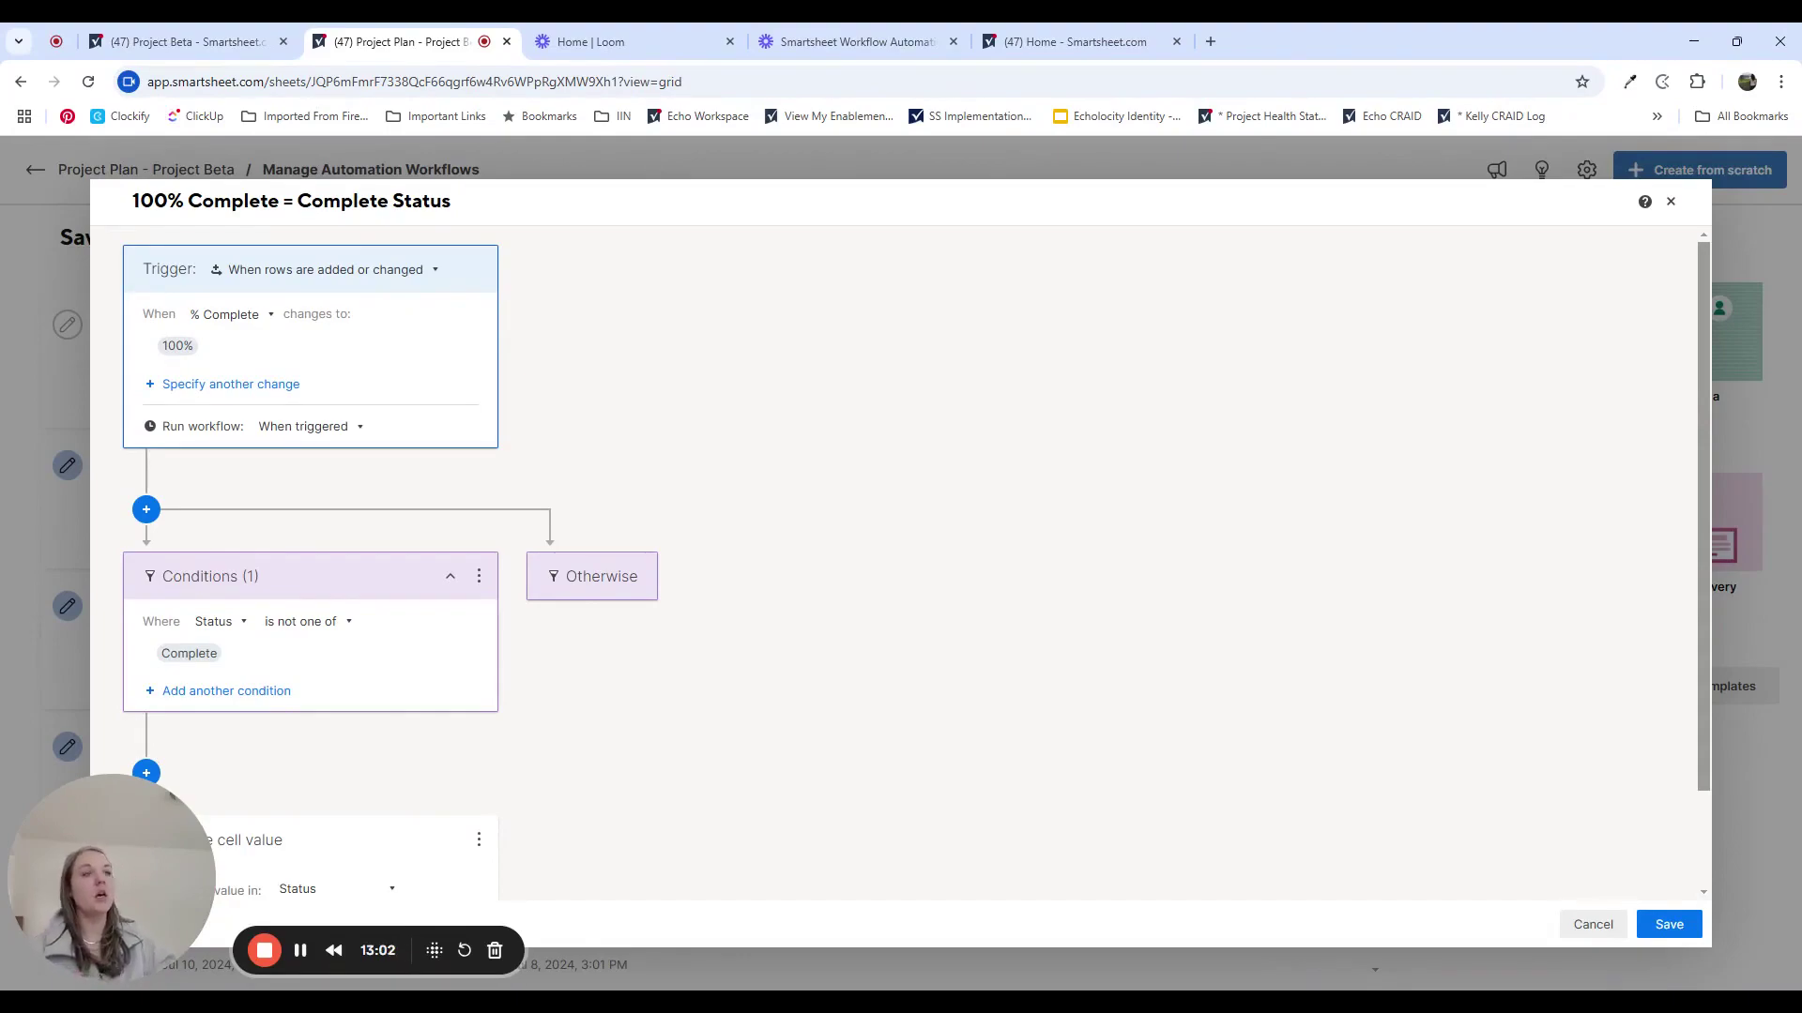
pyautogui.scroll(-2, 1132, 413)
pyautogui.scroll(2, 1026, 434)
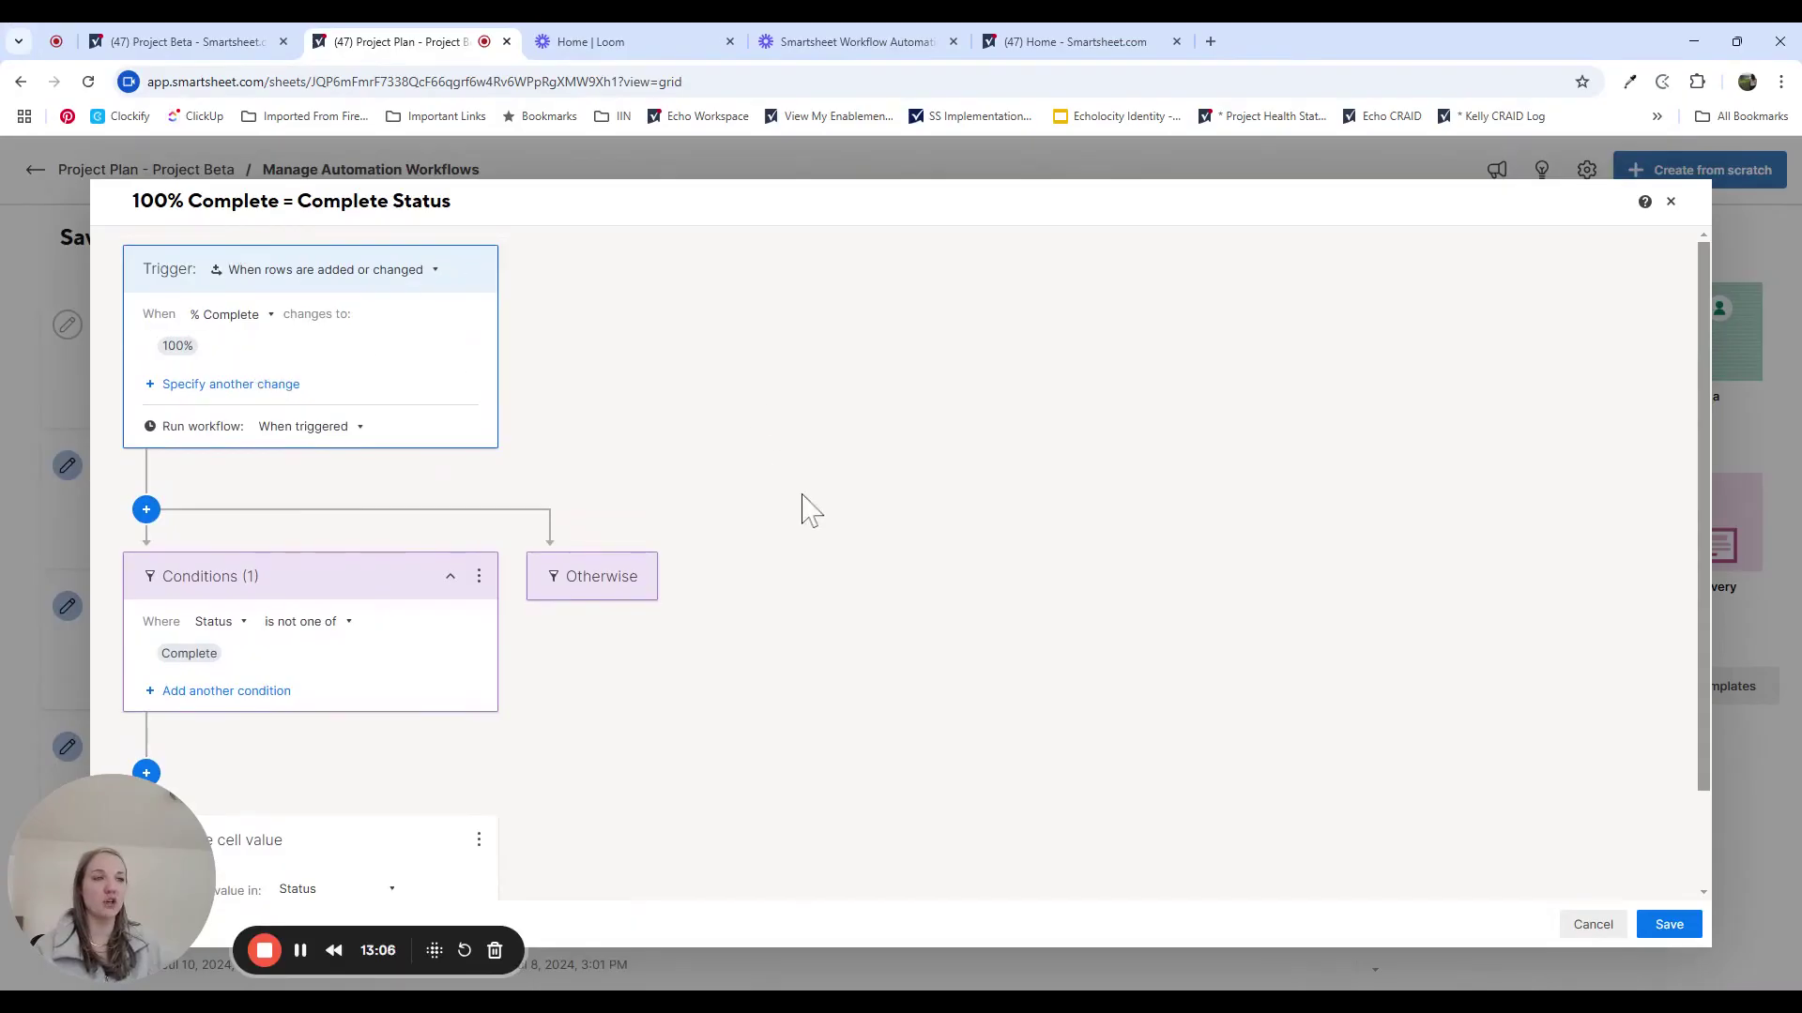
pyautogui.scroll(-2, 807, 509)
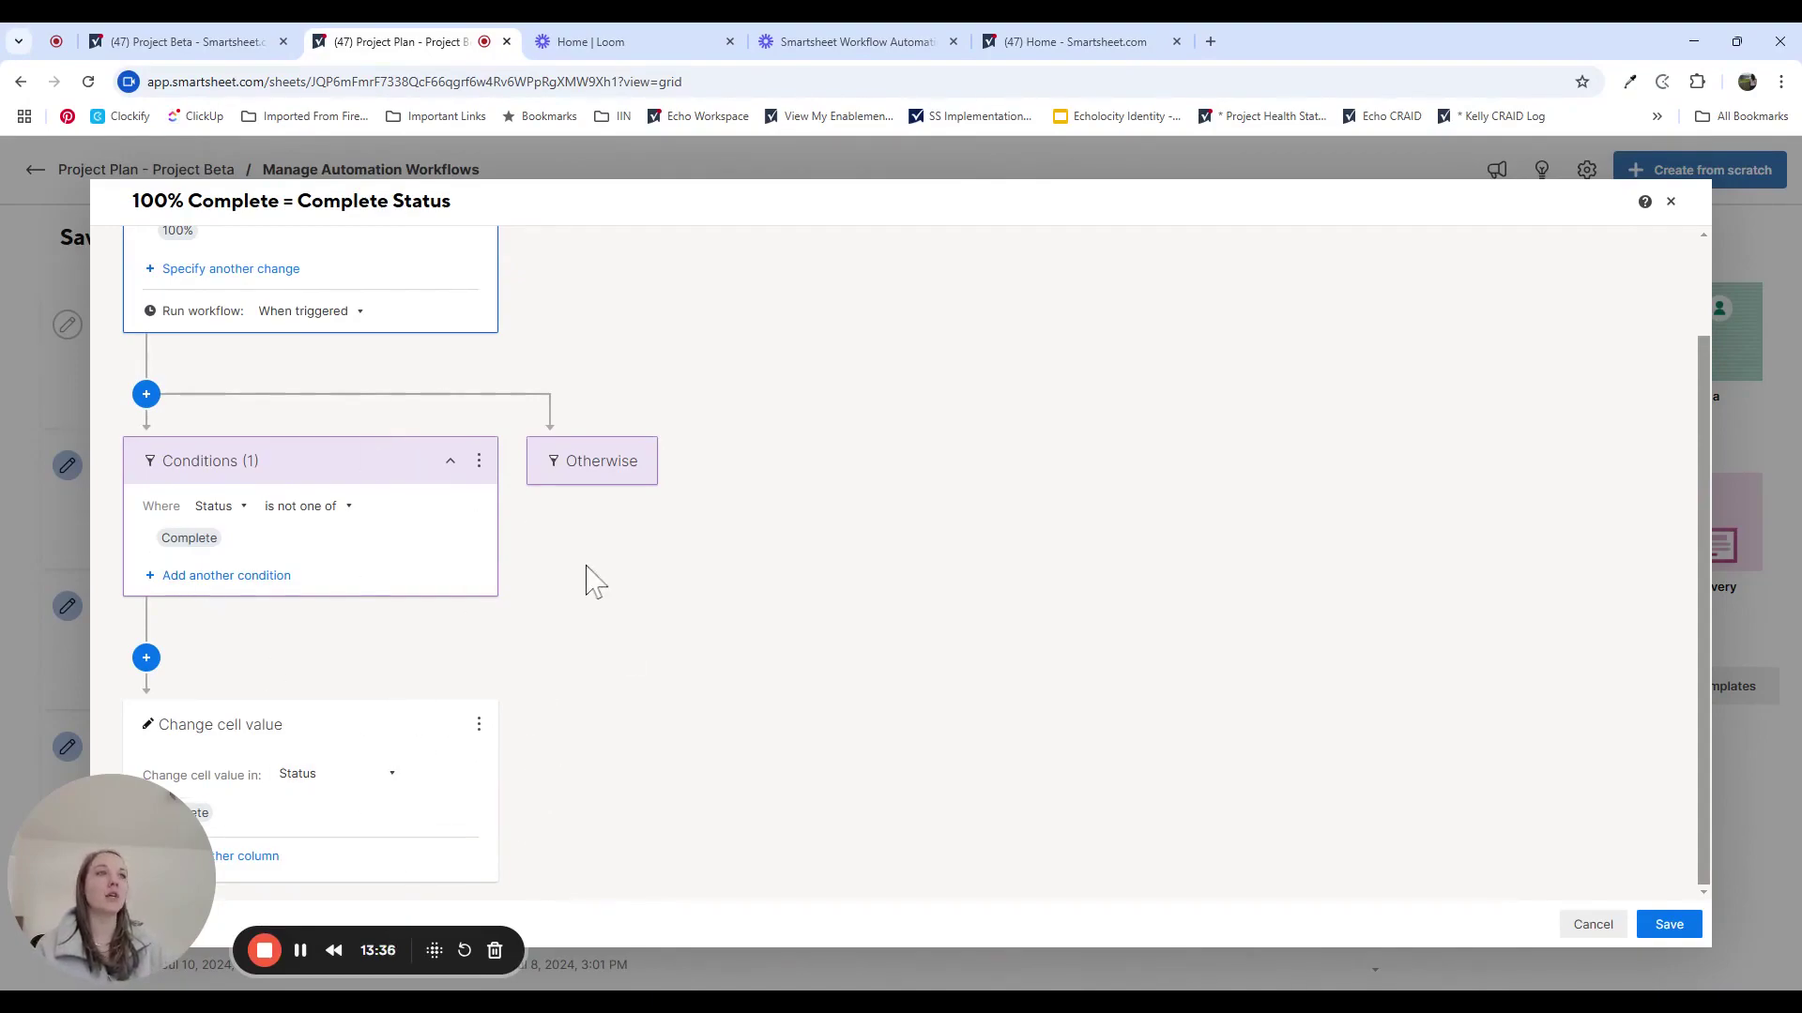
pyautogui.scroll(2, 606, 577)
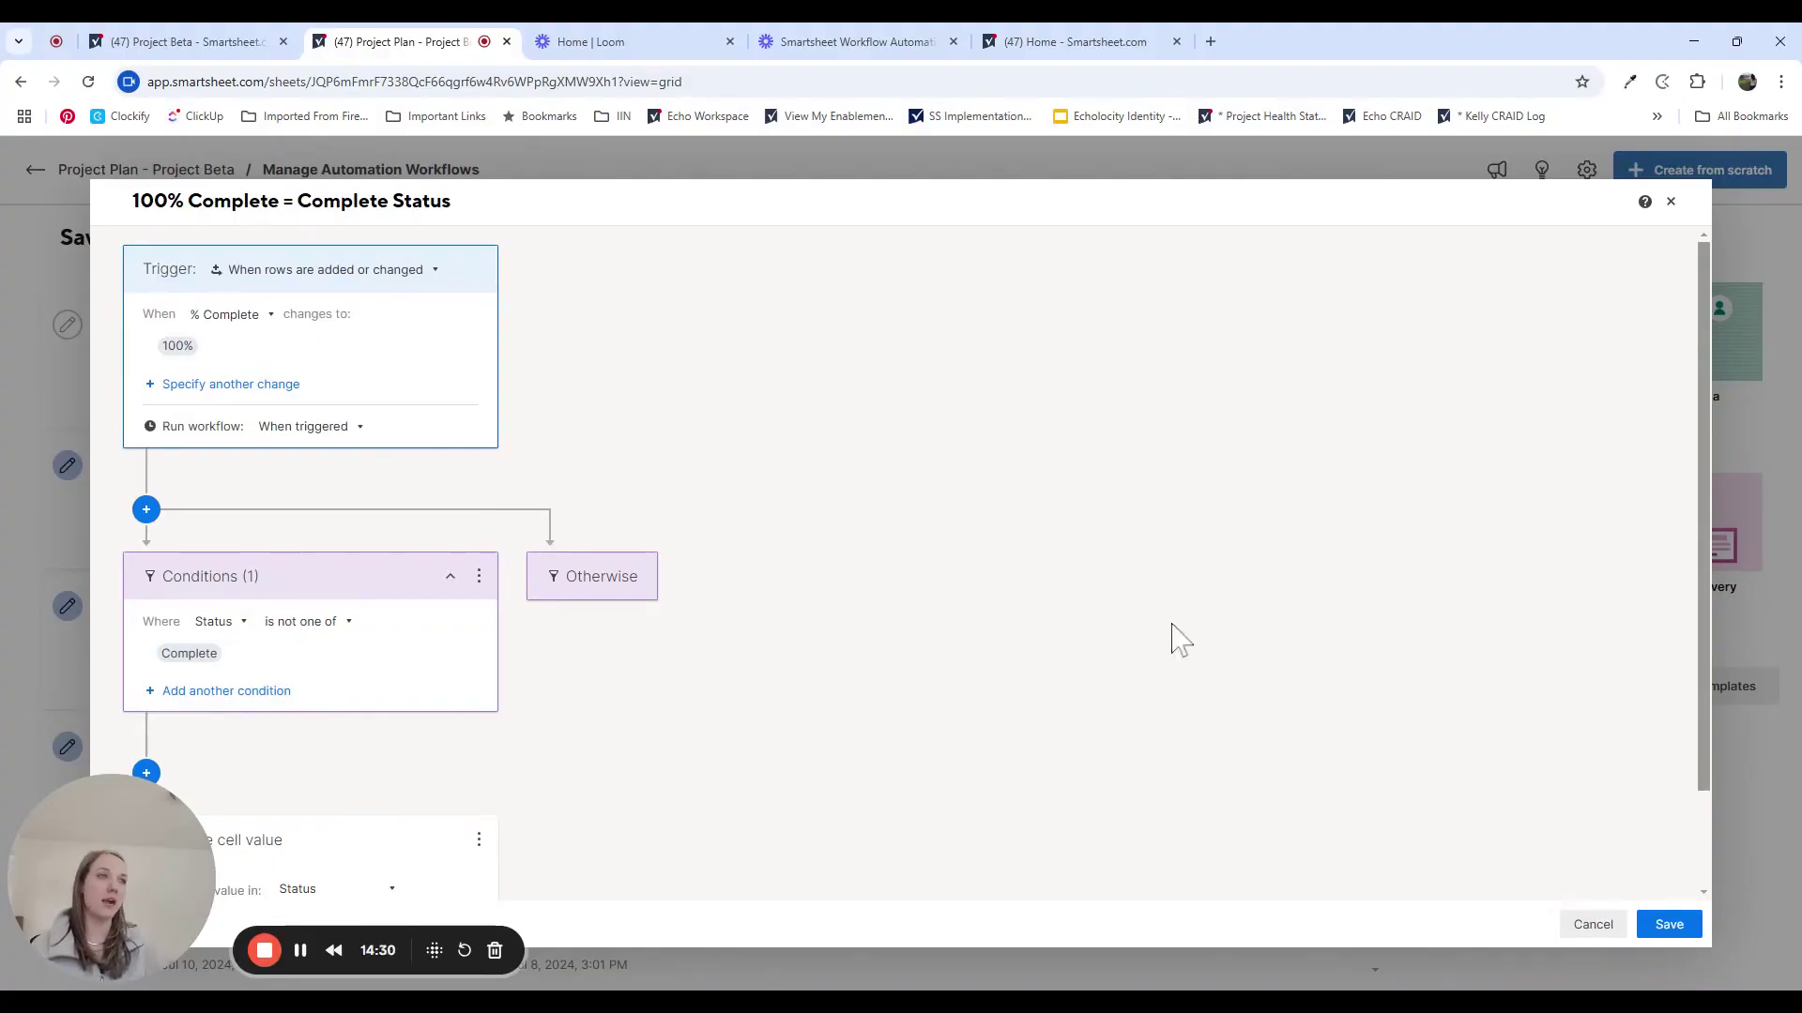
# Step: Cancel the 100% Complete editor and open the inactive '% Complete is not 100% or 0% = In Progress' workflow
pyautogui.click(1592, 924)
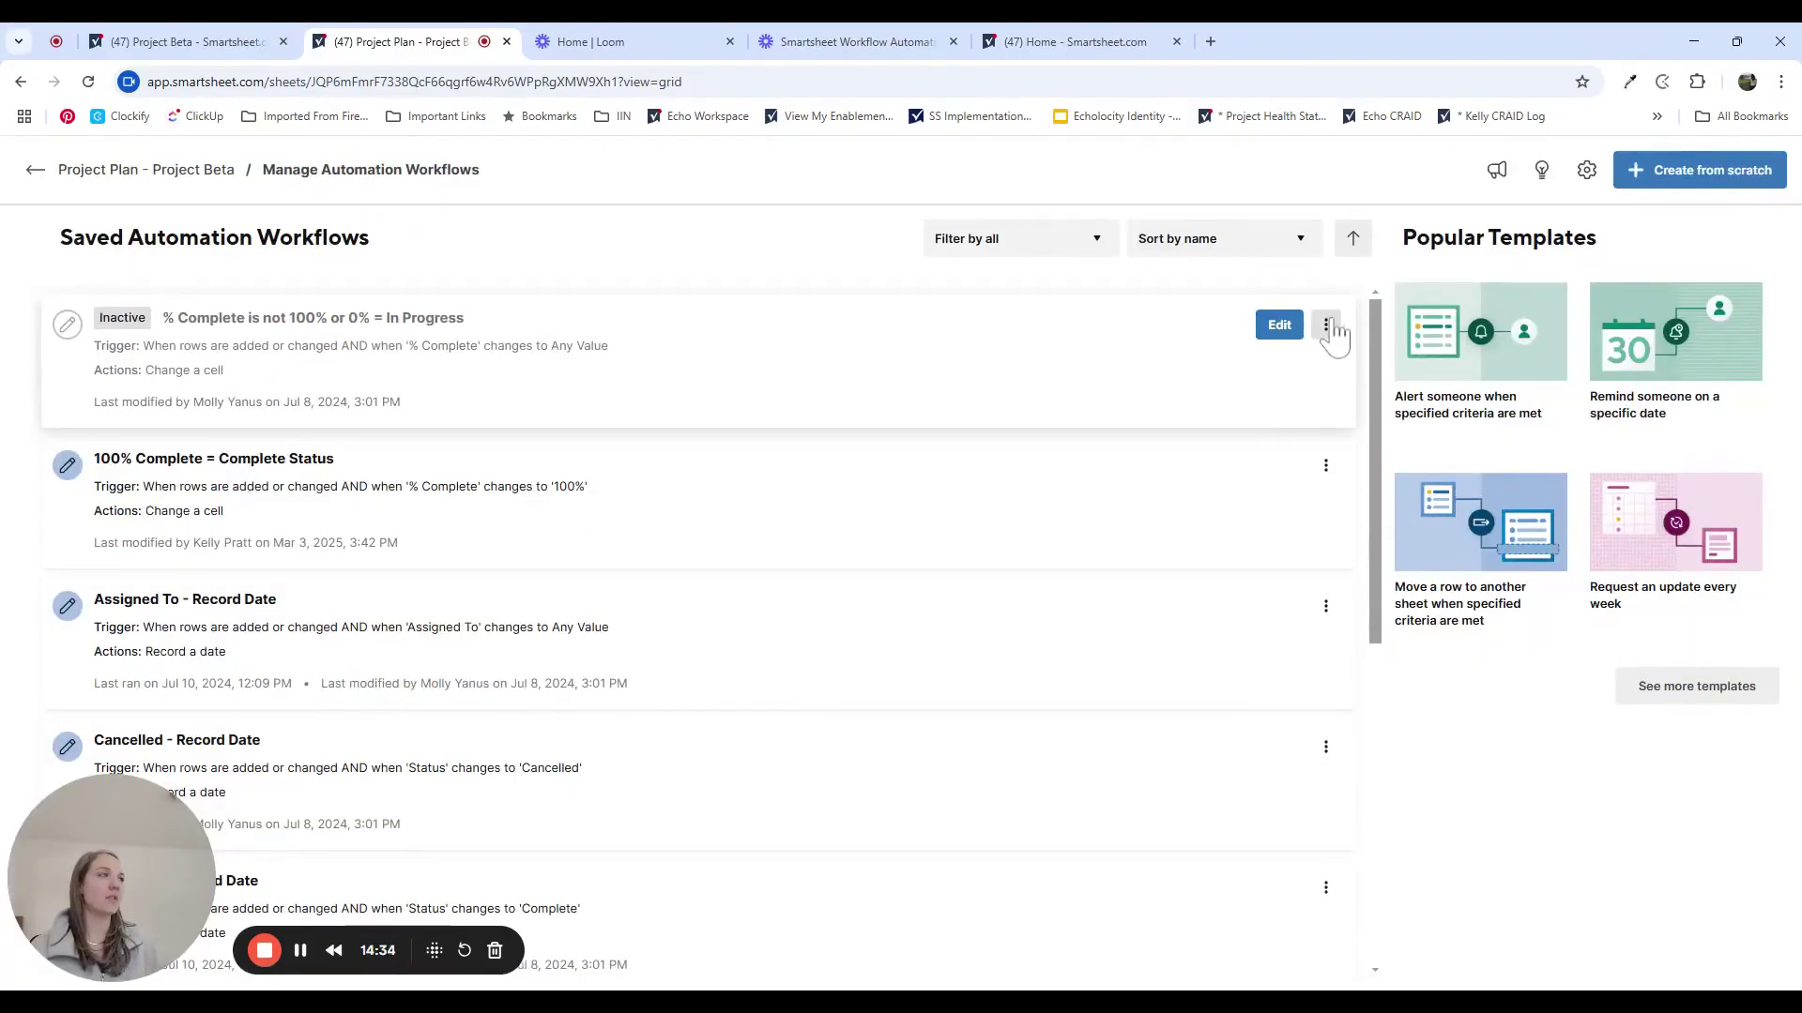
pyautogui.click(1282, 330)
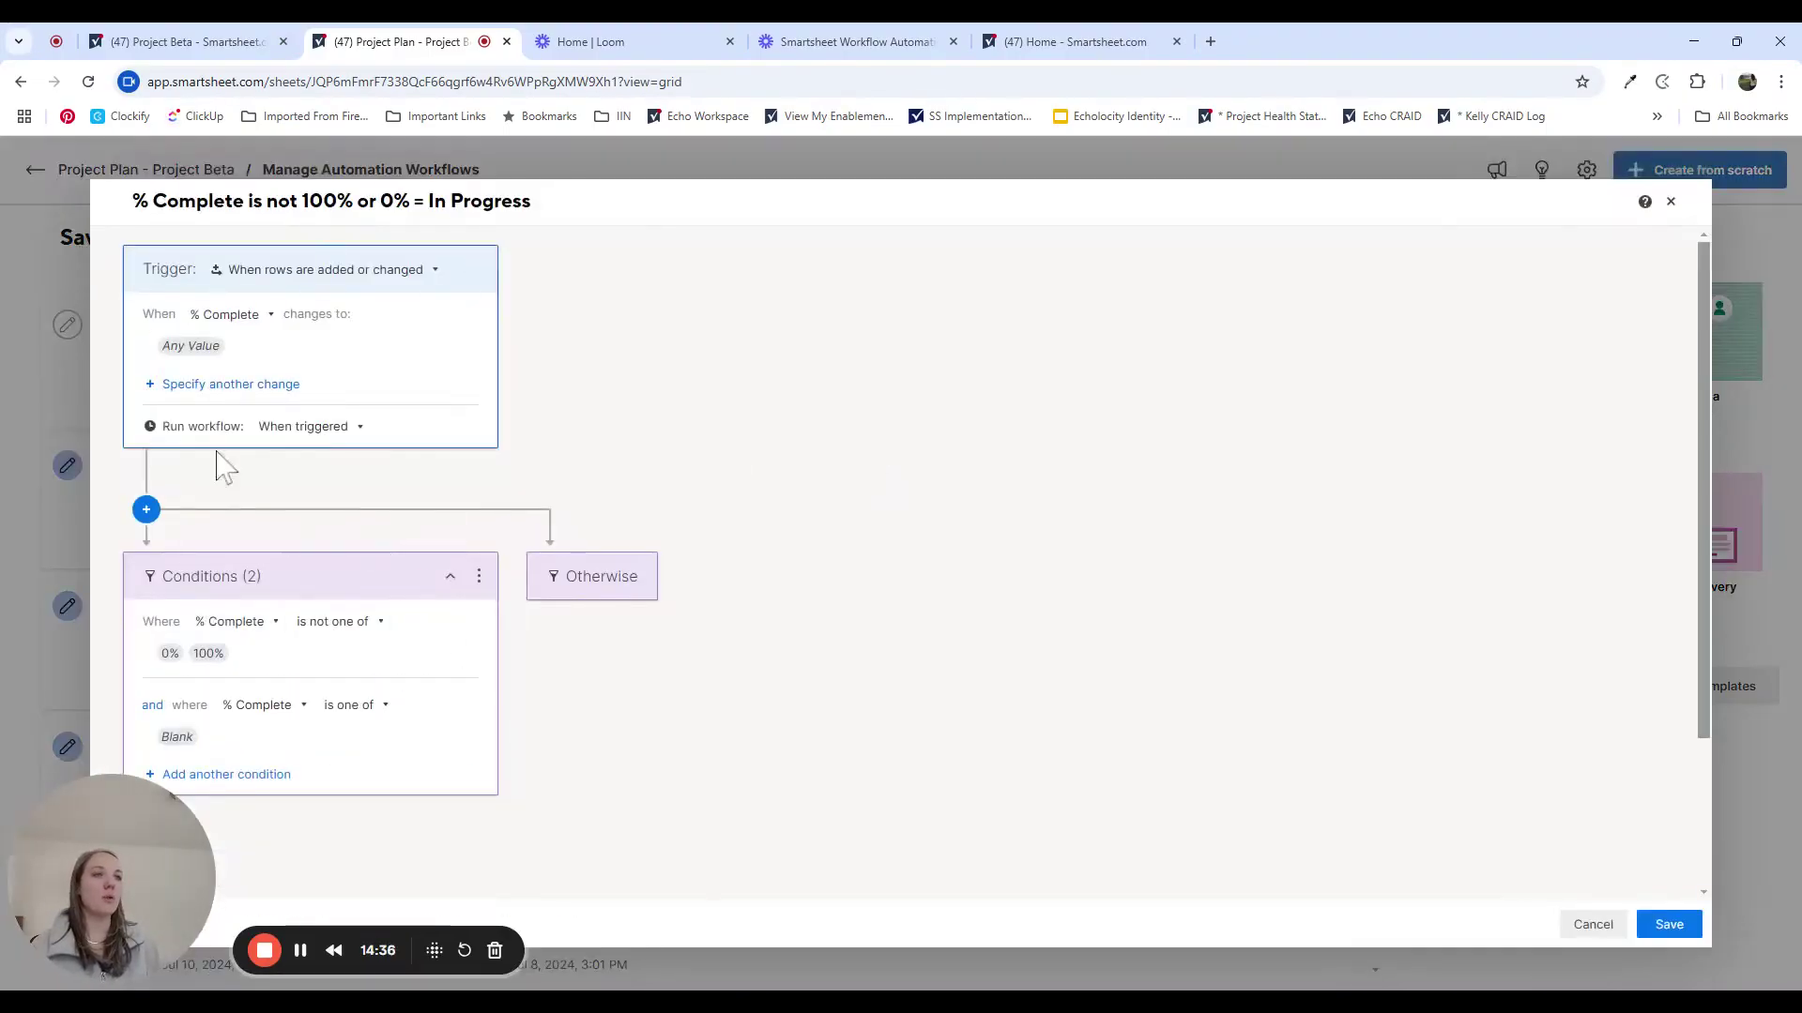
pyautogui.scroll(-1, 296, 699)
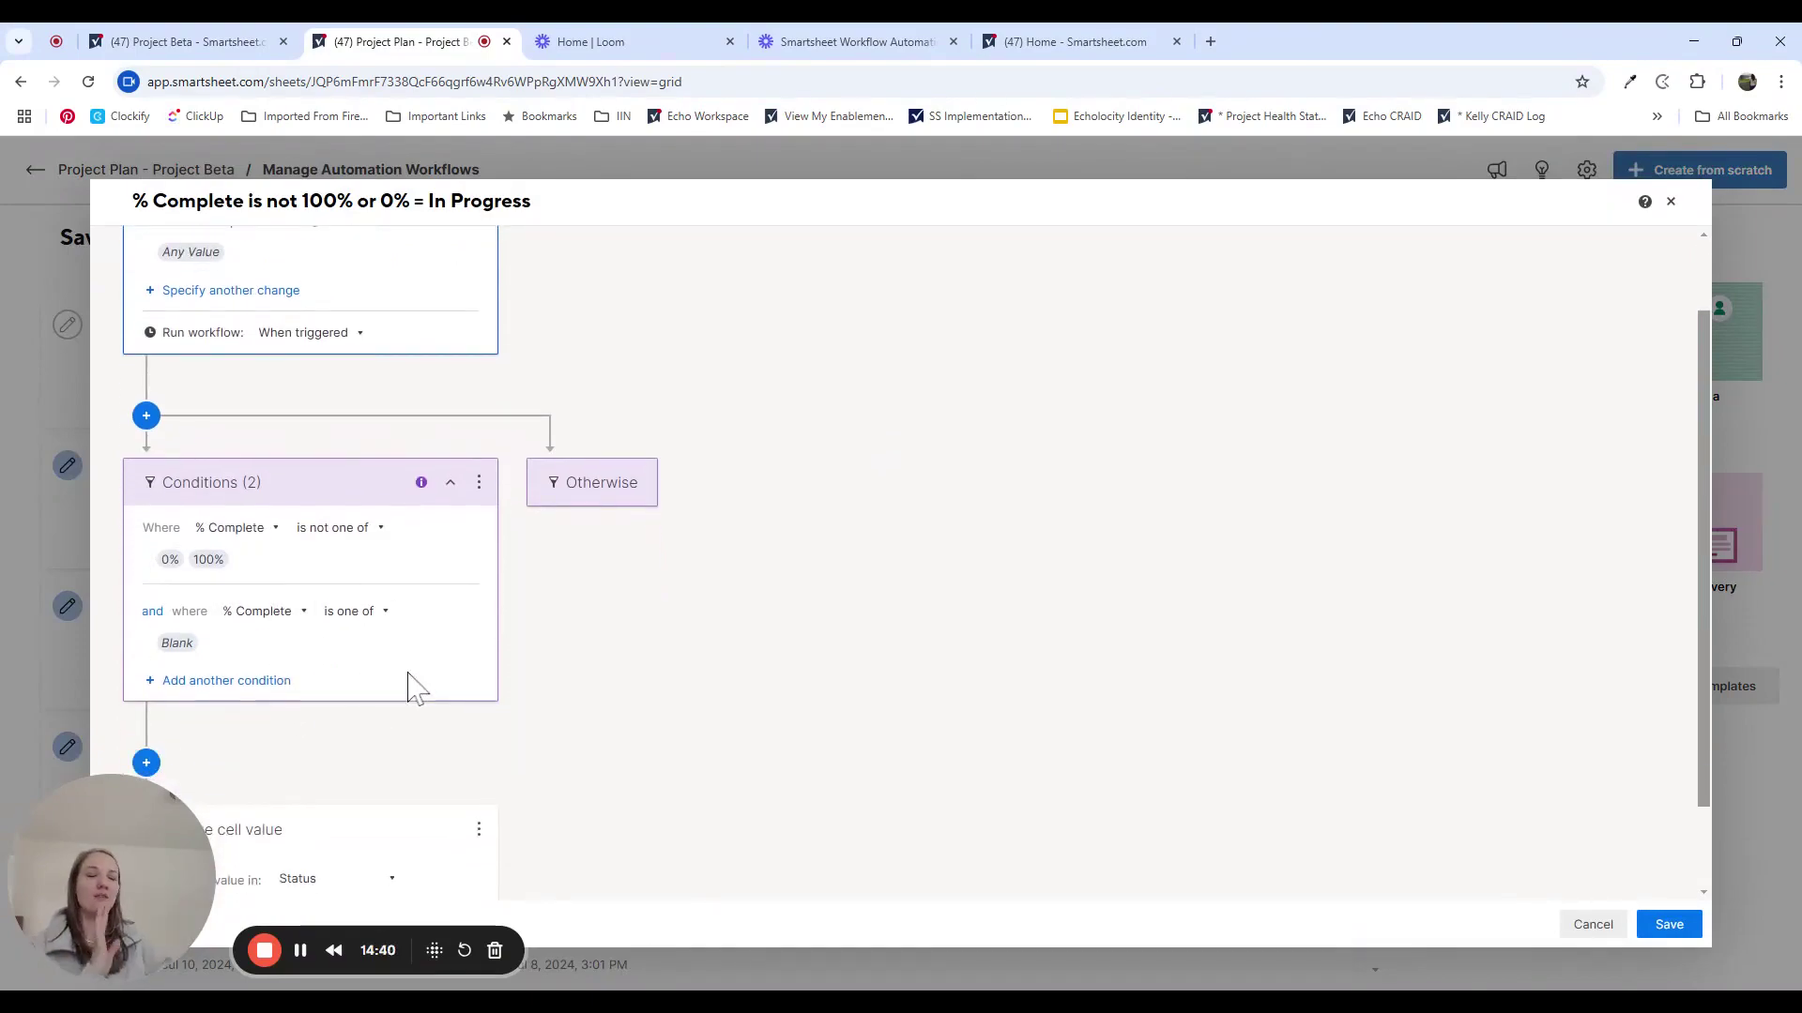
pyautogui.scroll(1, 630, 314)
pyautogui.scroll(1, 631, 315)
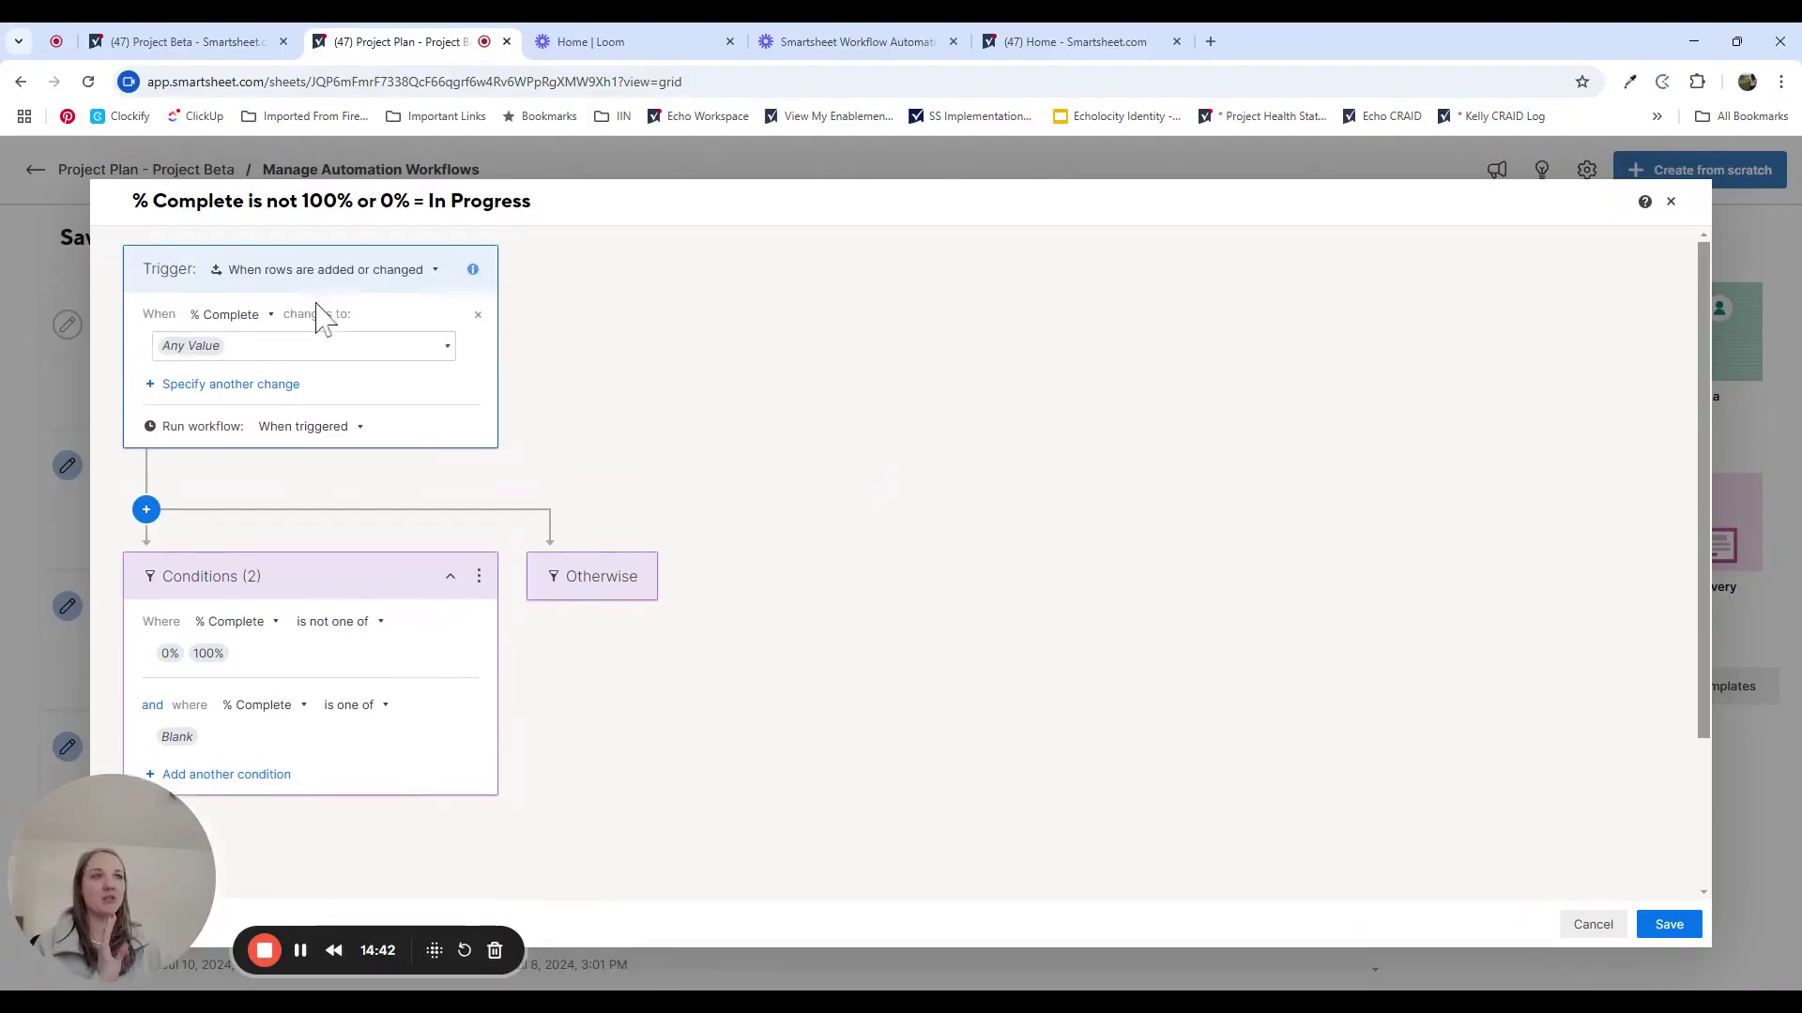
pyautogui.scroll(-2, 736, 510)
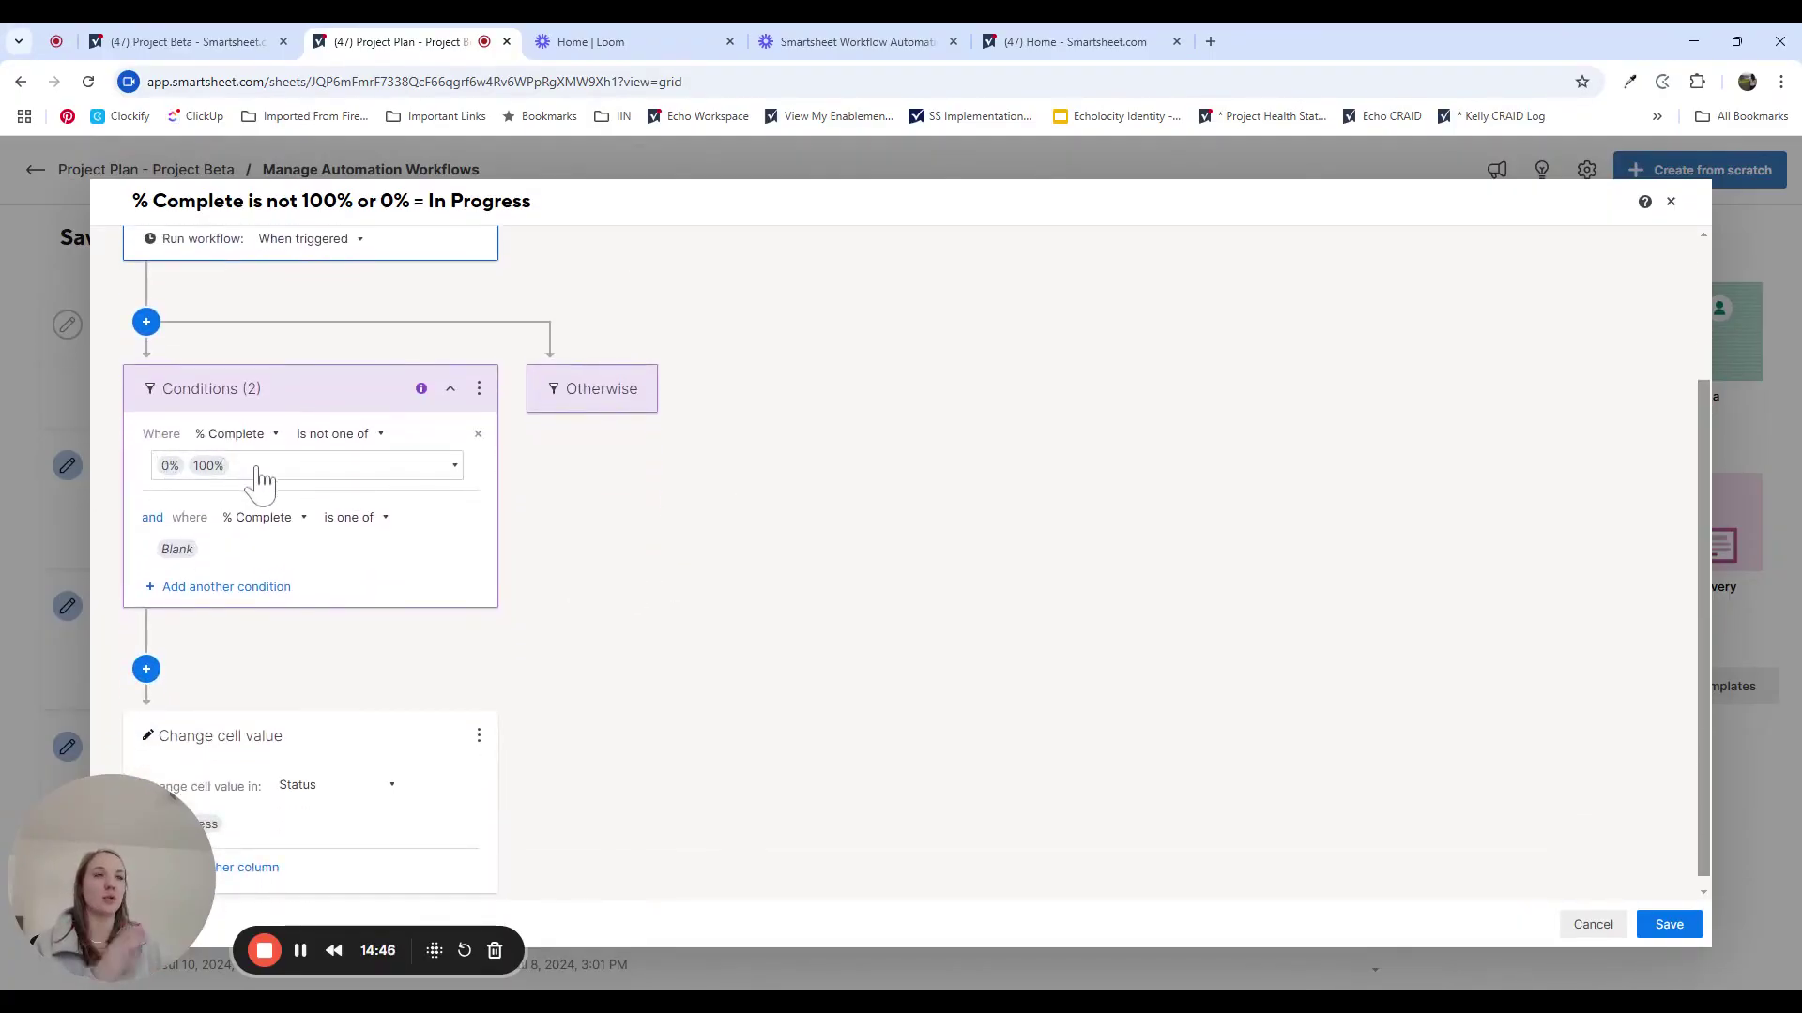
pyautogui.scroll(-1, 1023, 636)
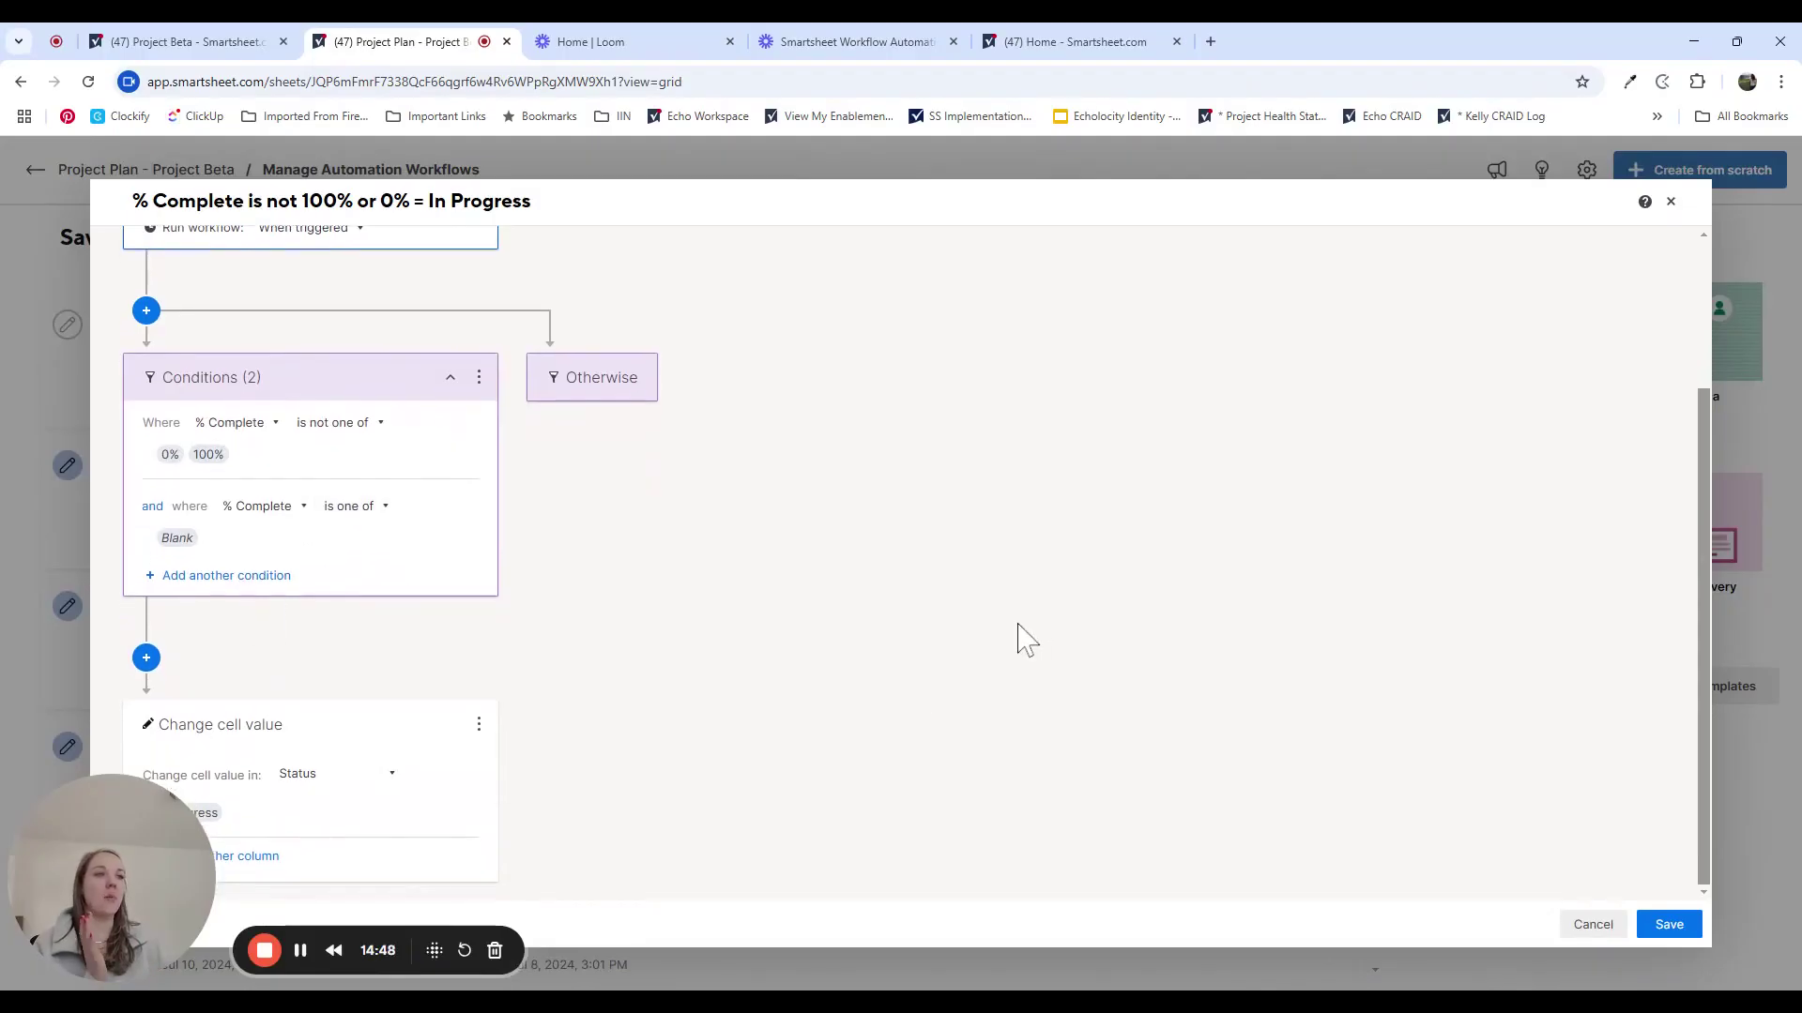
# Step: Cancel the '% Complete is not 100% or 0% = In Progress' editor without saving changes
pyautogui.click(1594, 926)
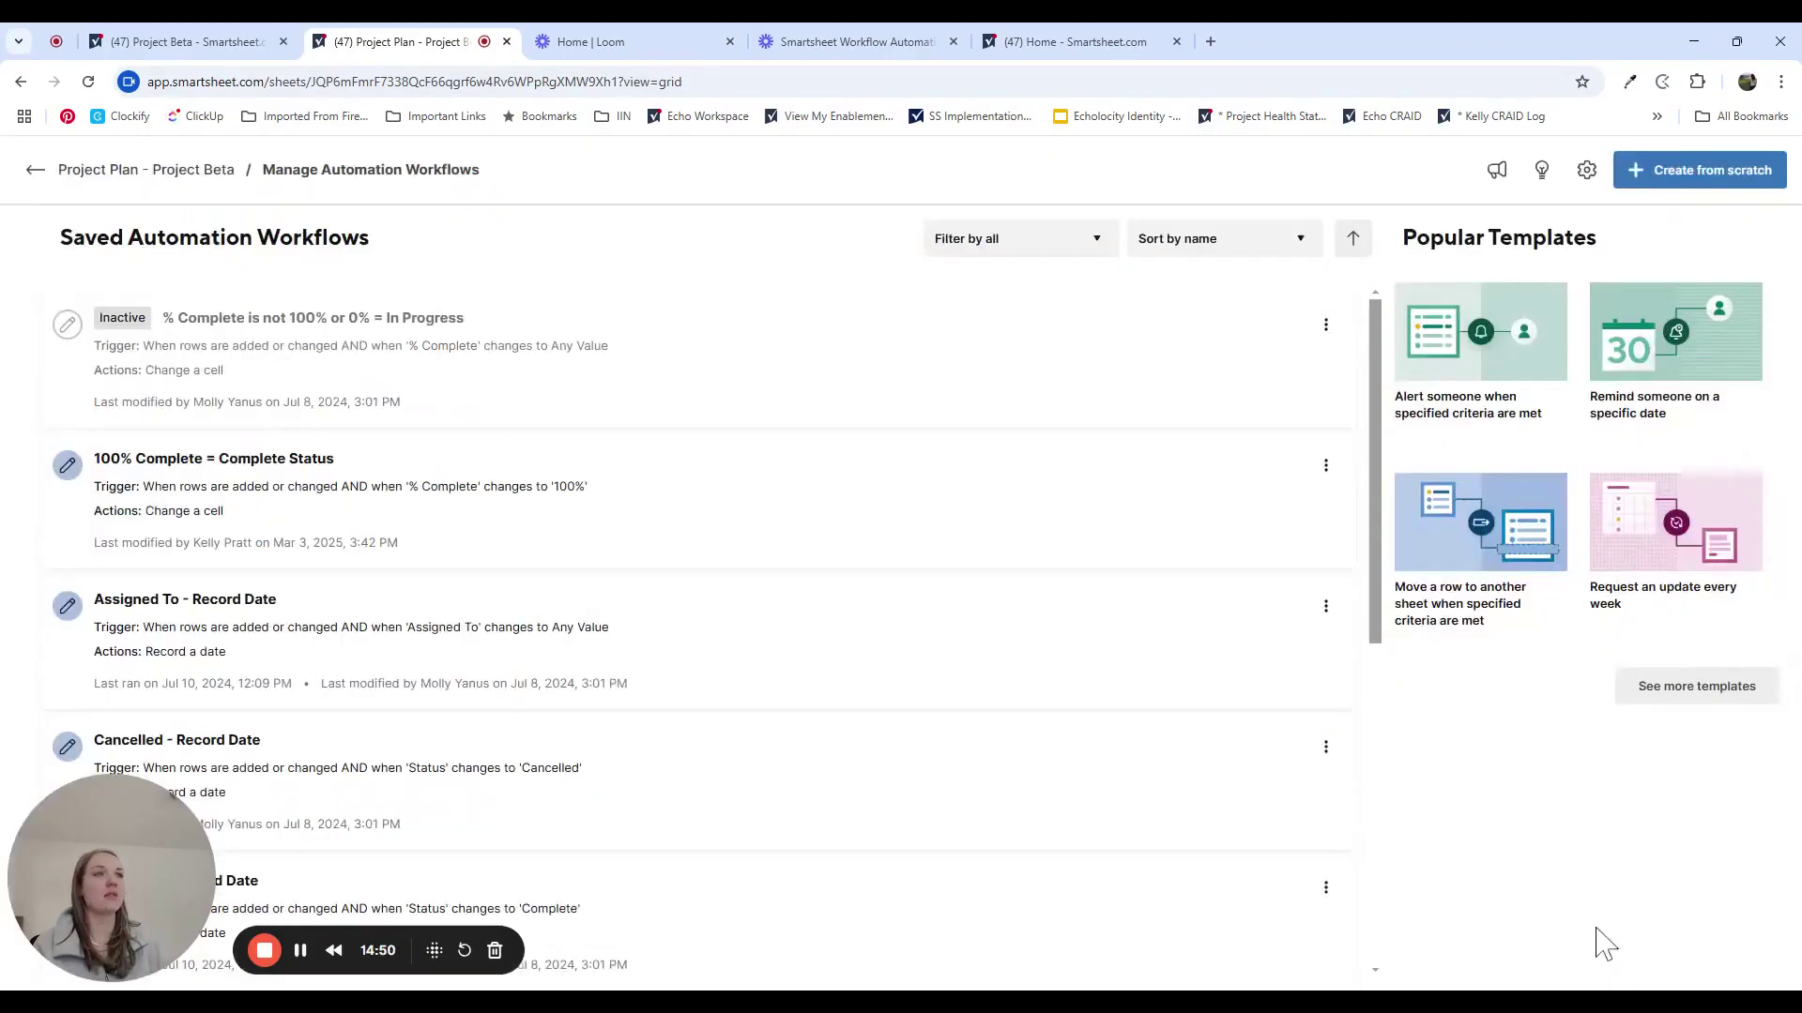
pyautogui.scroll(-6, 735, 749)
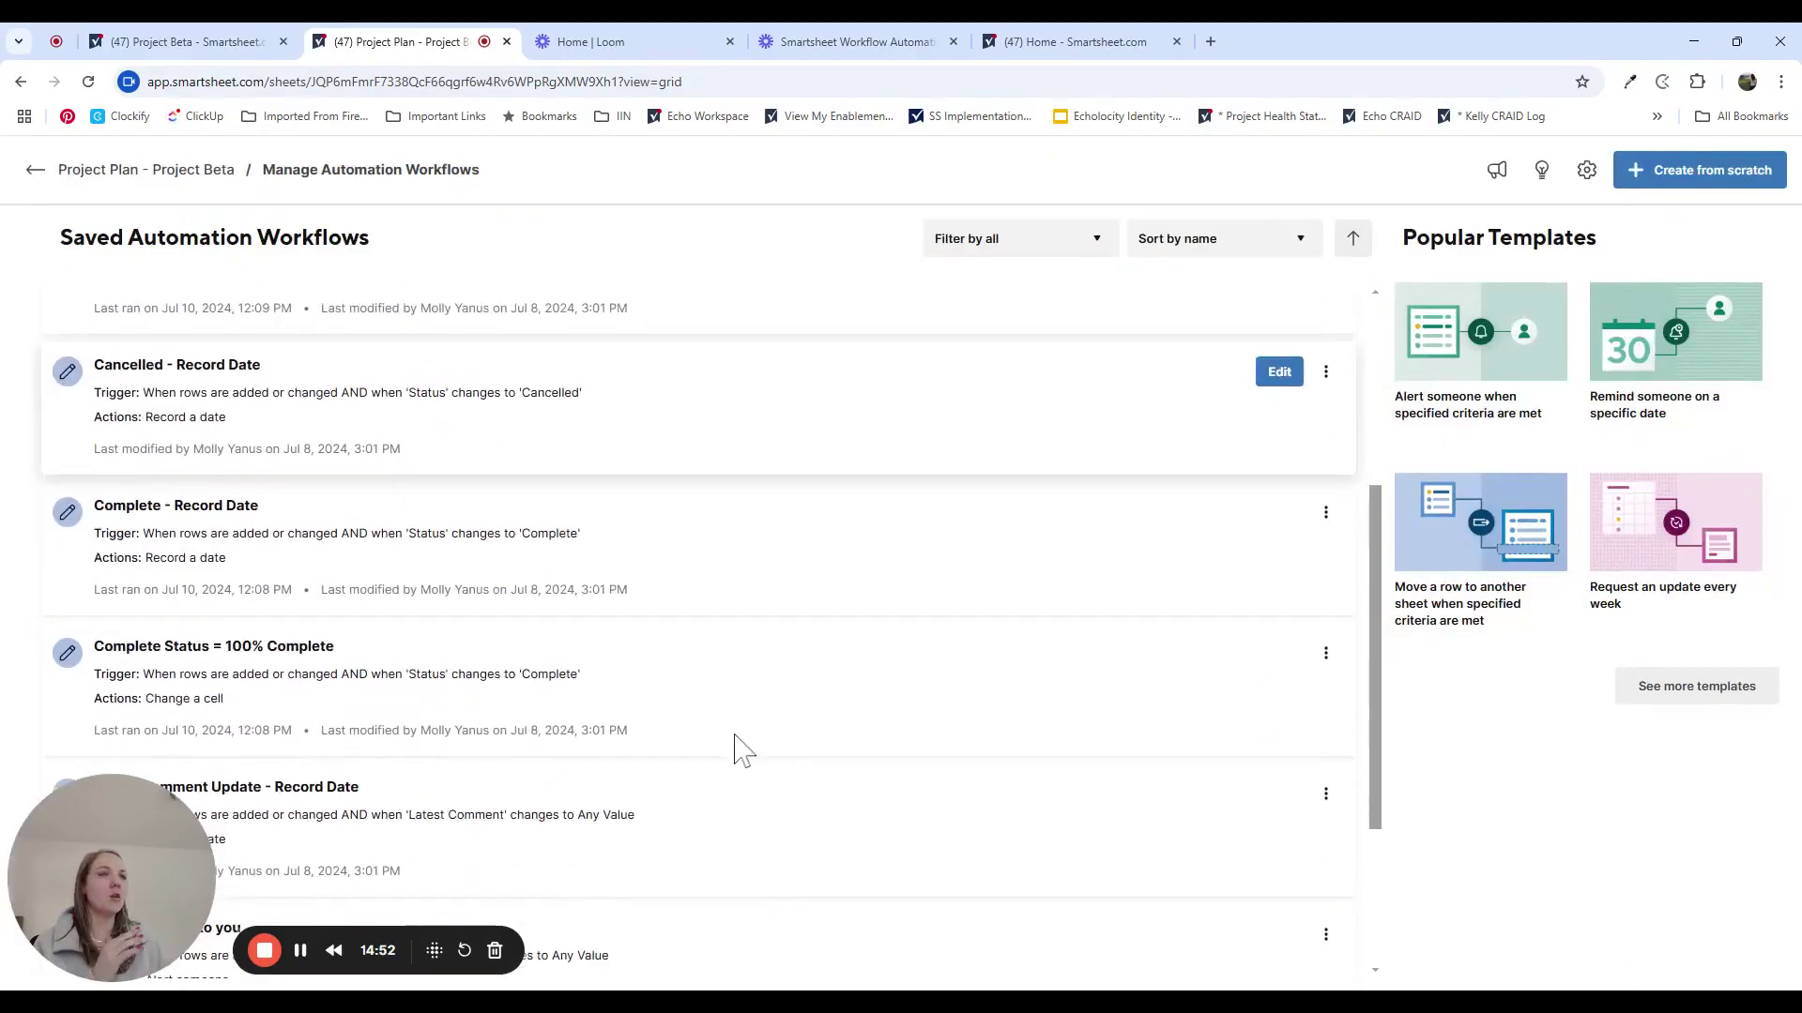
pyautogui.scroll(7, 735, 748)
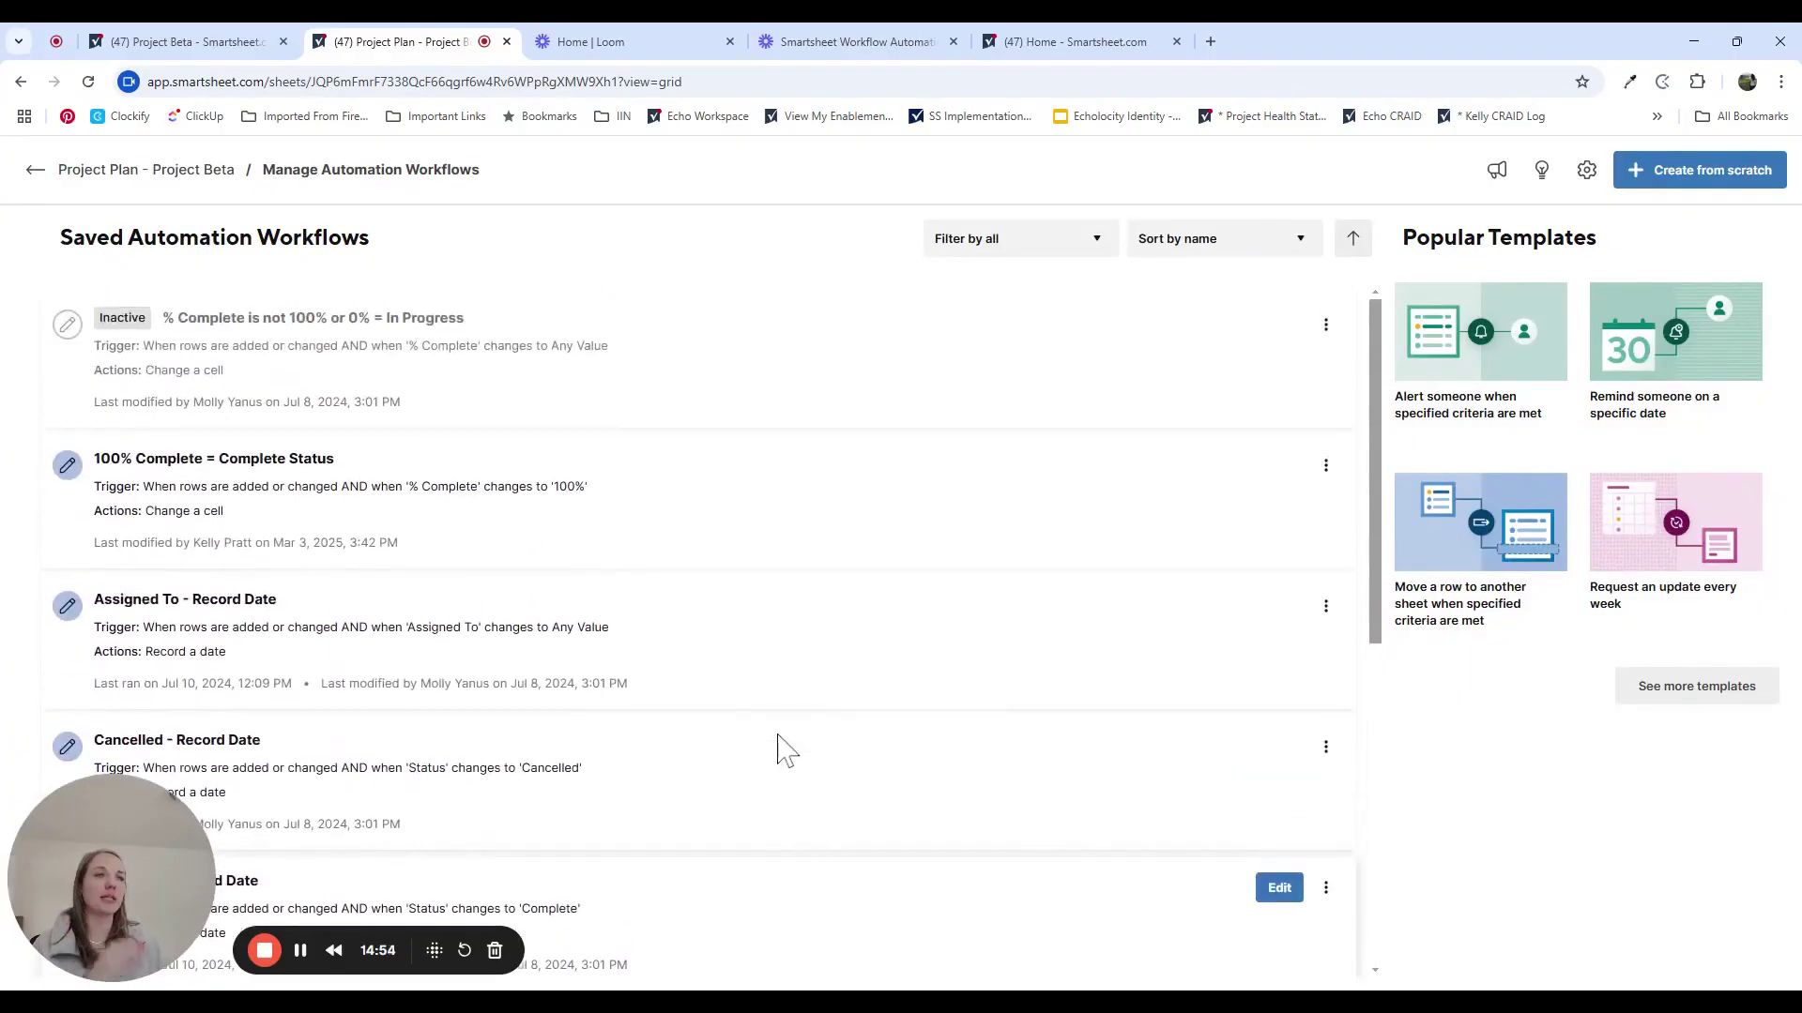